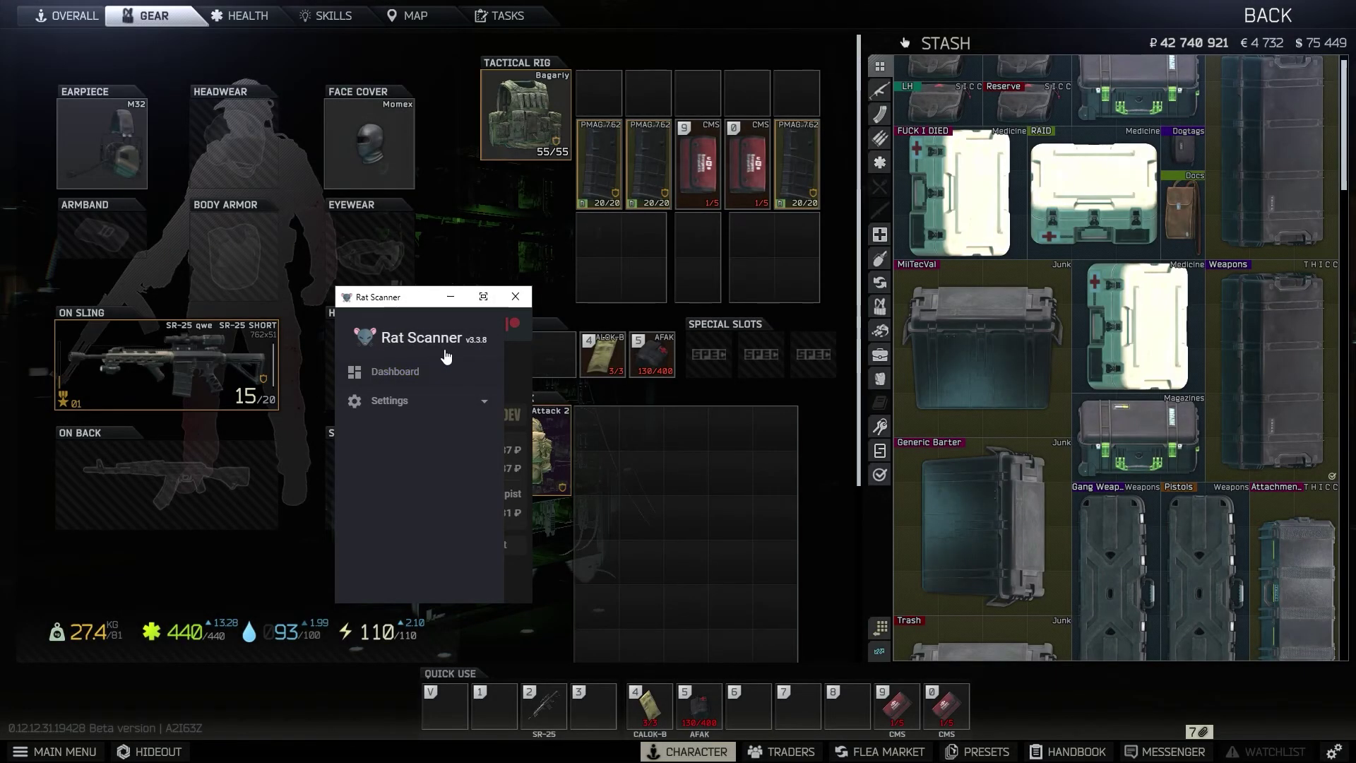
- Return Rat Scanner to its item price view and open the MilTecVal junk case in the stash
click(514, 372)
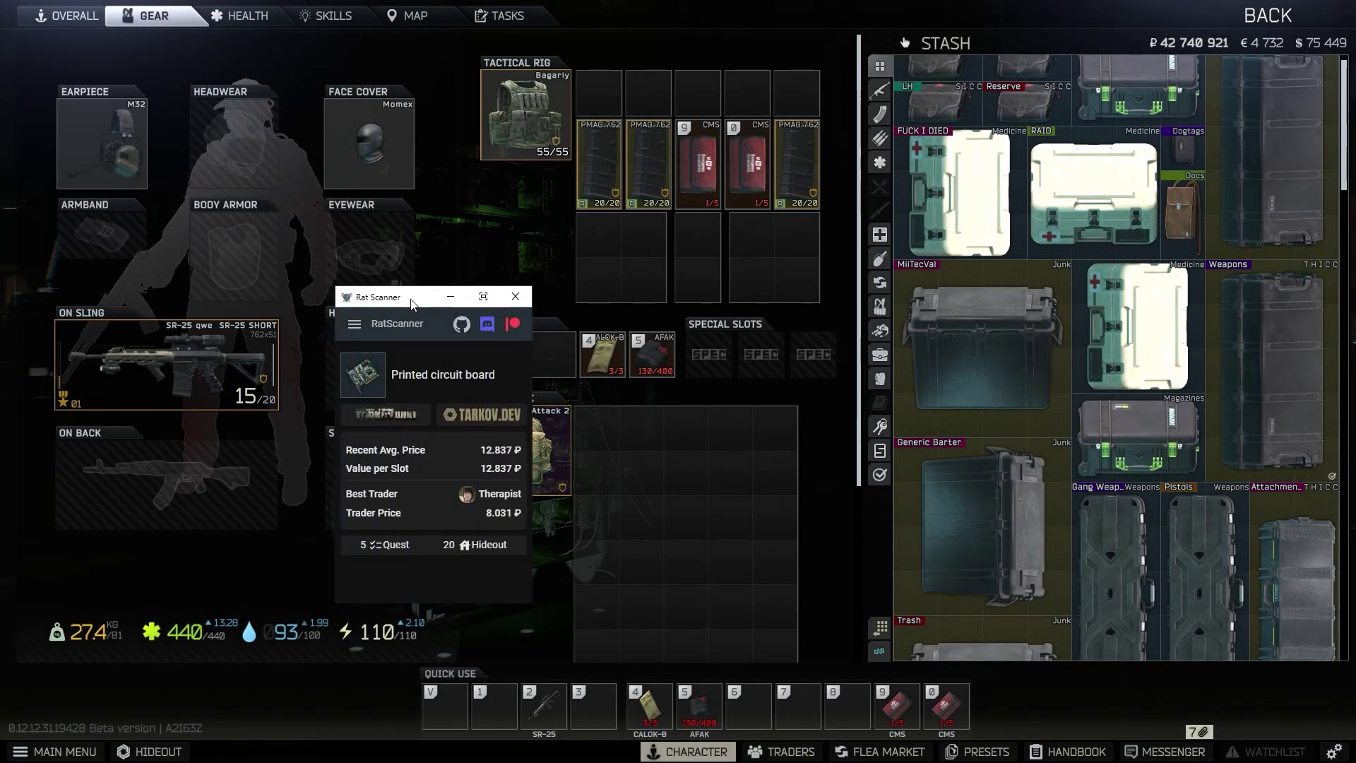
click(987, 371)
scroll(985, 340, up, 1)
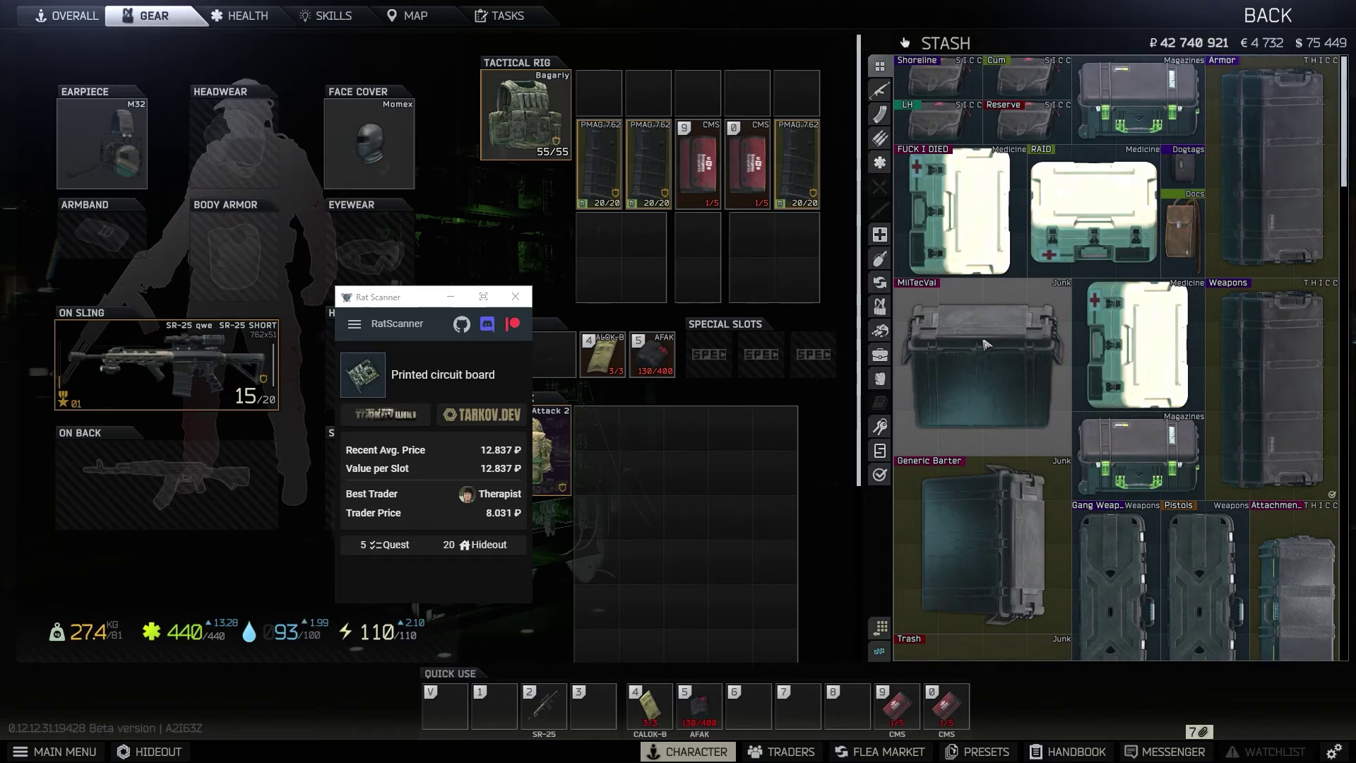
double_click(984, 343)
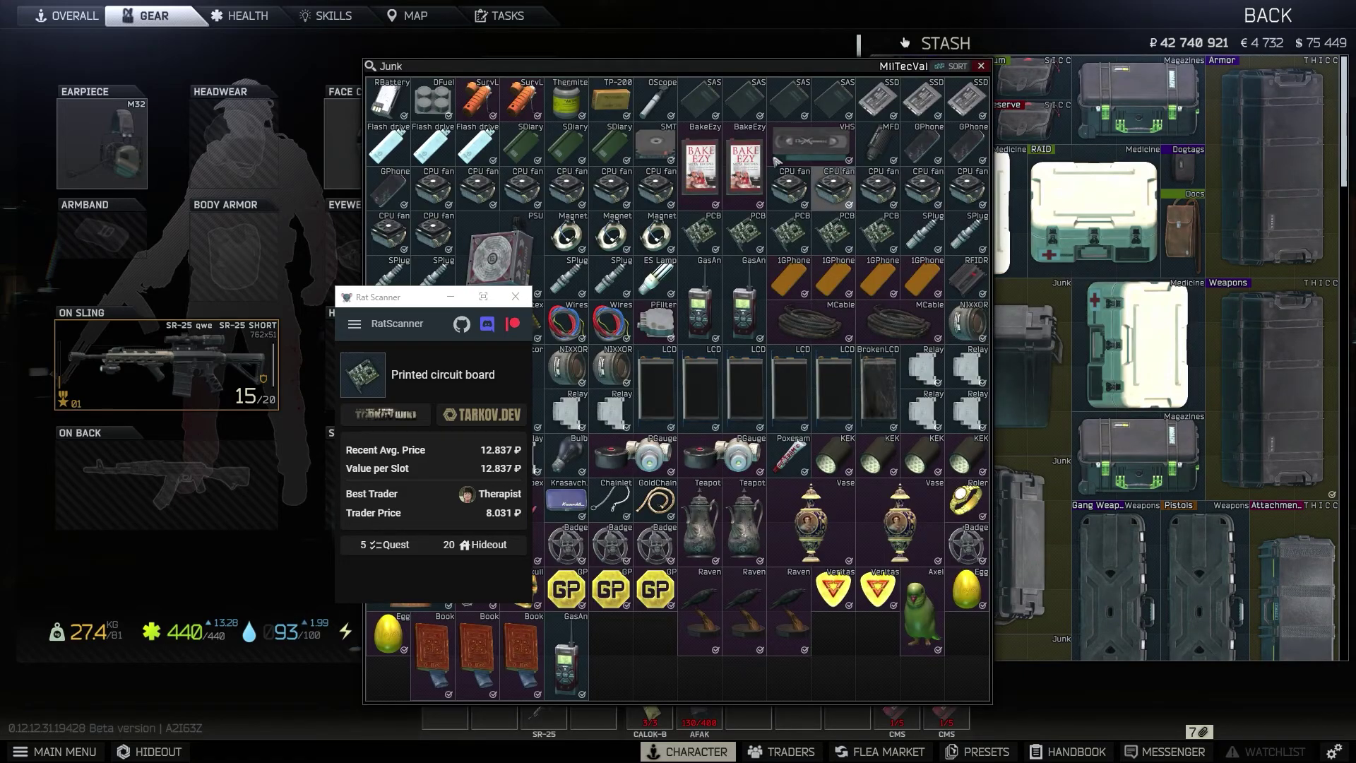
- Look up the prices of the military cable, phase control relay, NIXXOR lens and CPU fan by scanning their icons
shift+click(820, 323)
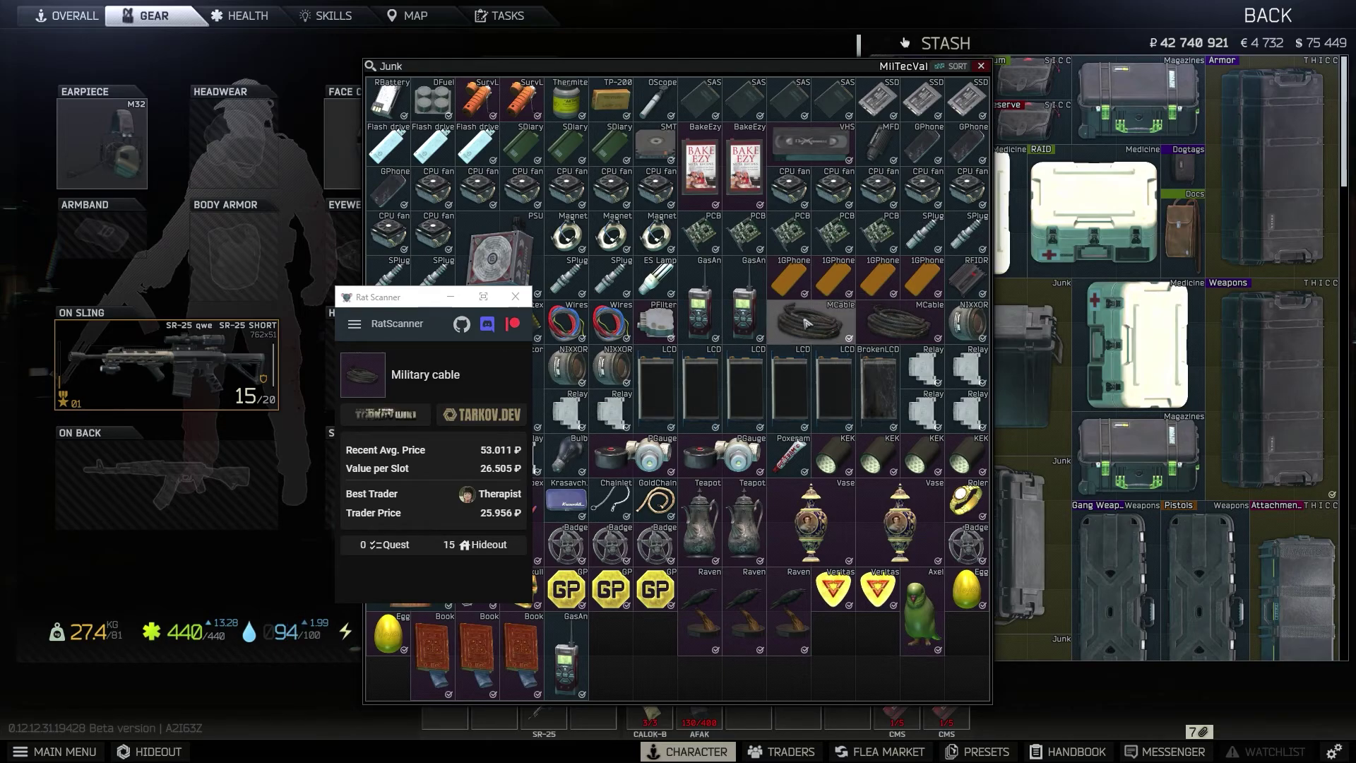
shift+click(918, 414)
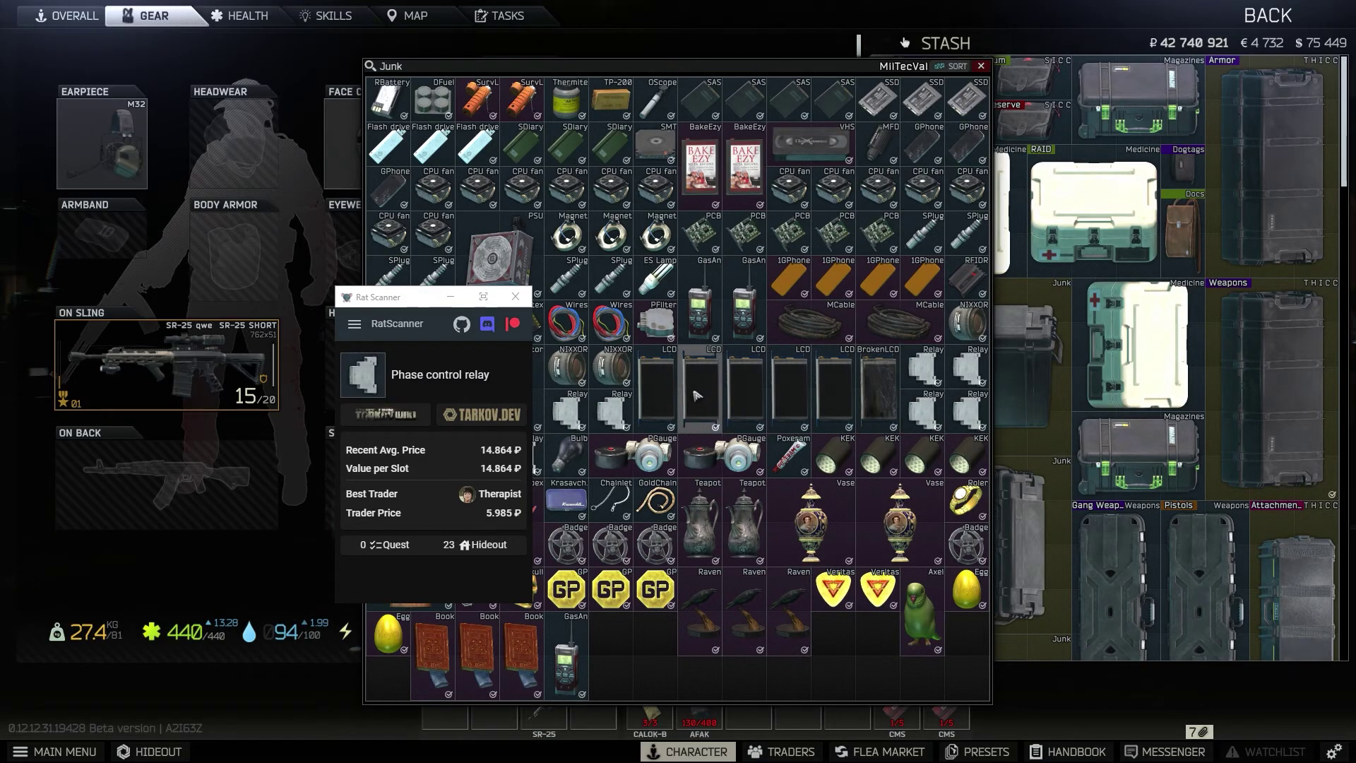
shift+click(612, 371)
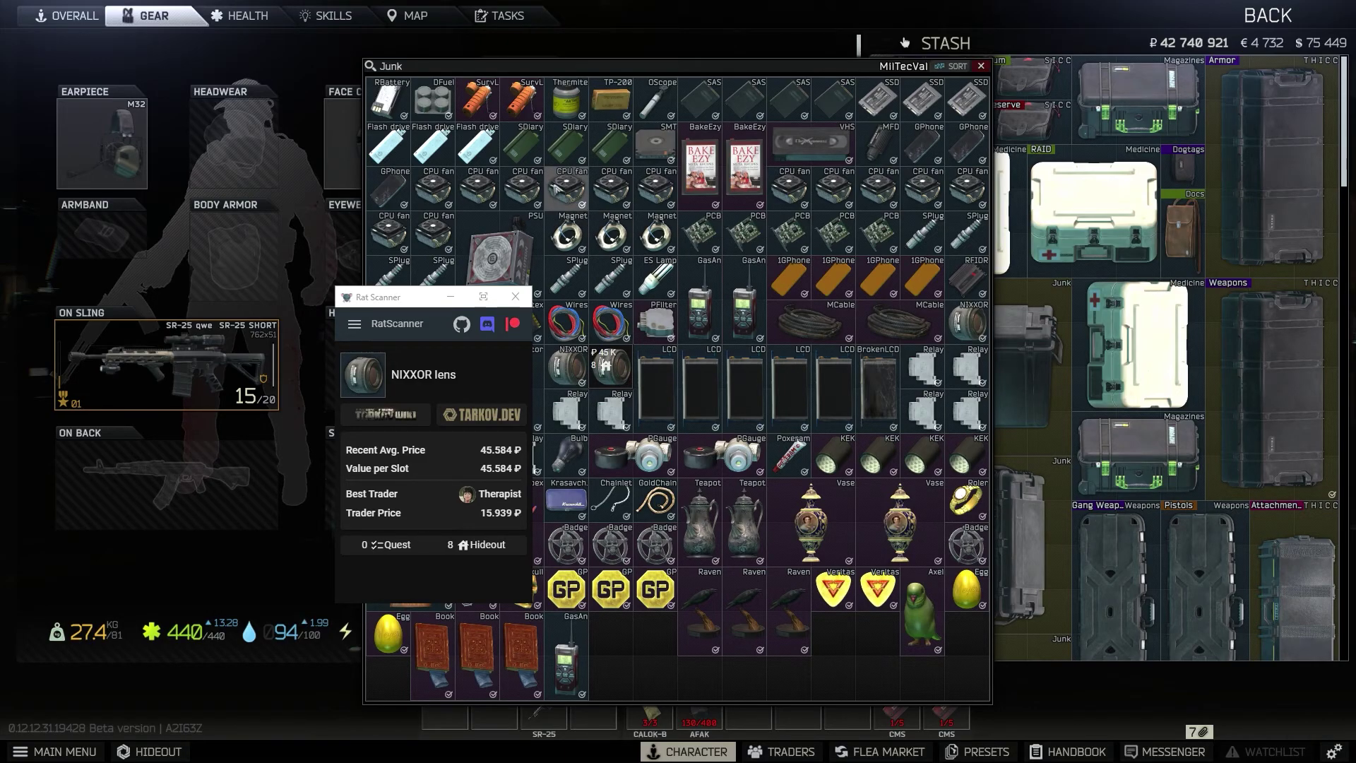
shift+click(566, 189)
- Place the Rat Scanner window beside the junk case and scan the electric motor, Secure Flash drive and dry fuel
drag(432, 298, 222, 363)
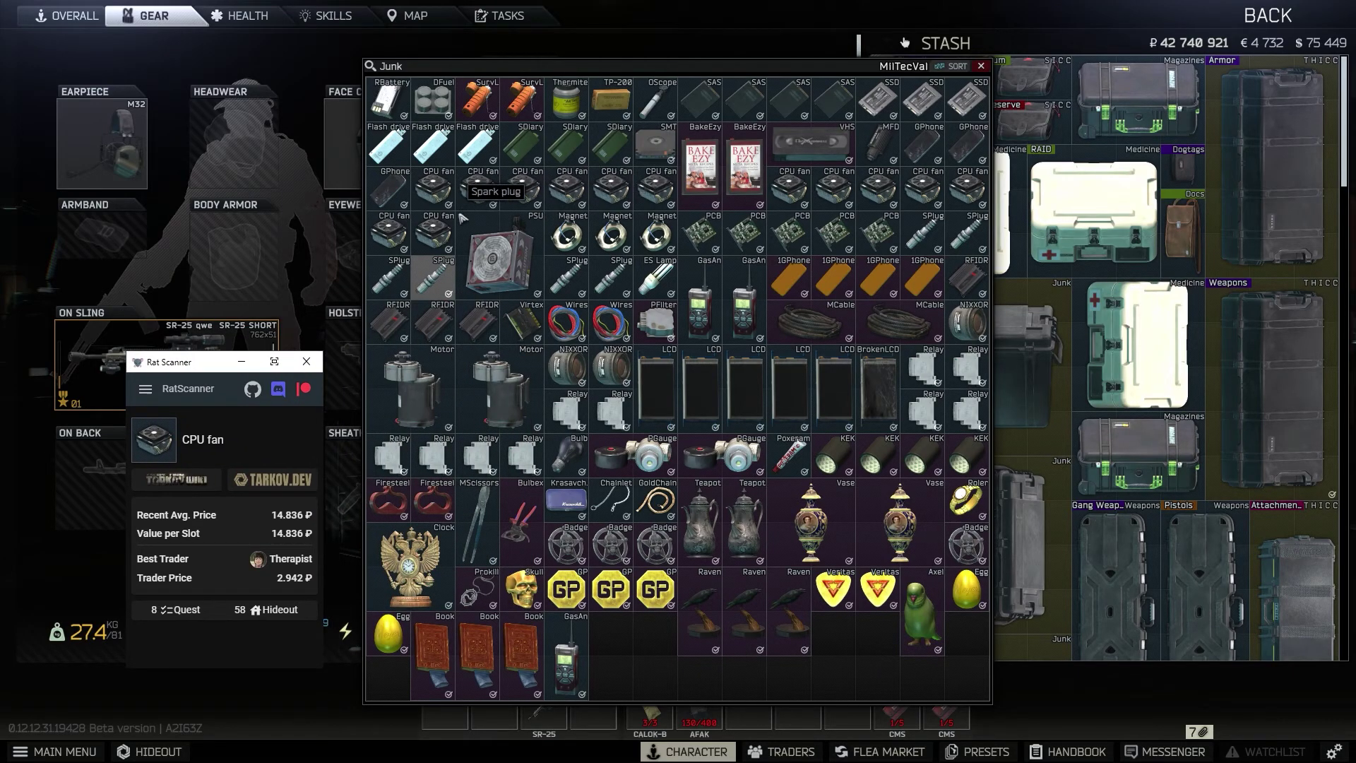
shift+click(510, 417)
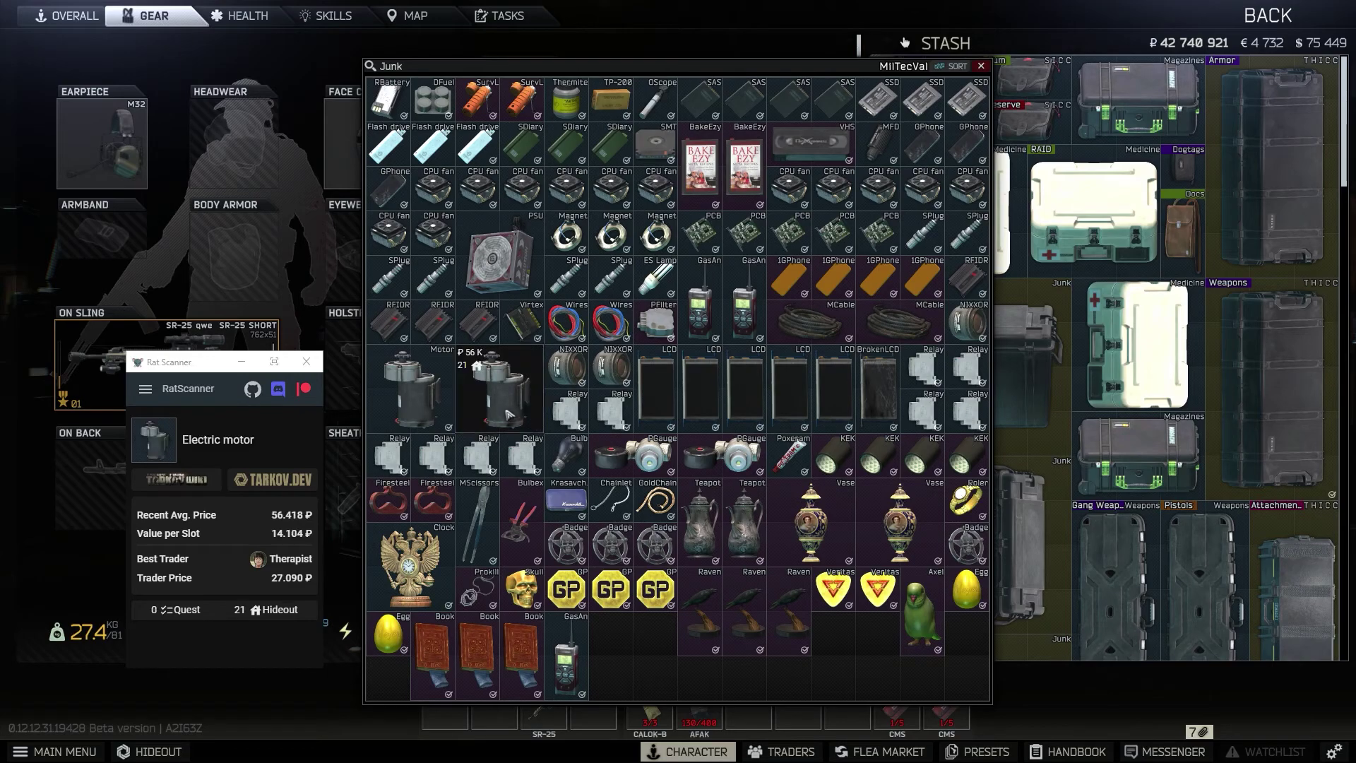
shift+click(432, 156)
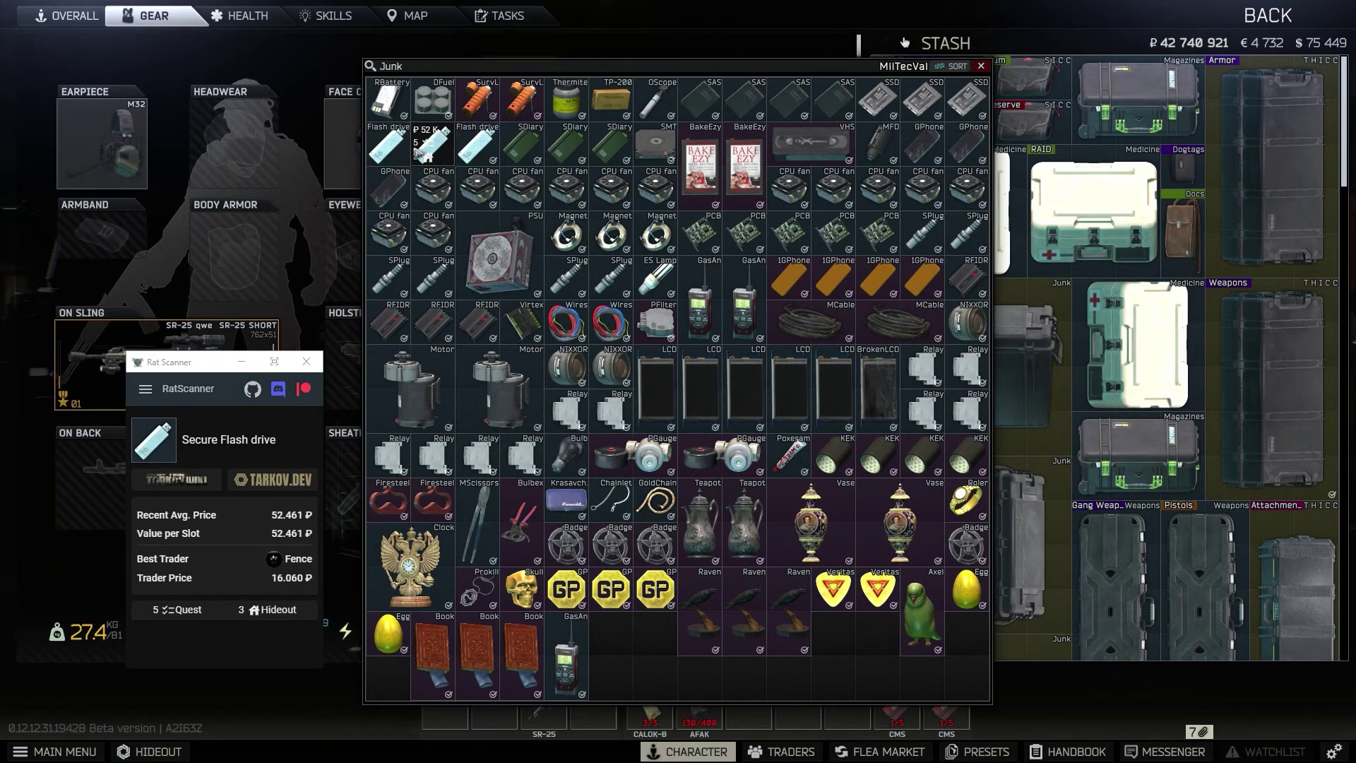
shift+click(432, 102)
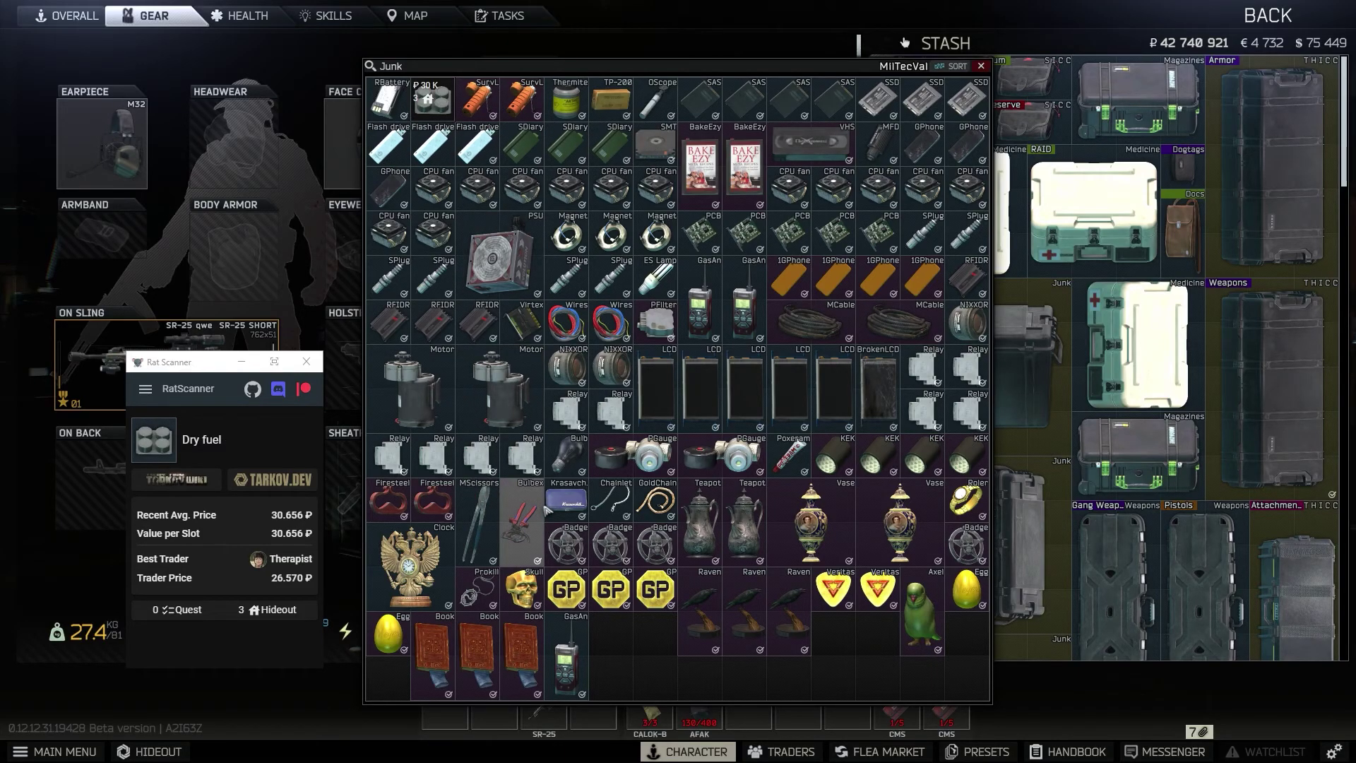
- Close the junk case and open the Holodilnick labelled Food in the stash
click(984, 67)
scroll(1015, 357, down, 5)
scroll(1016, 357, down, 5)
double_click(961, 428)
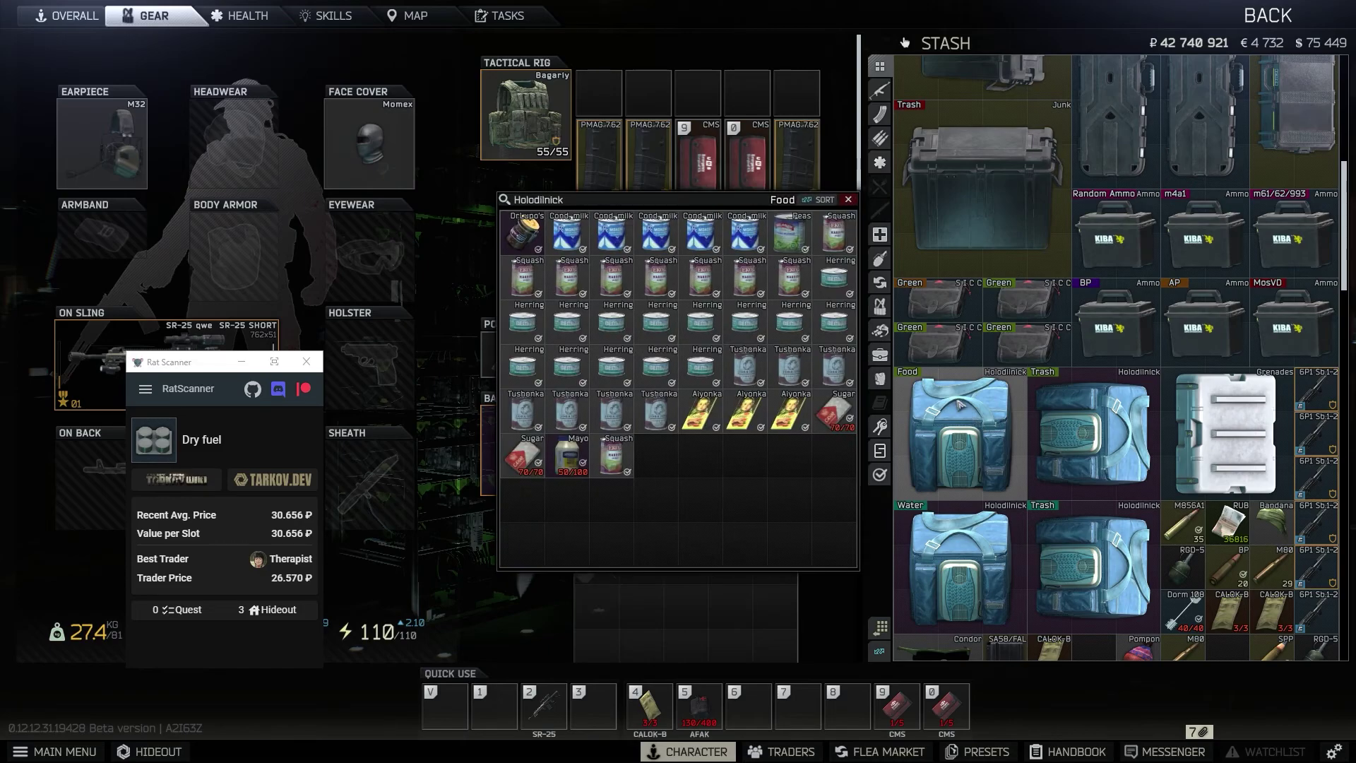
- Scan the can of condensed milk and the large can of beef stew in the Food container for their prices
shift+click(651, 236)
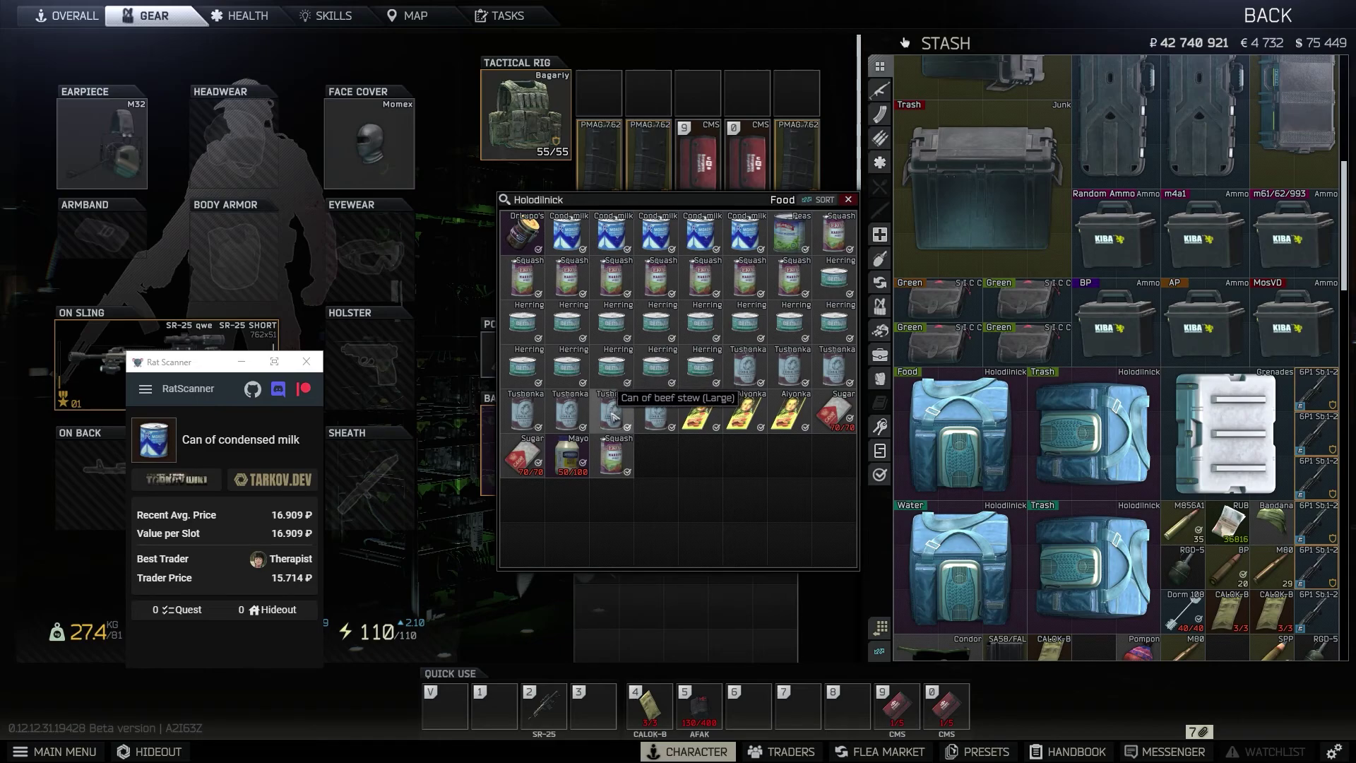
shift+click(612, 416)
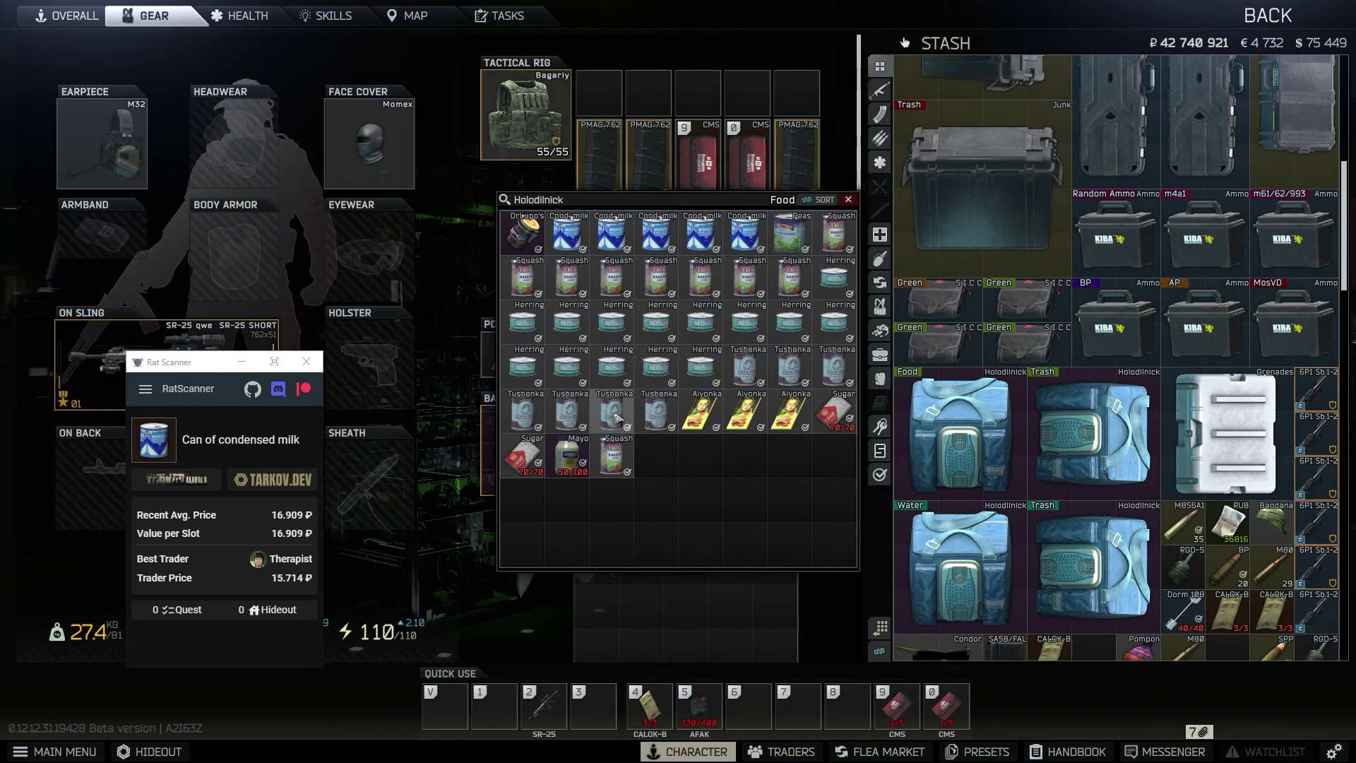
shift+click(746, 366)
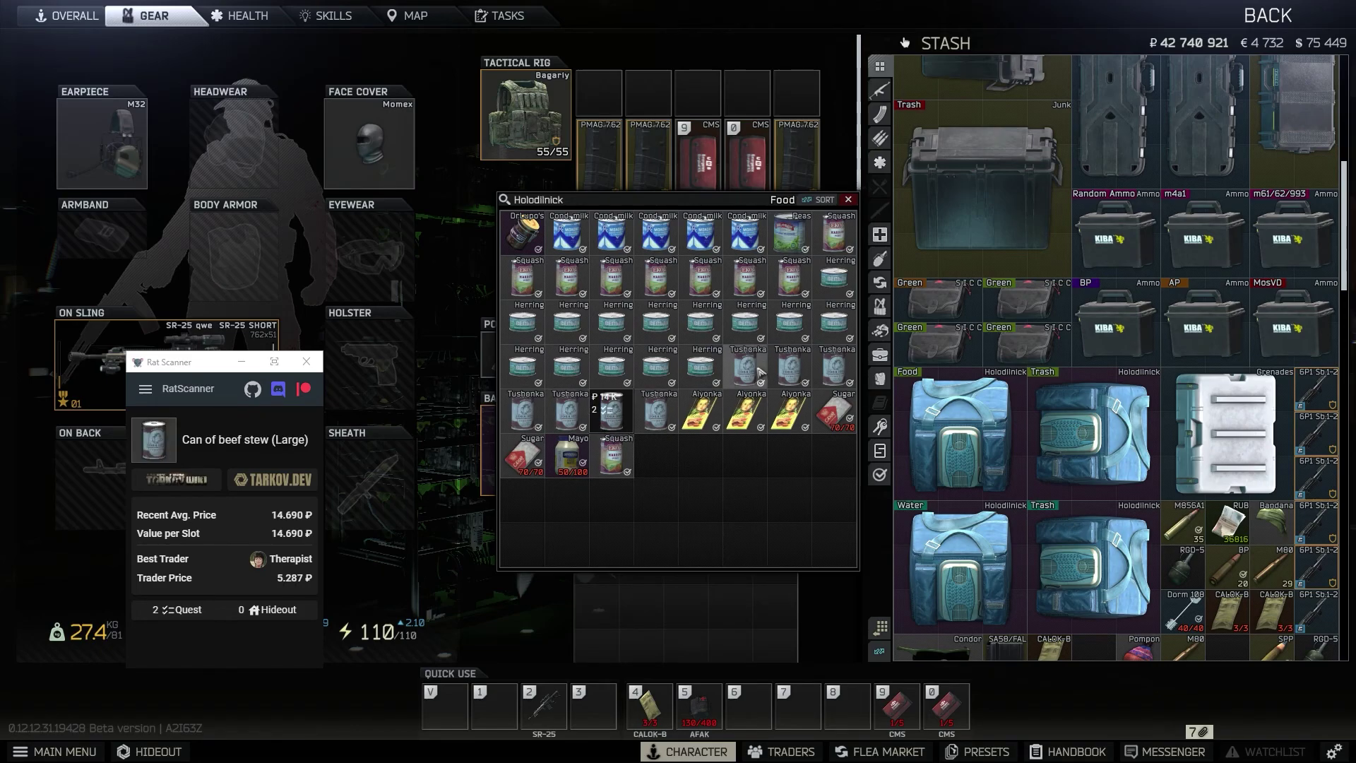
mouse_move(754, 372)
mouse_down()
mouse_move(753, 500)
mouse_move(763, 368)
mouse_up()
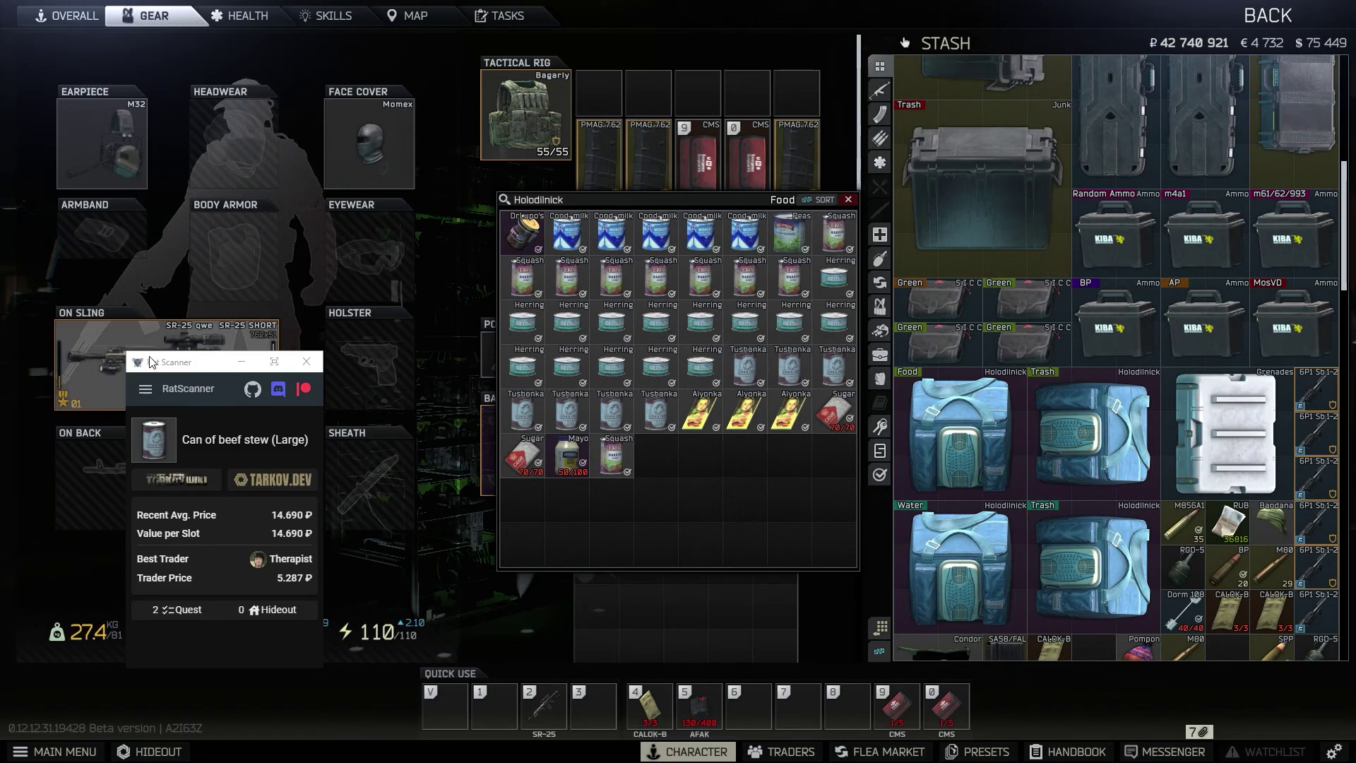
- Set Rat Scanner's tooltip duration to 10000 in the general settings and test it on the can of squash spread
click(145, 388)
click(180, 466)
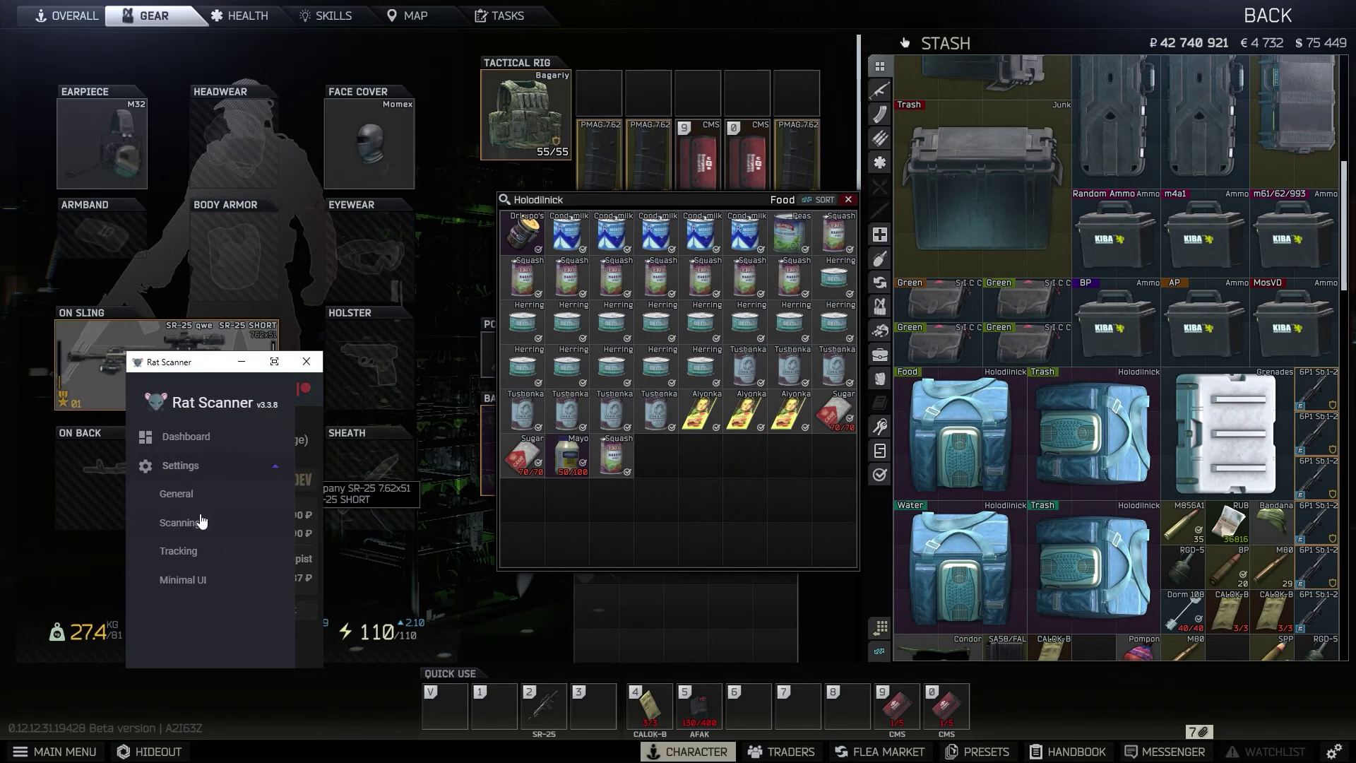
click(203, 521)
drag(189, 430, 312, 439)
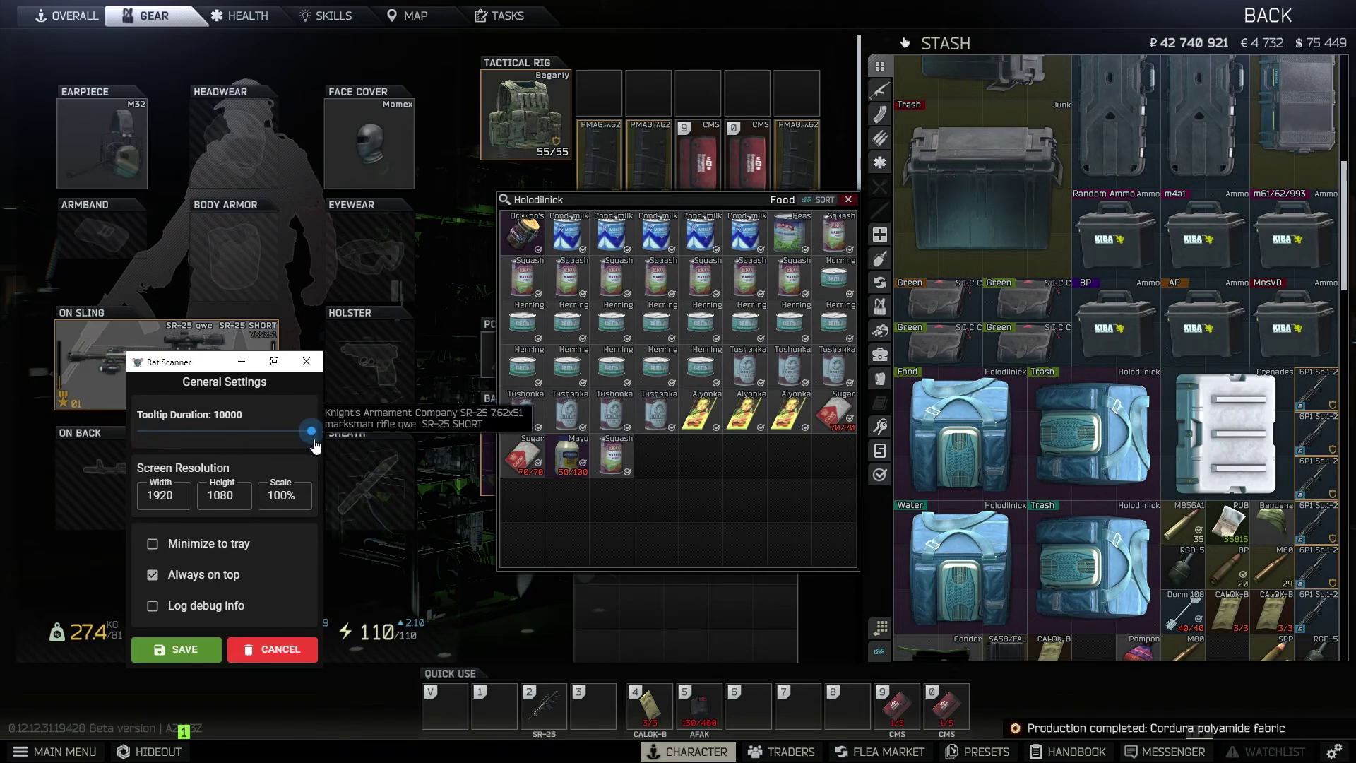
click(708, 494)
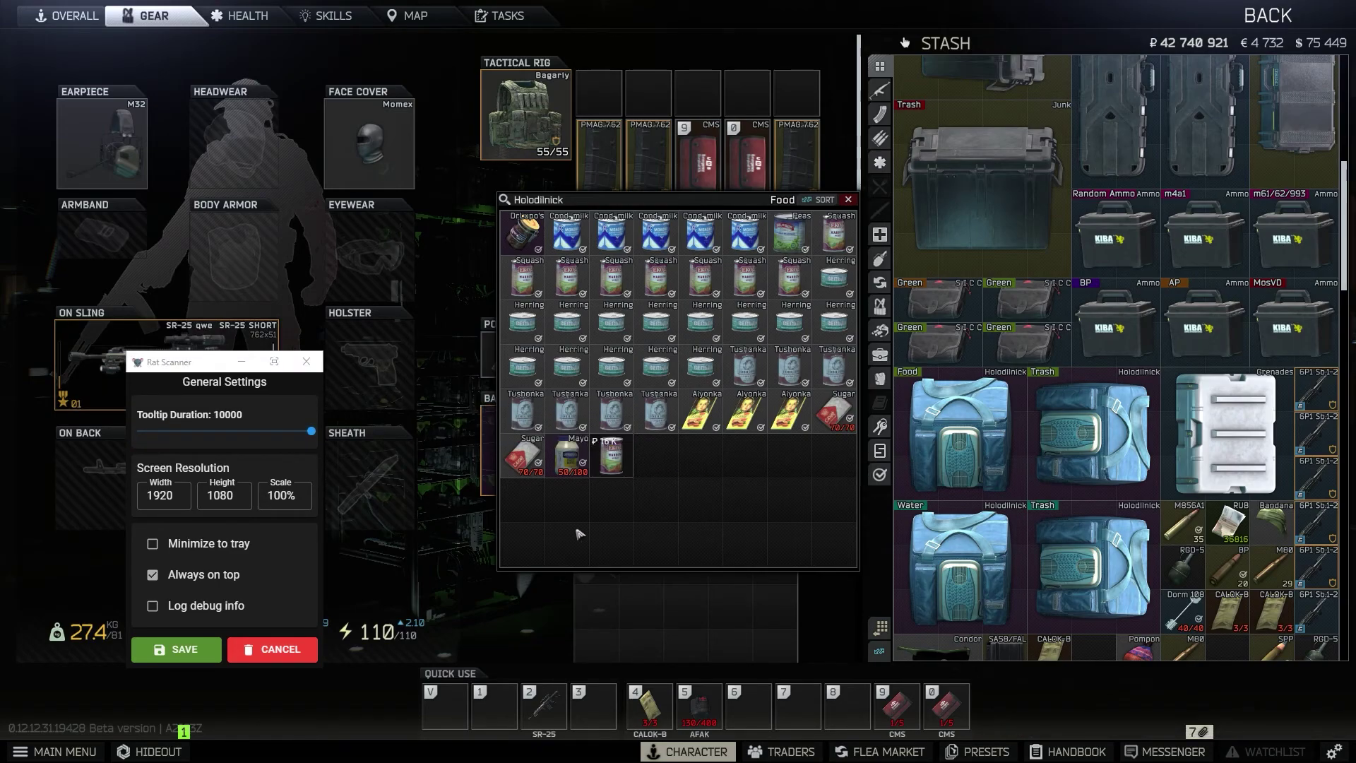
- Try tooltip durations of 1500 and 3000, settle on 1000 and save the general settings
click(161, 431)
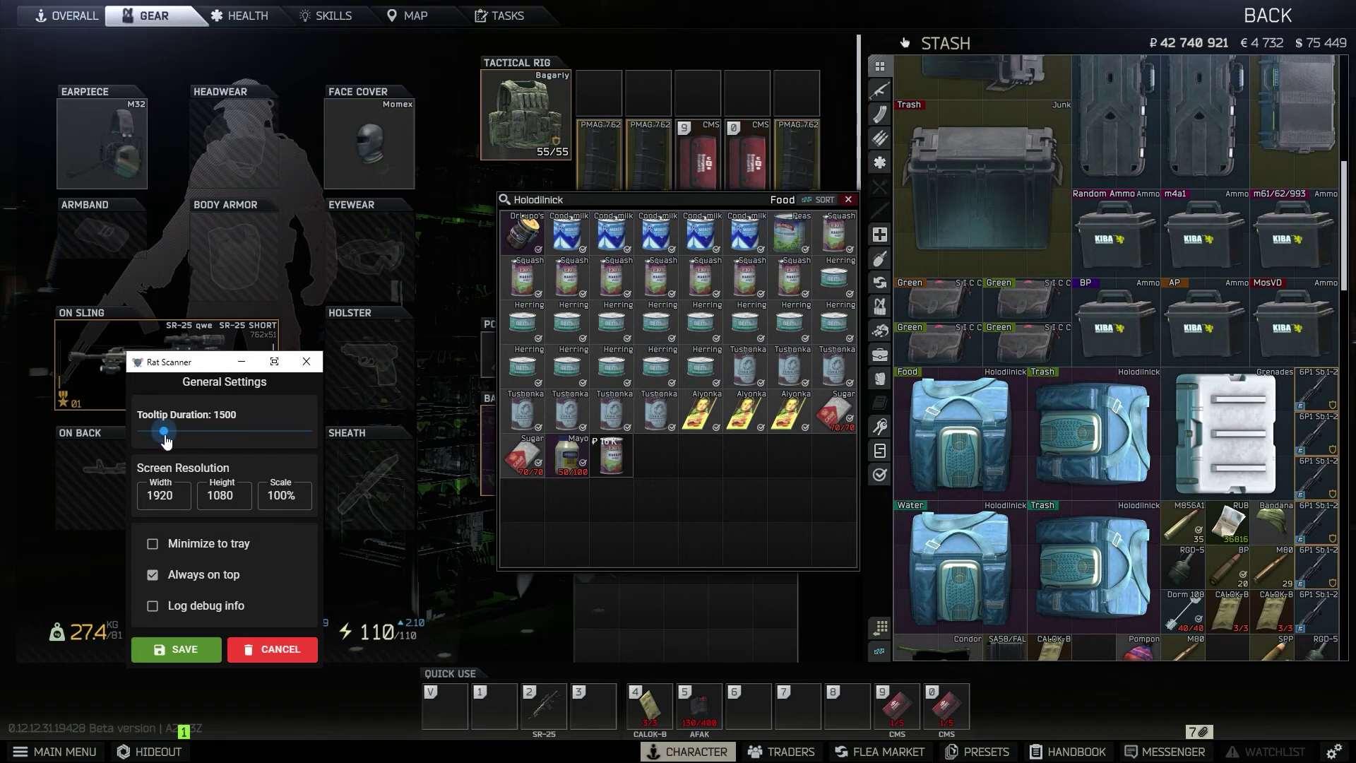
drag(167, 441, 192, 444)
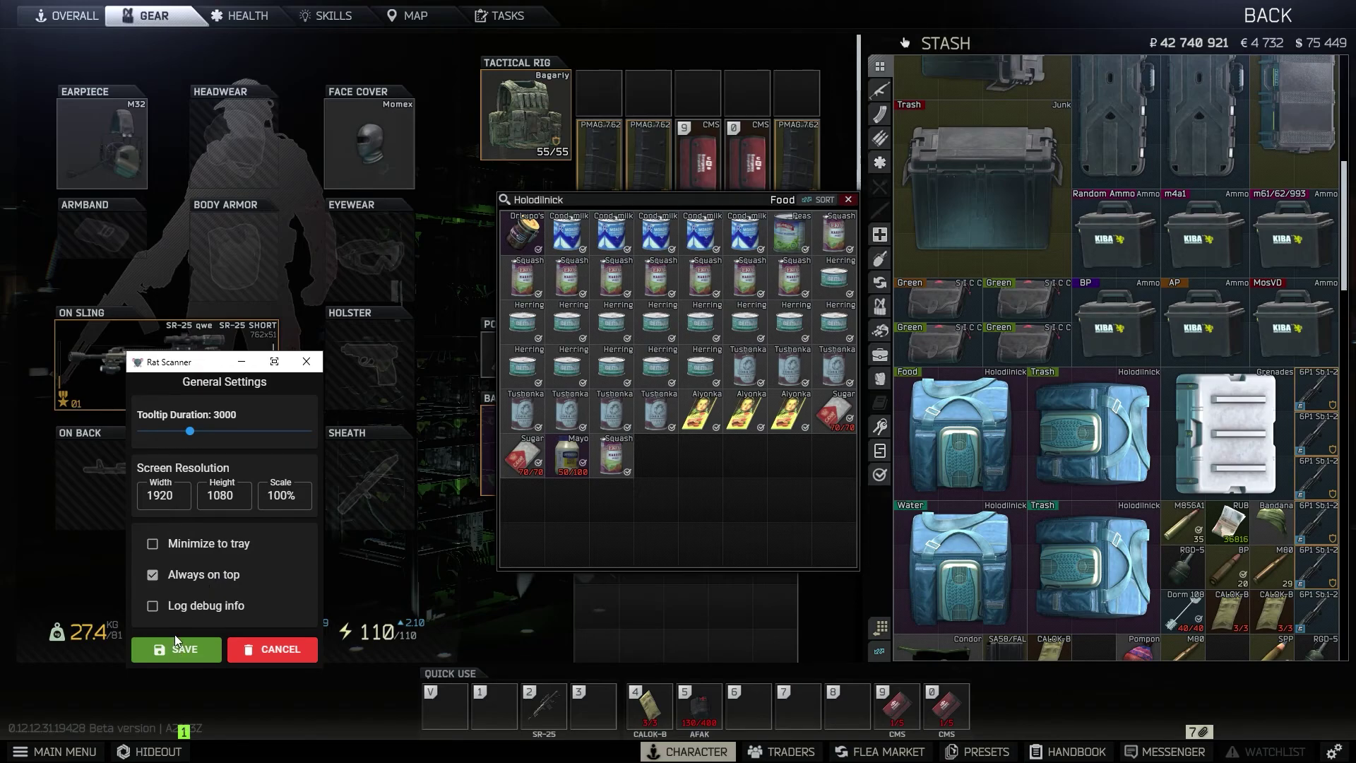
drag(183, 439, 150, 440)
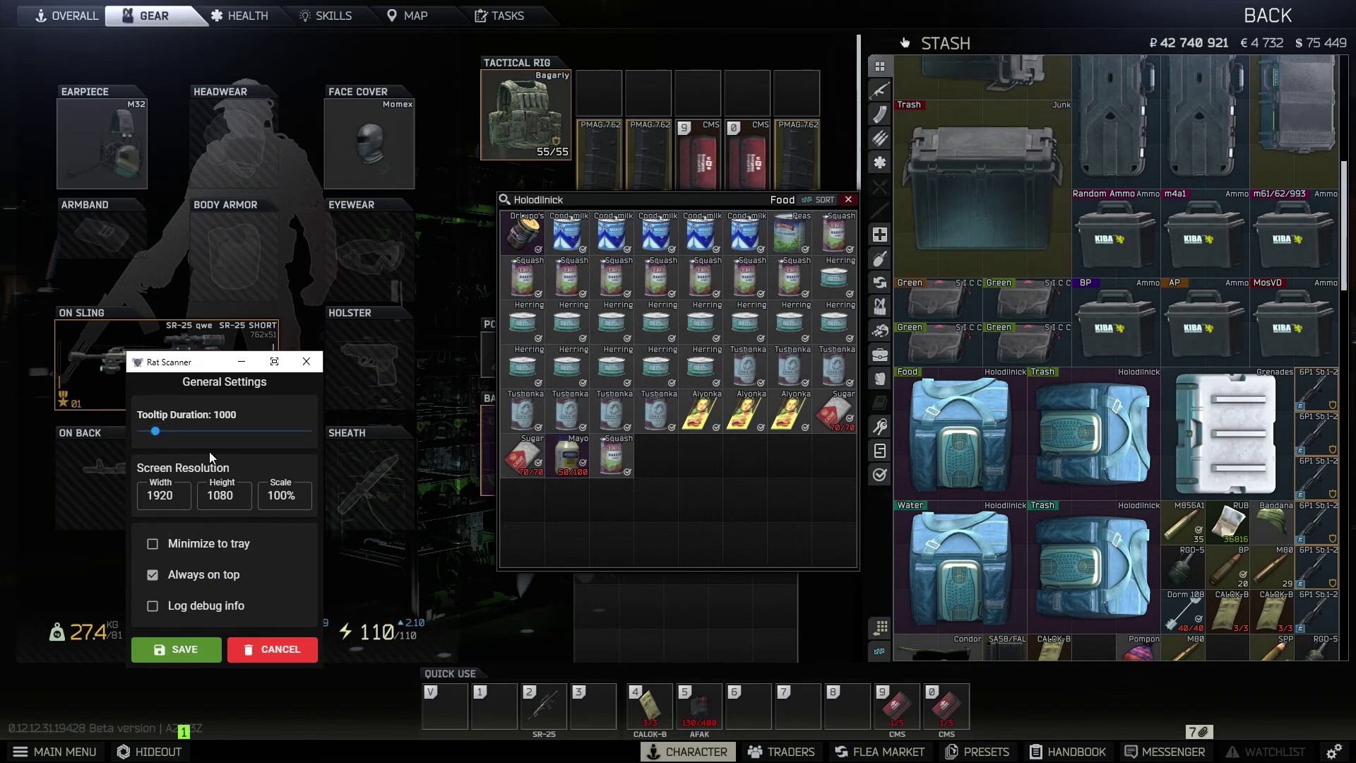
click(196, 651)
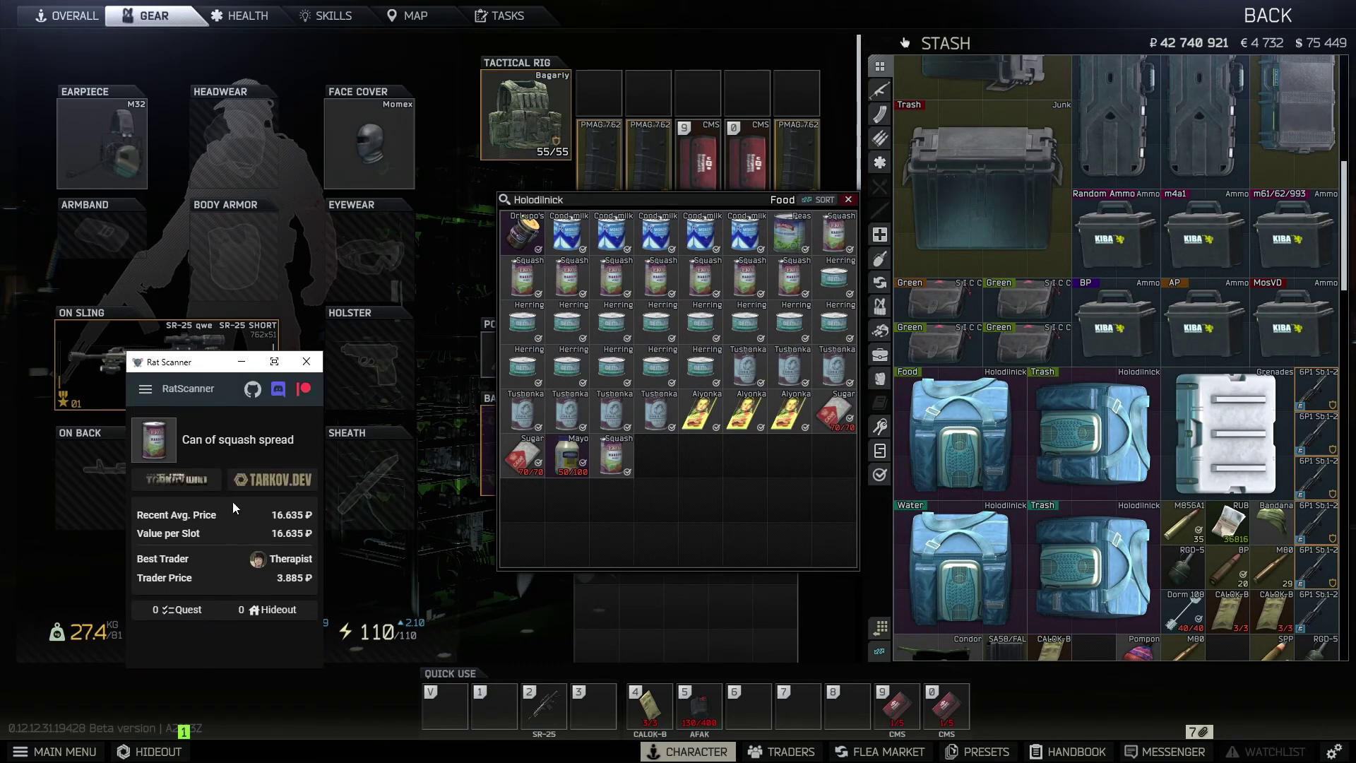
- Open Rat Scanner's scanning settings to review the name scan and icon scan options
click(147, 395)
click(176, 467)
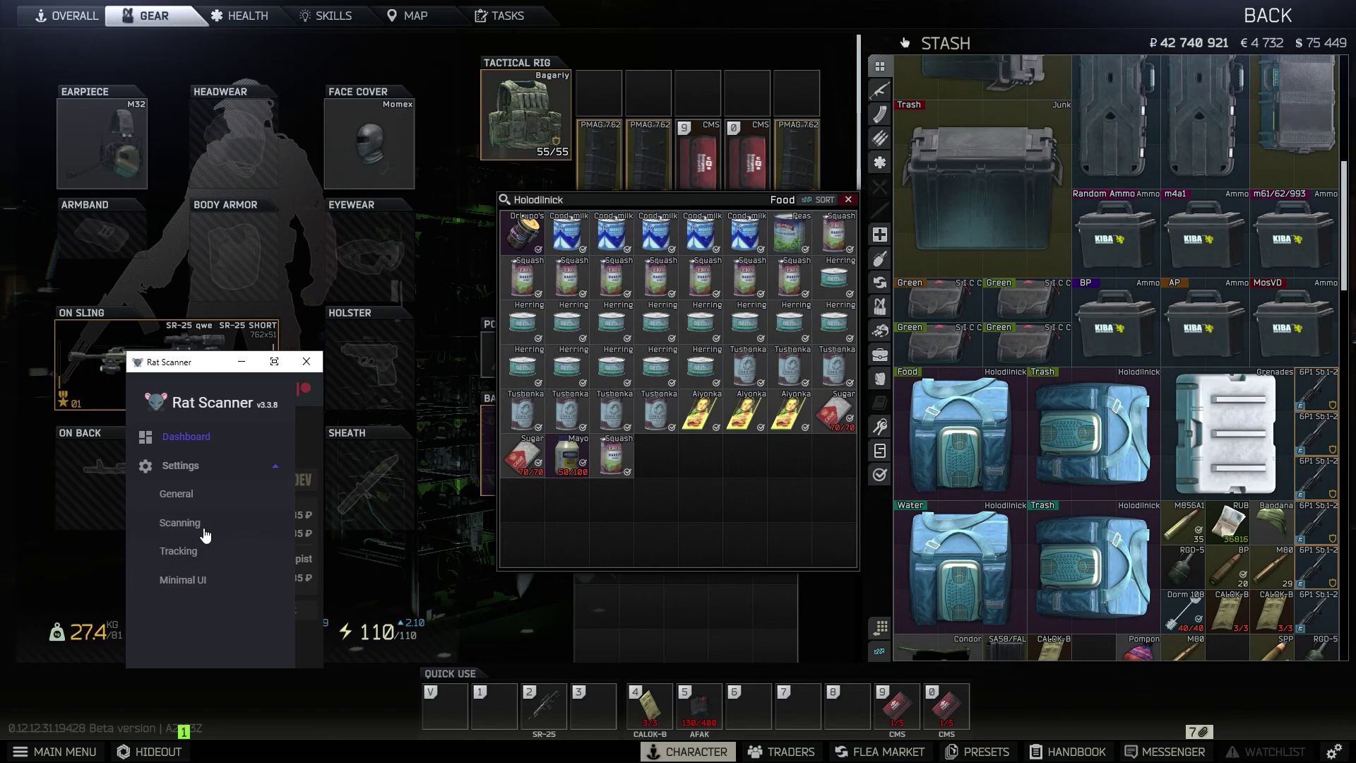
click(203, 531)
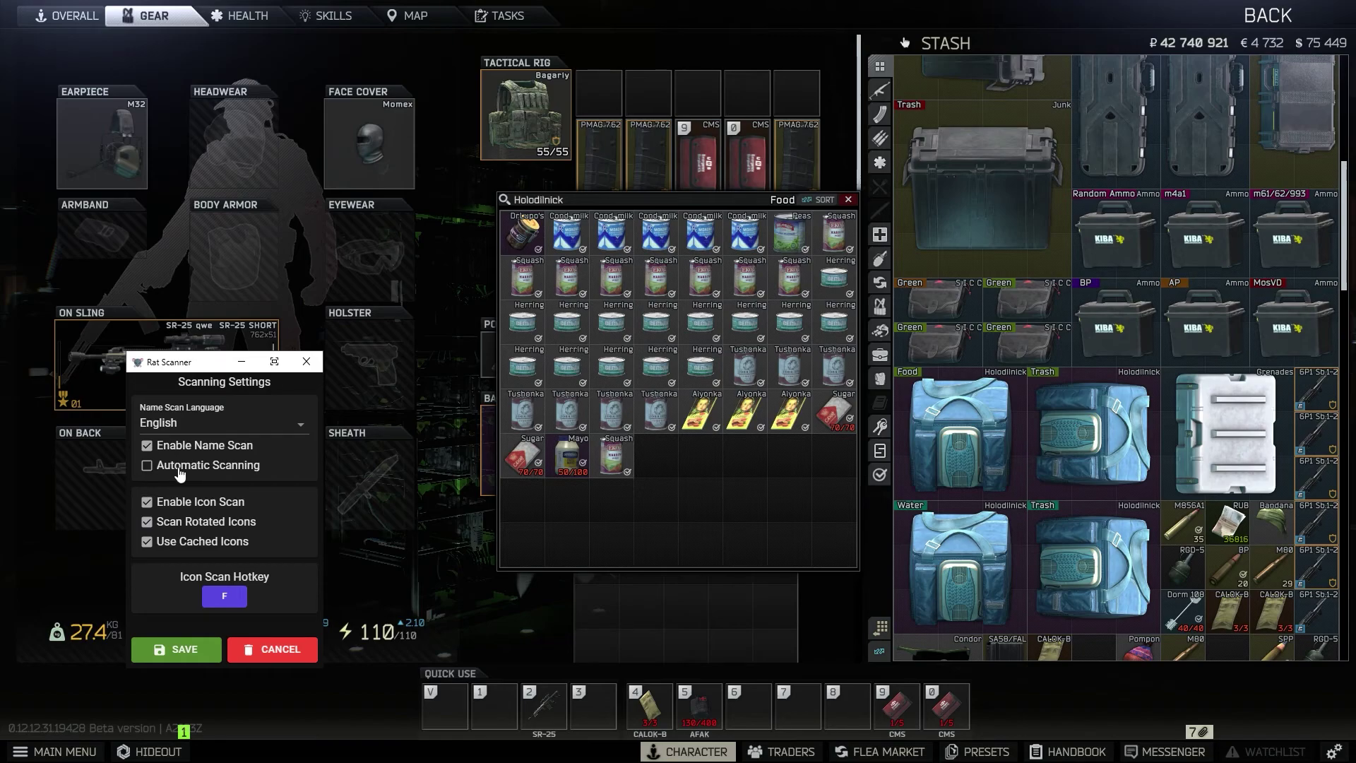
click(641, 472)
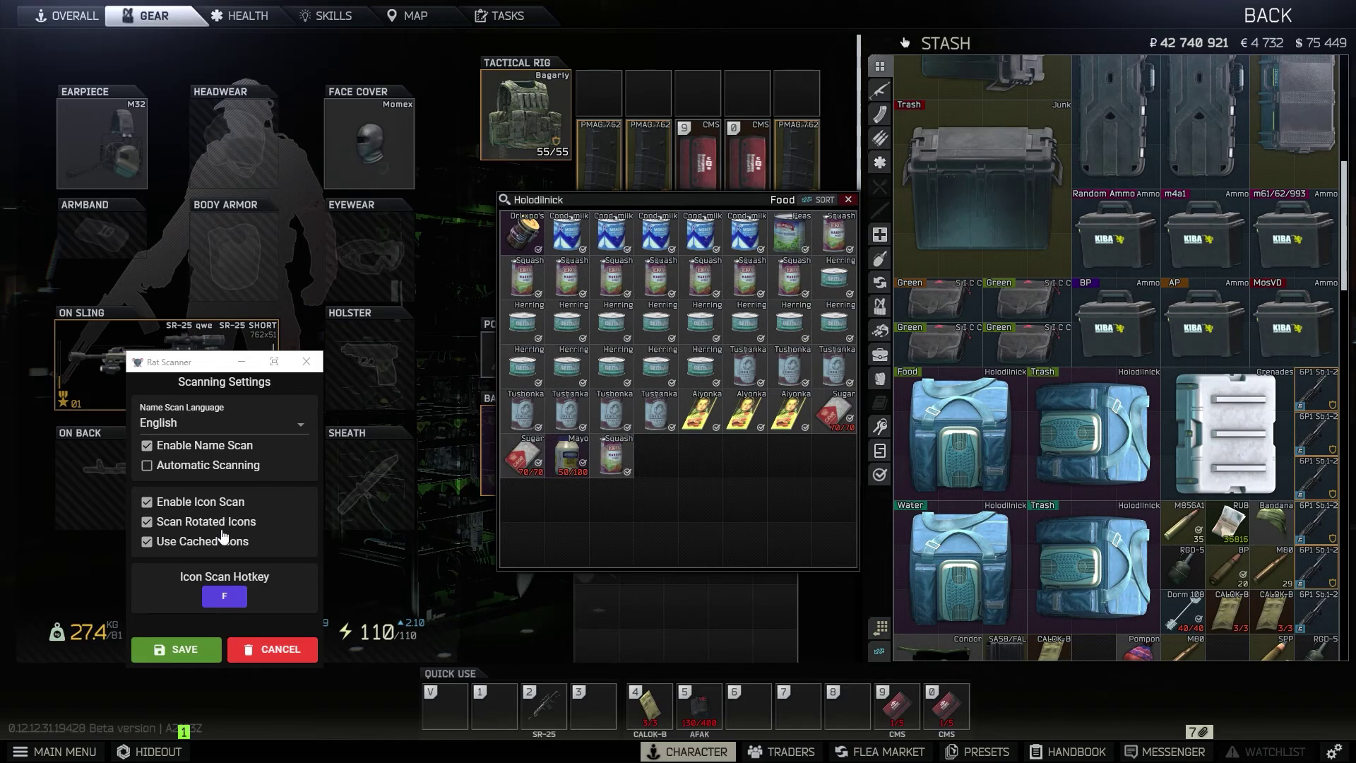
- Place the can of squash spread rotated in an empty slot and return it upright to its original slot
drag(614, 458, 657, 500)
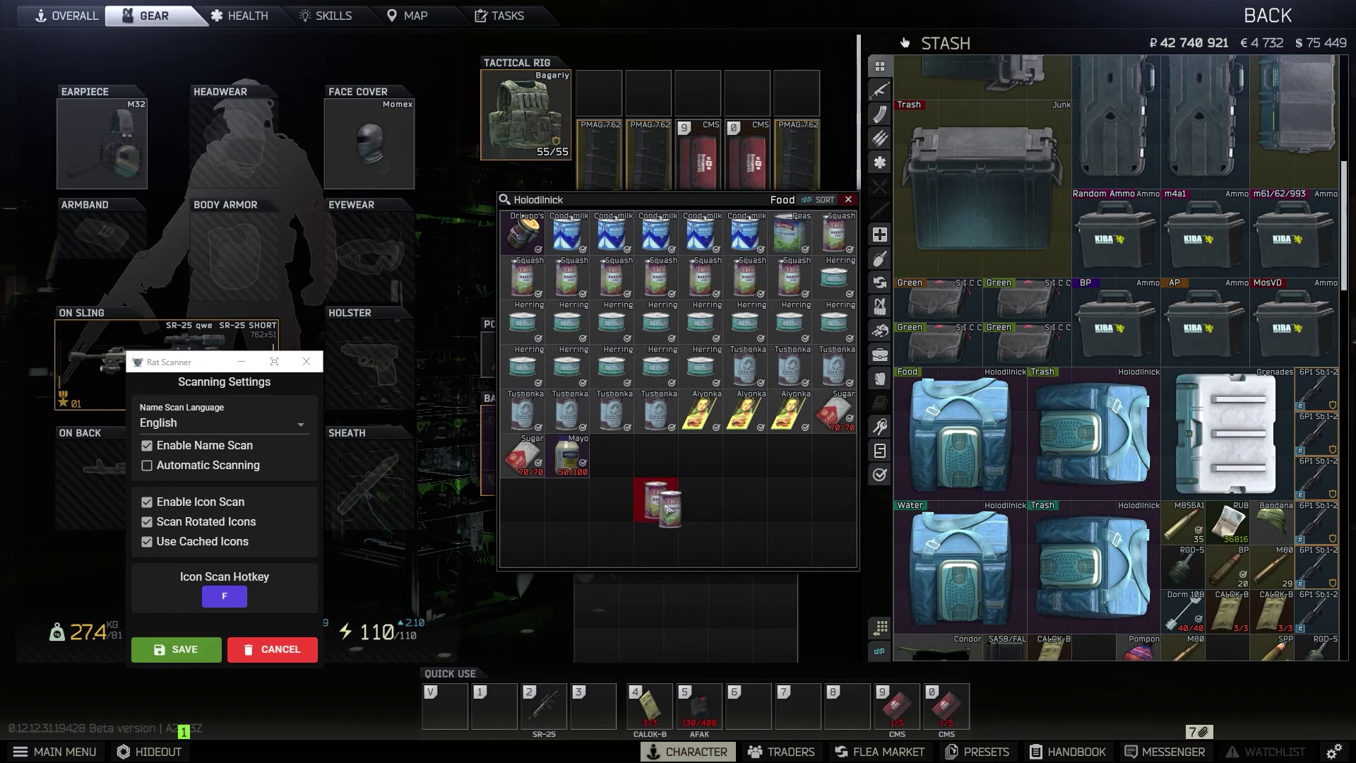
key(f)
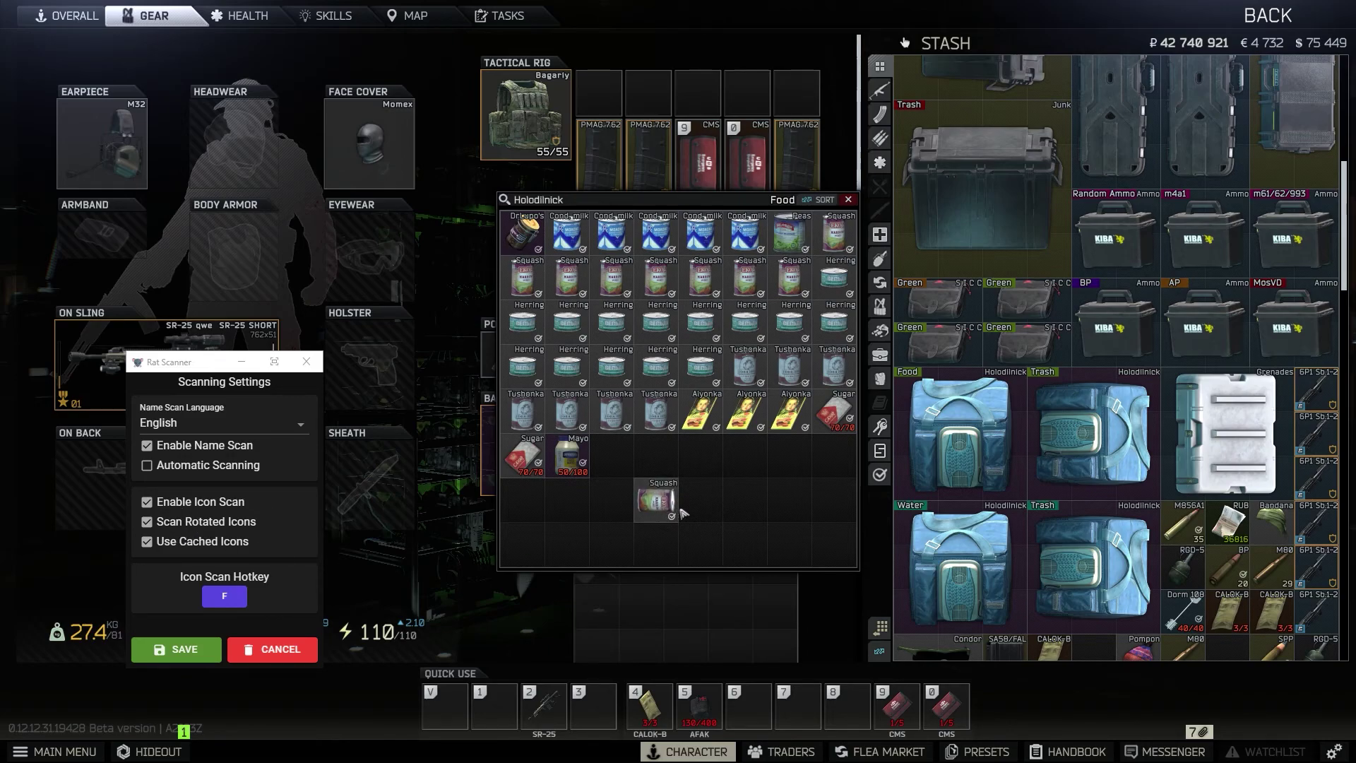
drag(674, 507, 612, 455)
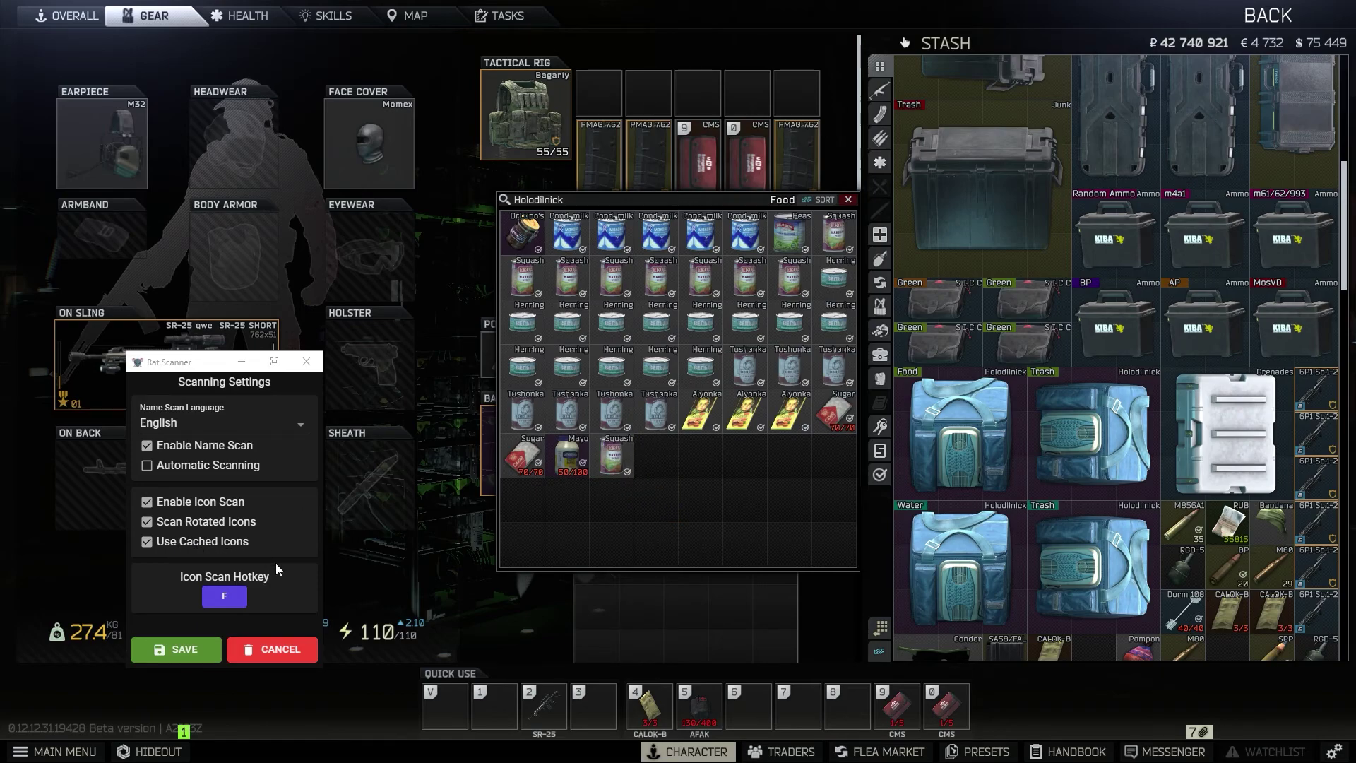
- Change the icon scan hotkey to B in the scanning settings, save it and test it on the can of squash spread
click(185, 649)
click(146, 391)
click(177, 472)
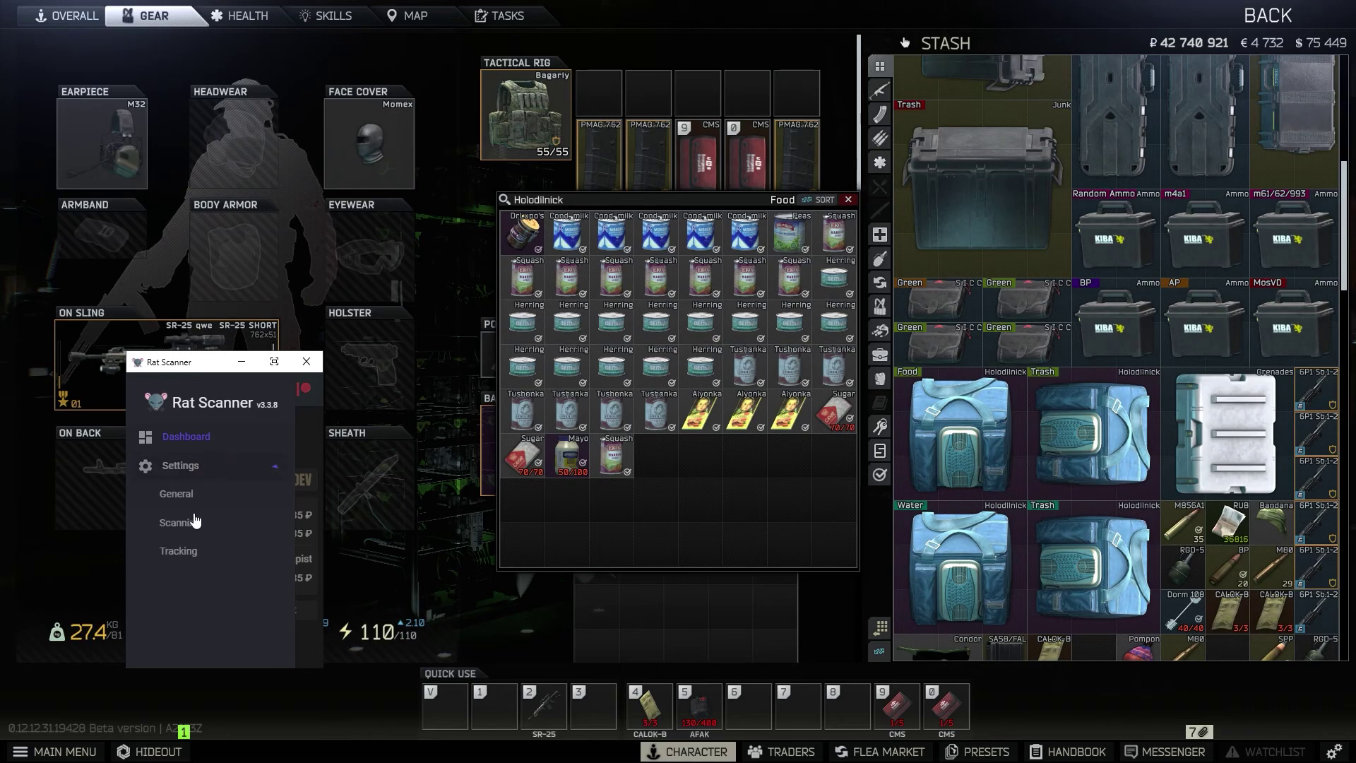
click(192, 523)
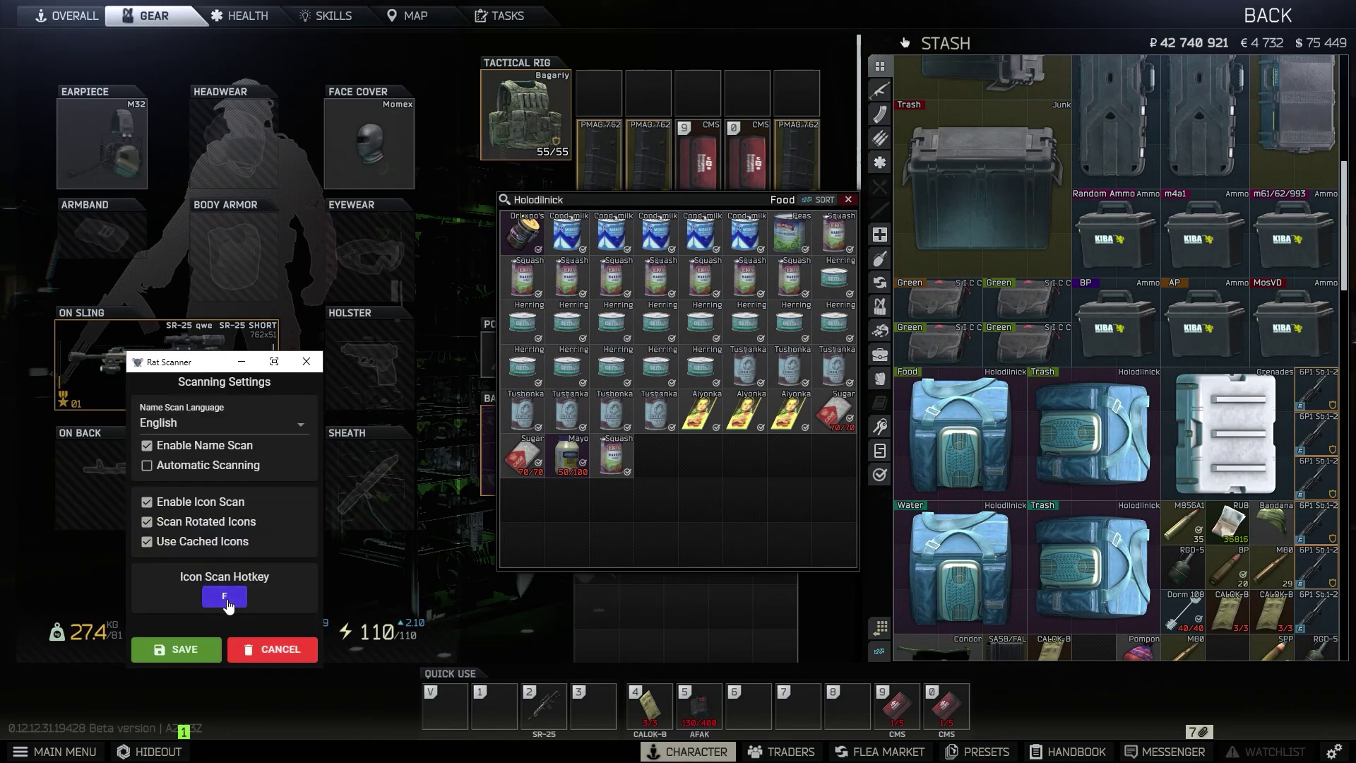
click(225, 599)
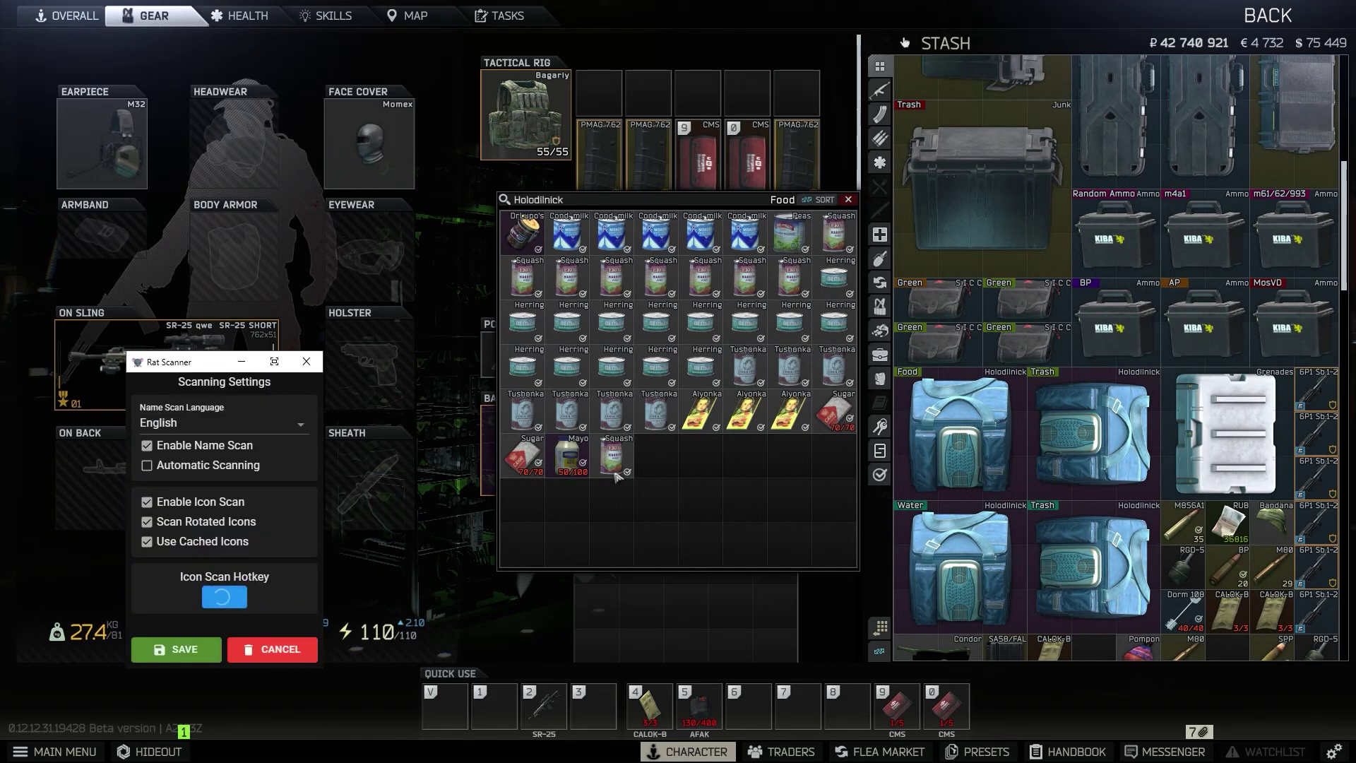
key(b)
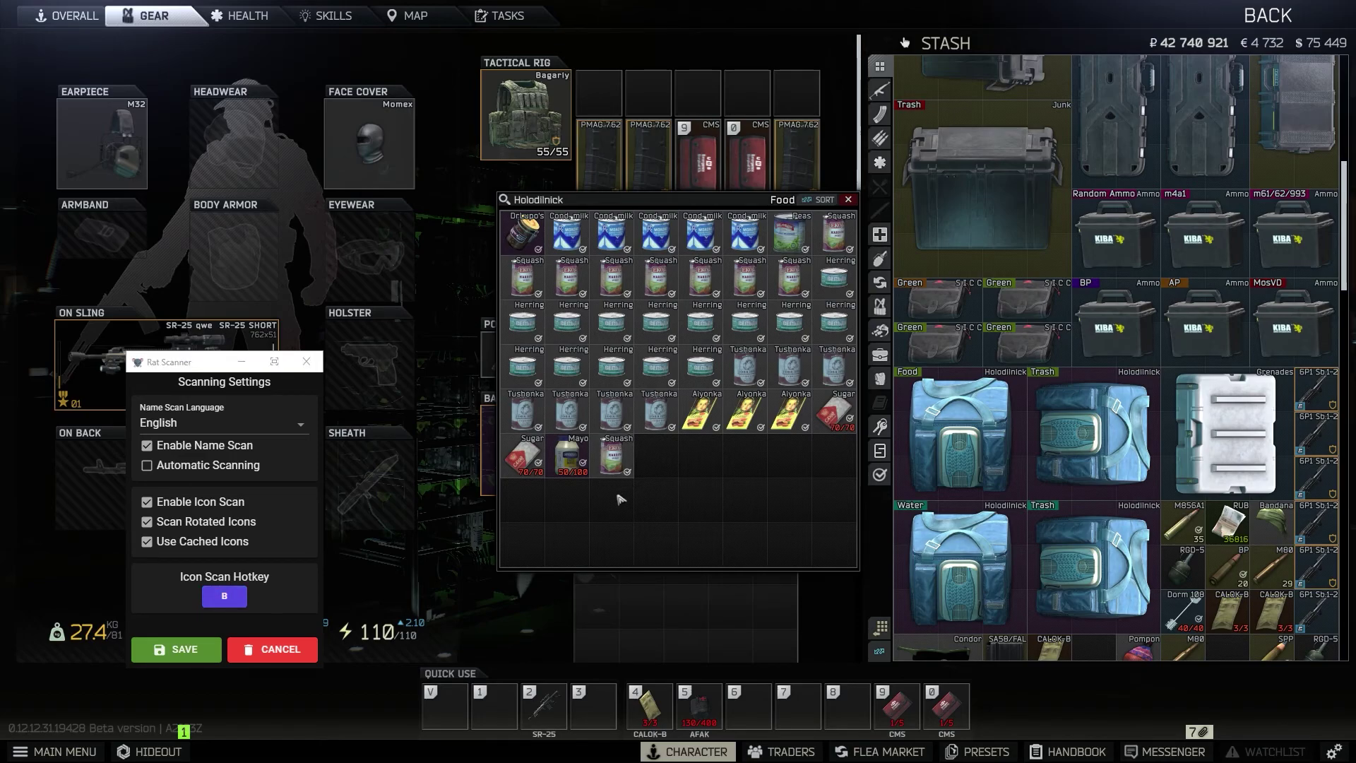
key(b)
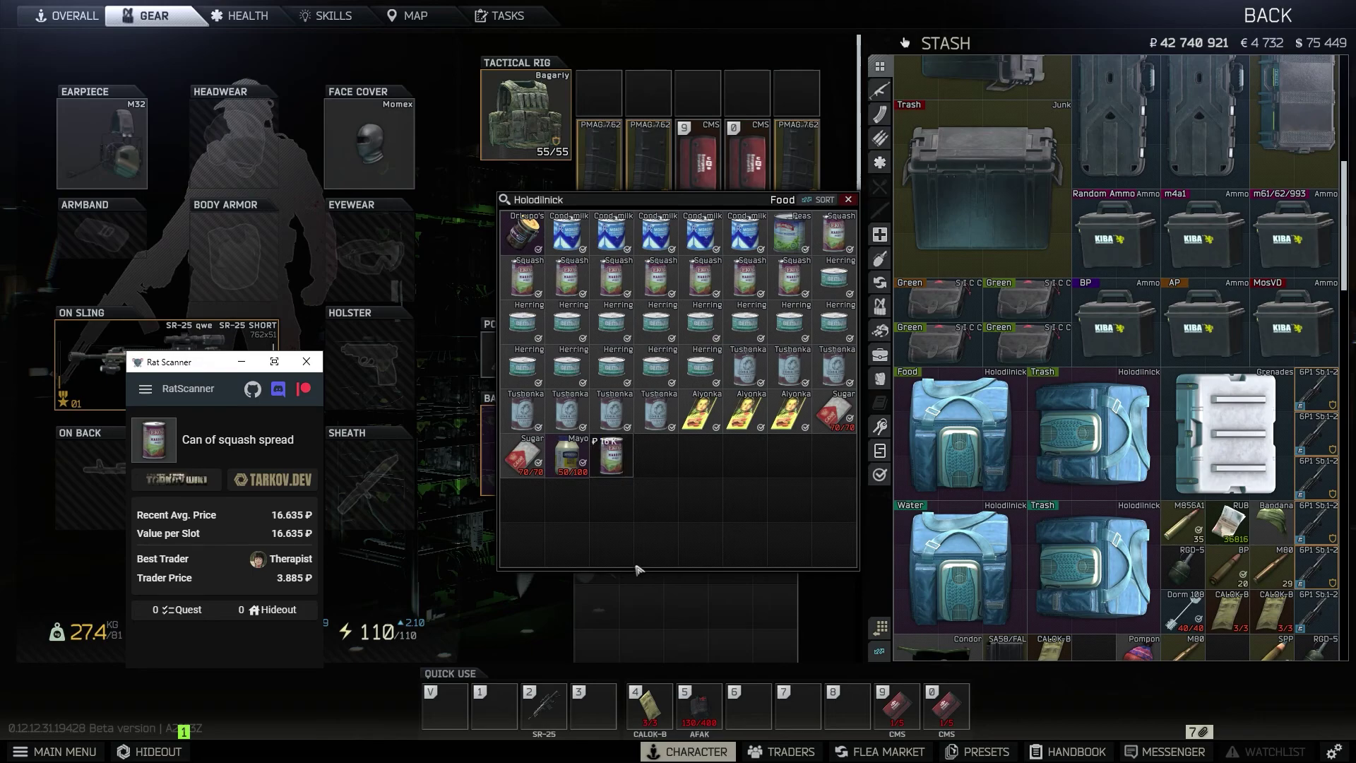
- Review the non-FIR needs and TarkovTracker options in Rat Scanner's tracking settings and save them
click(146, 388)
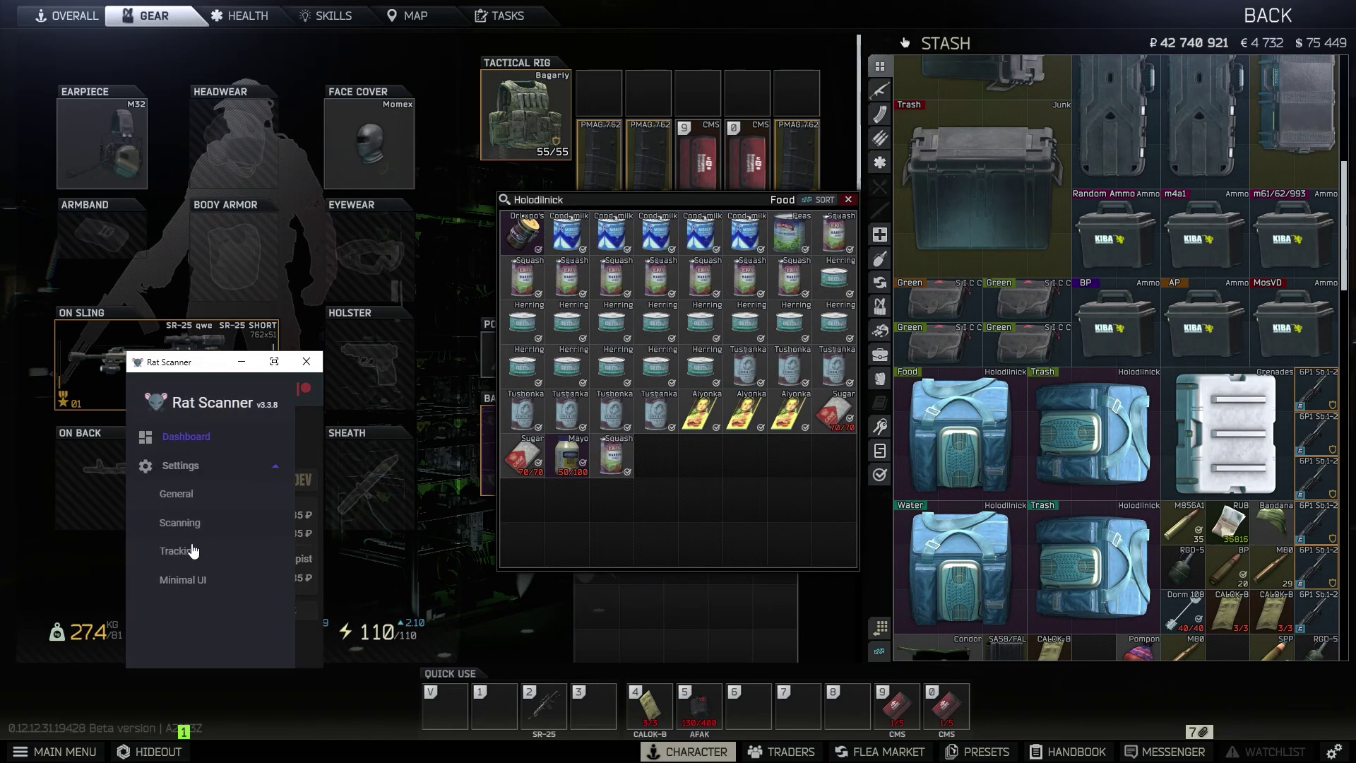
click(193, 550)
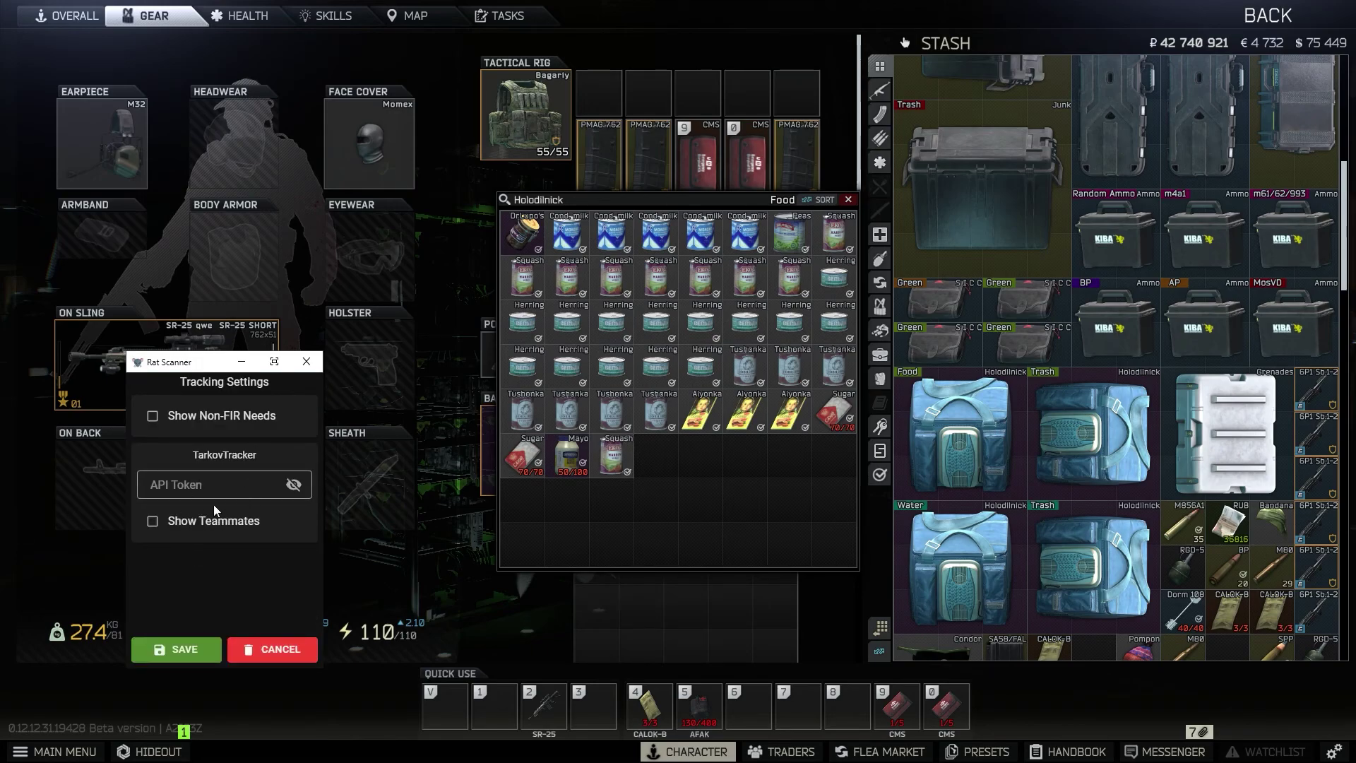
drag(195, 456, 278, 461)
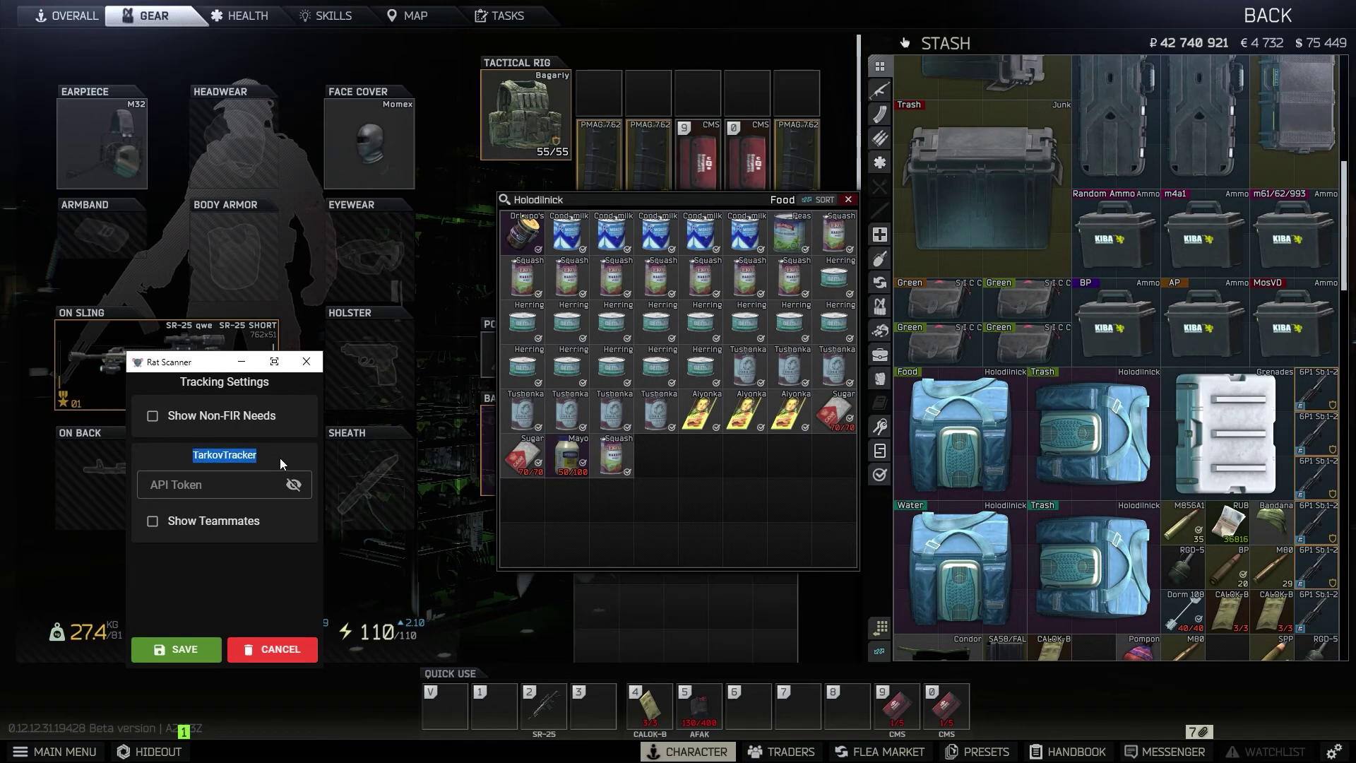
click(272, 460)
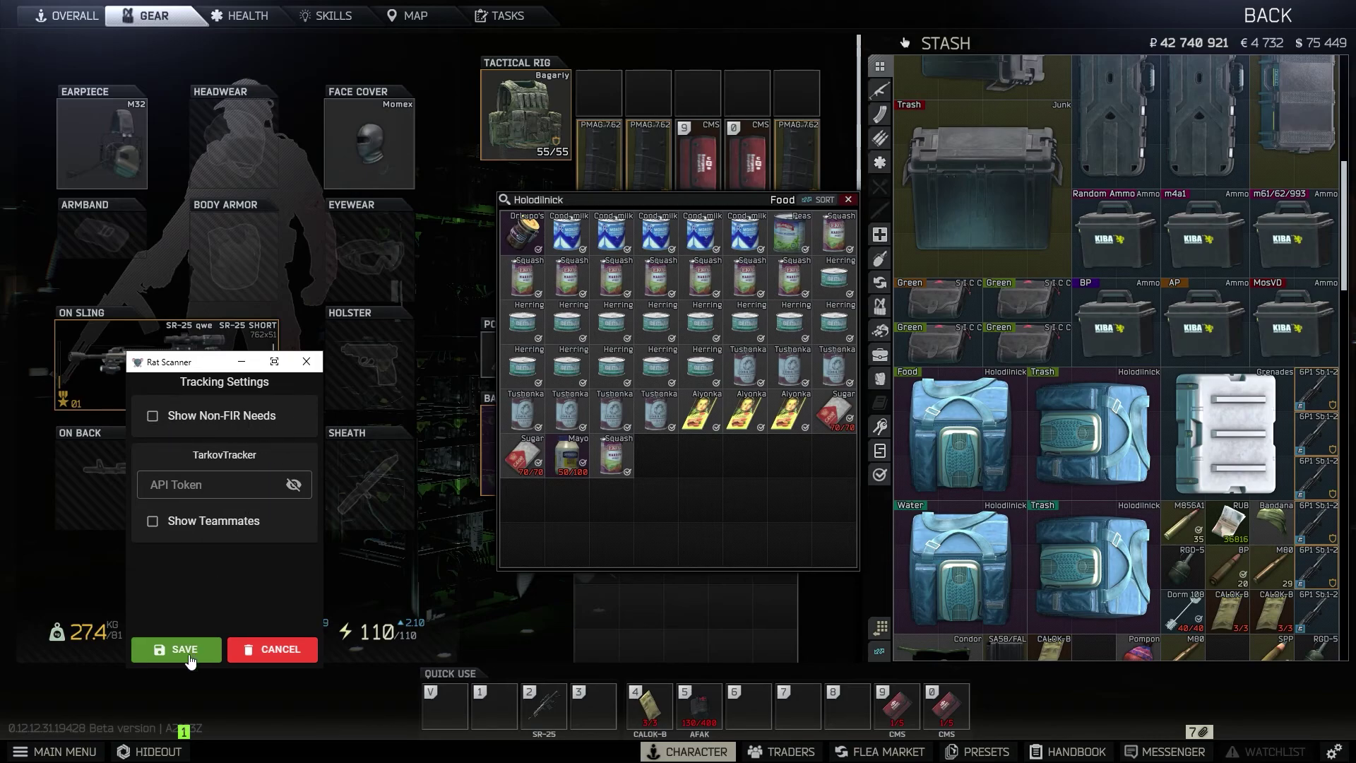
click(191, 649)
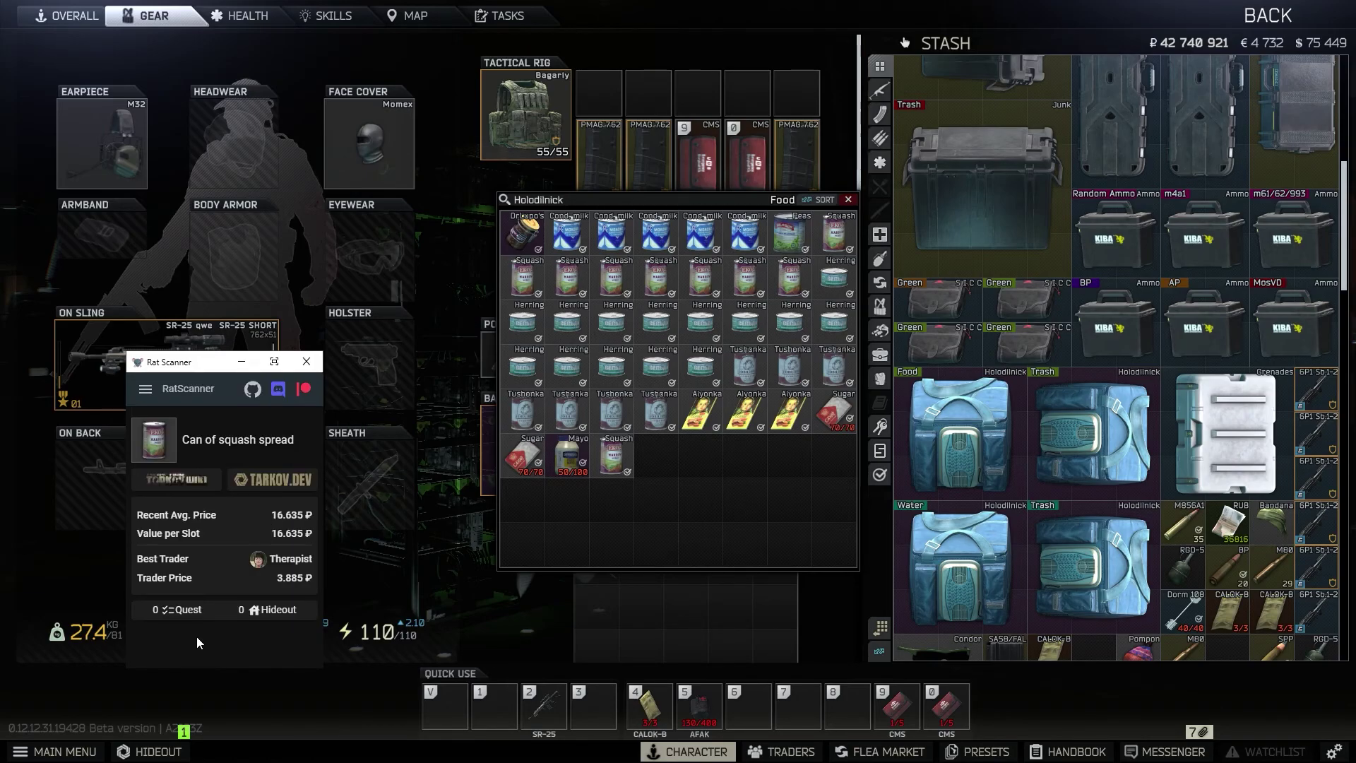
- Review the display options and opacity in Rat Scanner's minimal UI settings and save them
click(145, 391)
click(251, 470)
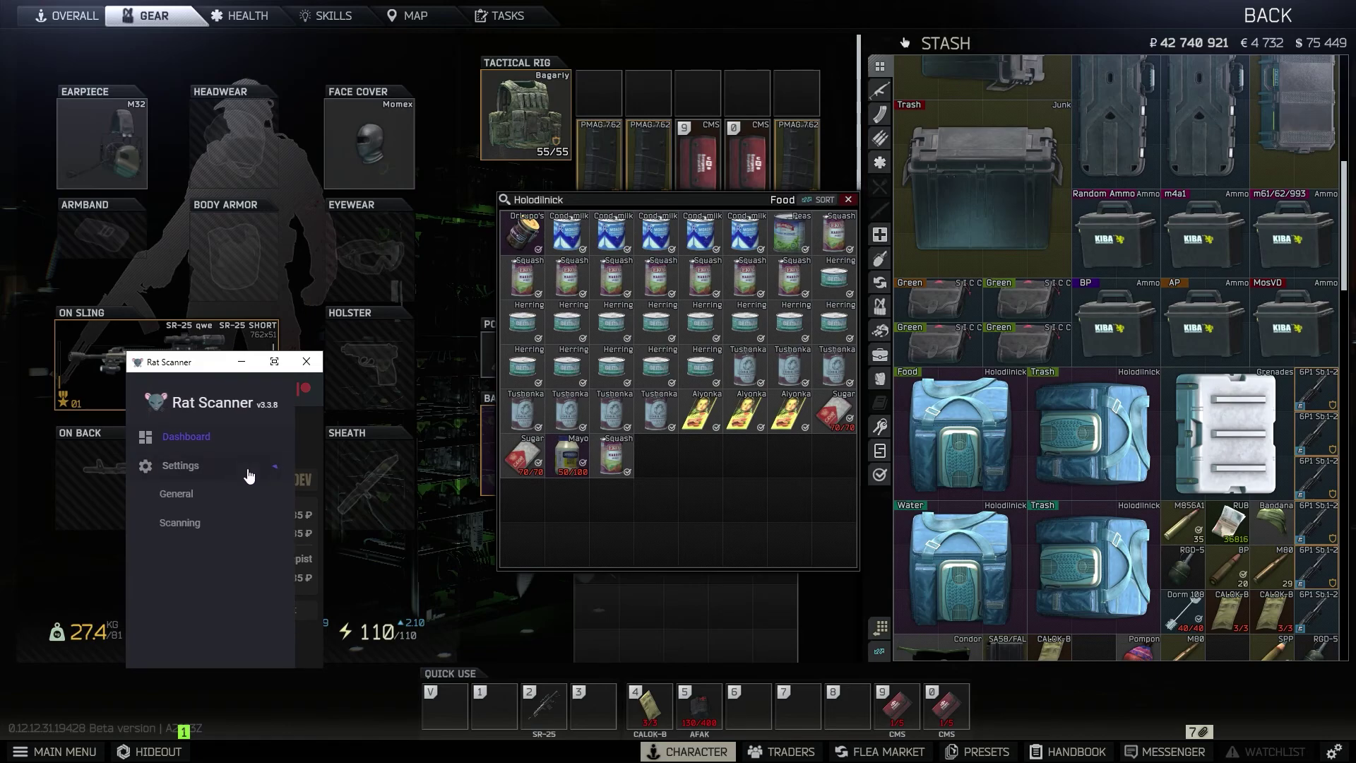
click(195, 581)
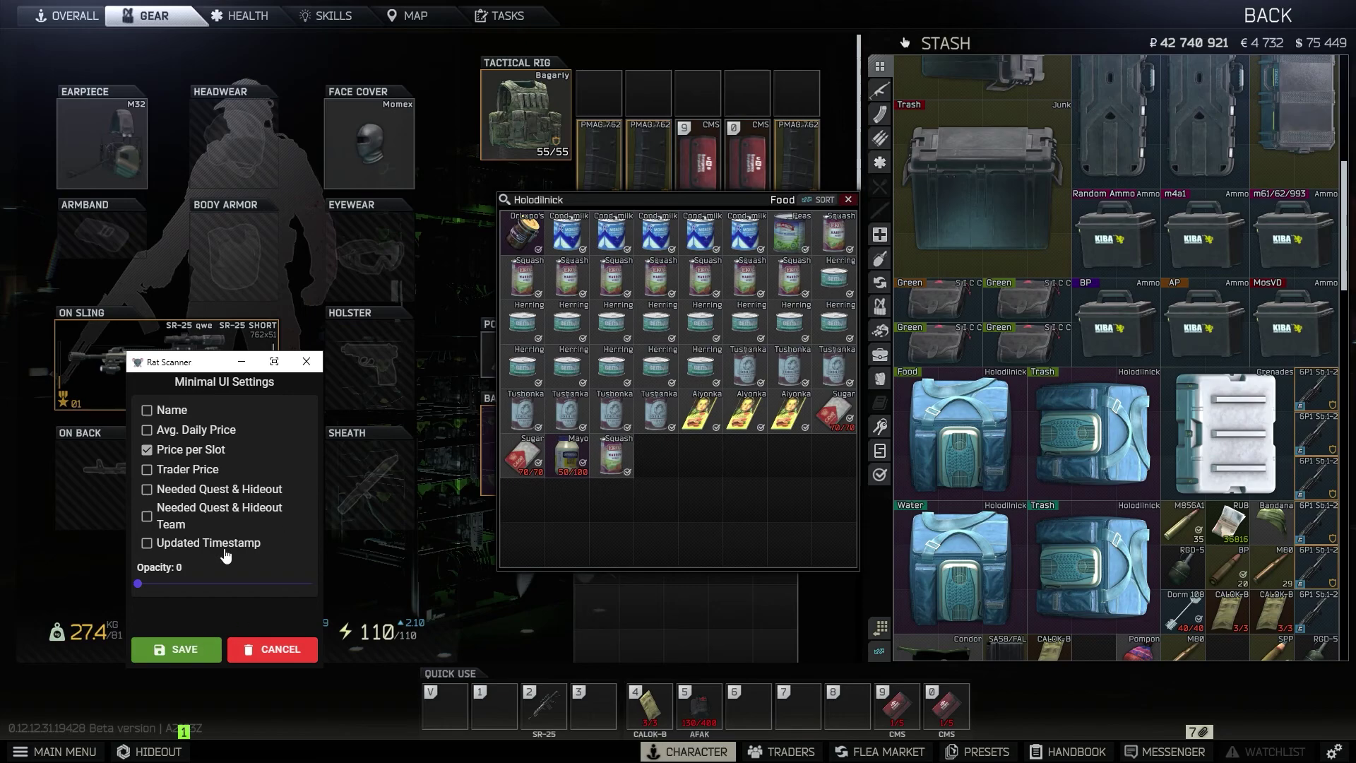
click(176, 650)
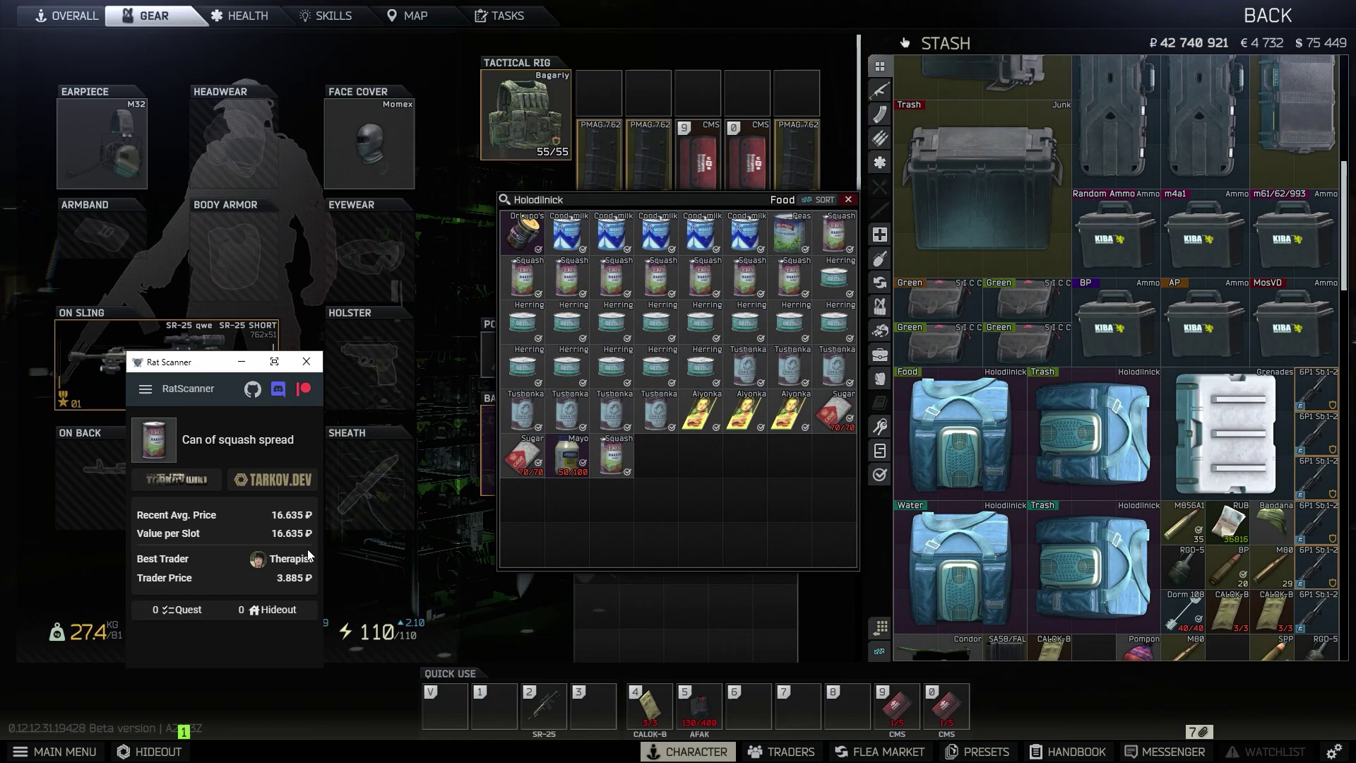
drag(191, 365, 250, 402)
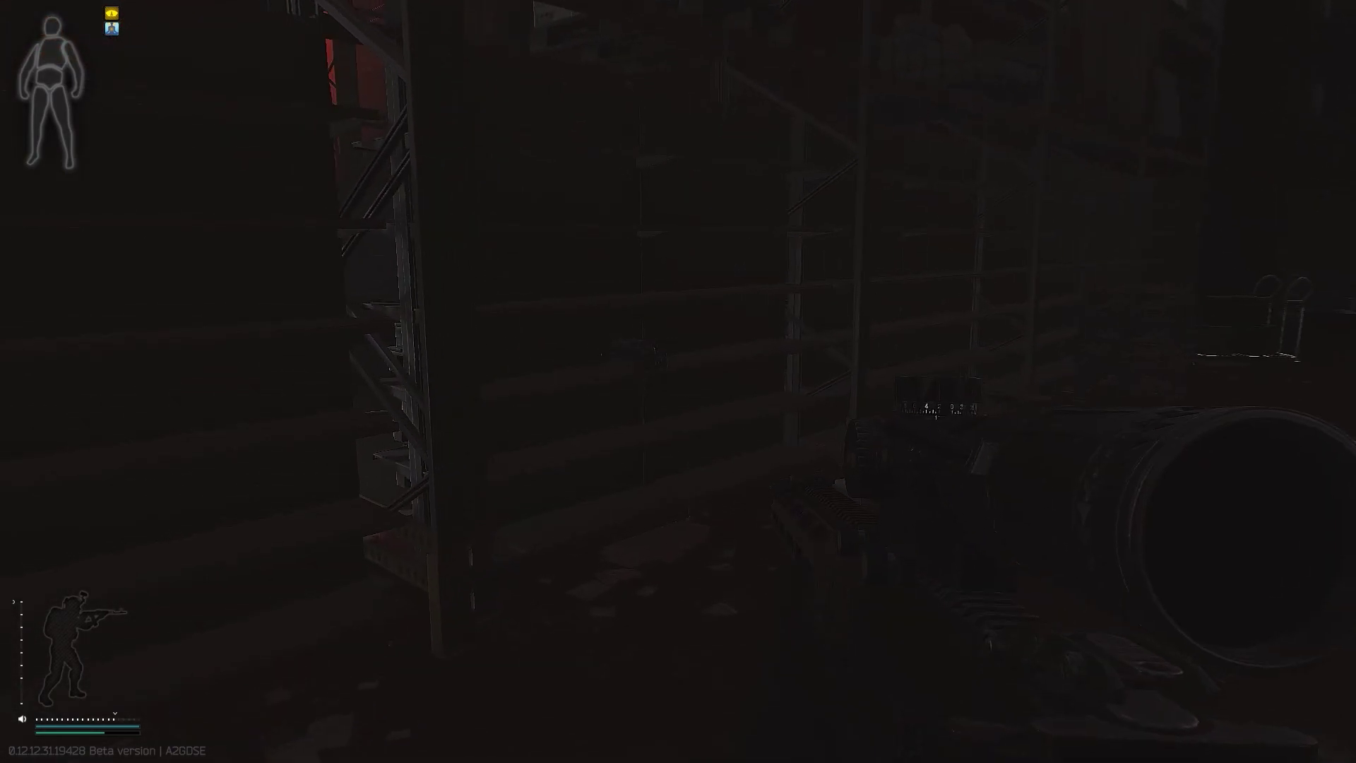
- Open the inventory in the raid, bring up Rat Scanner over it and try to scan the car battery in the backpack
key(Tab)
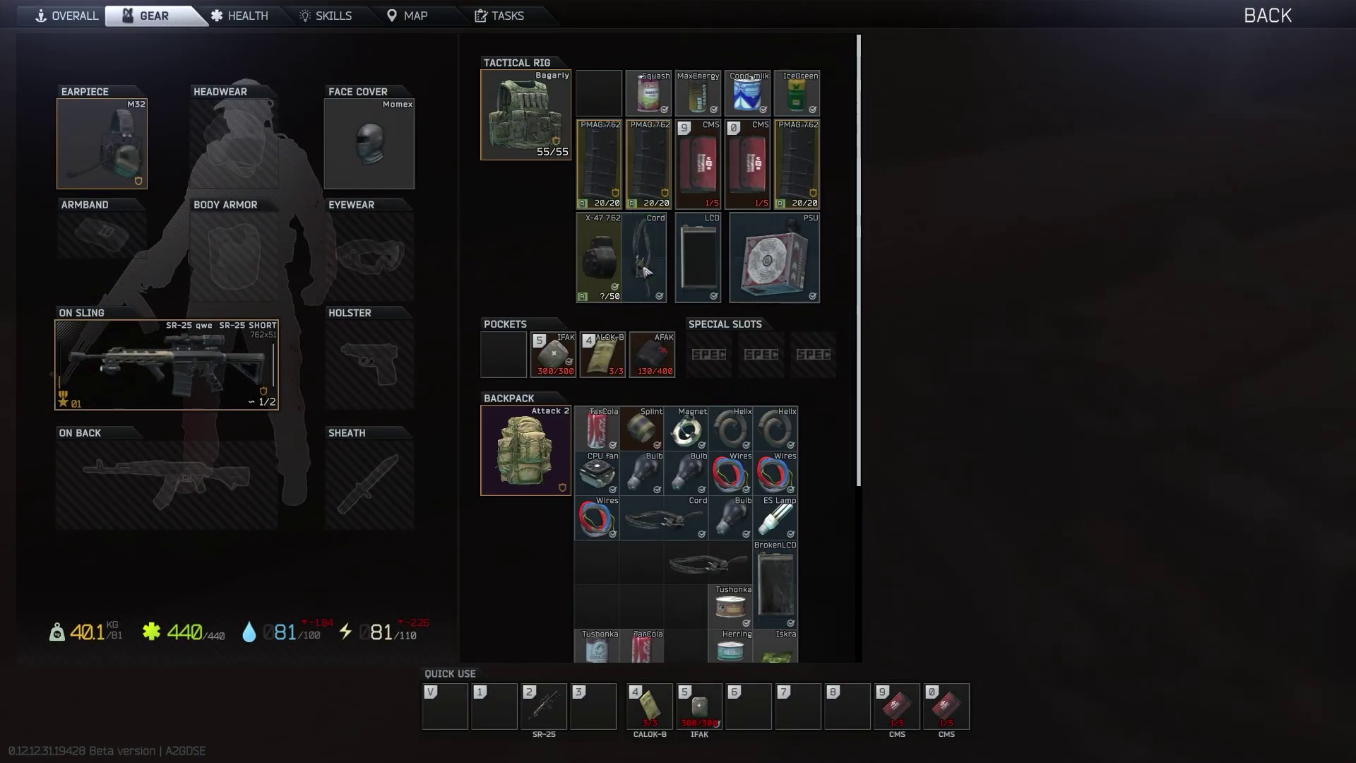
key(Tab)
key(Tab)
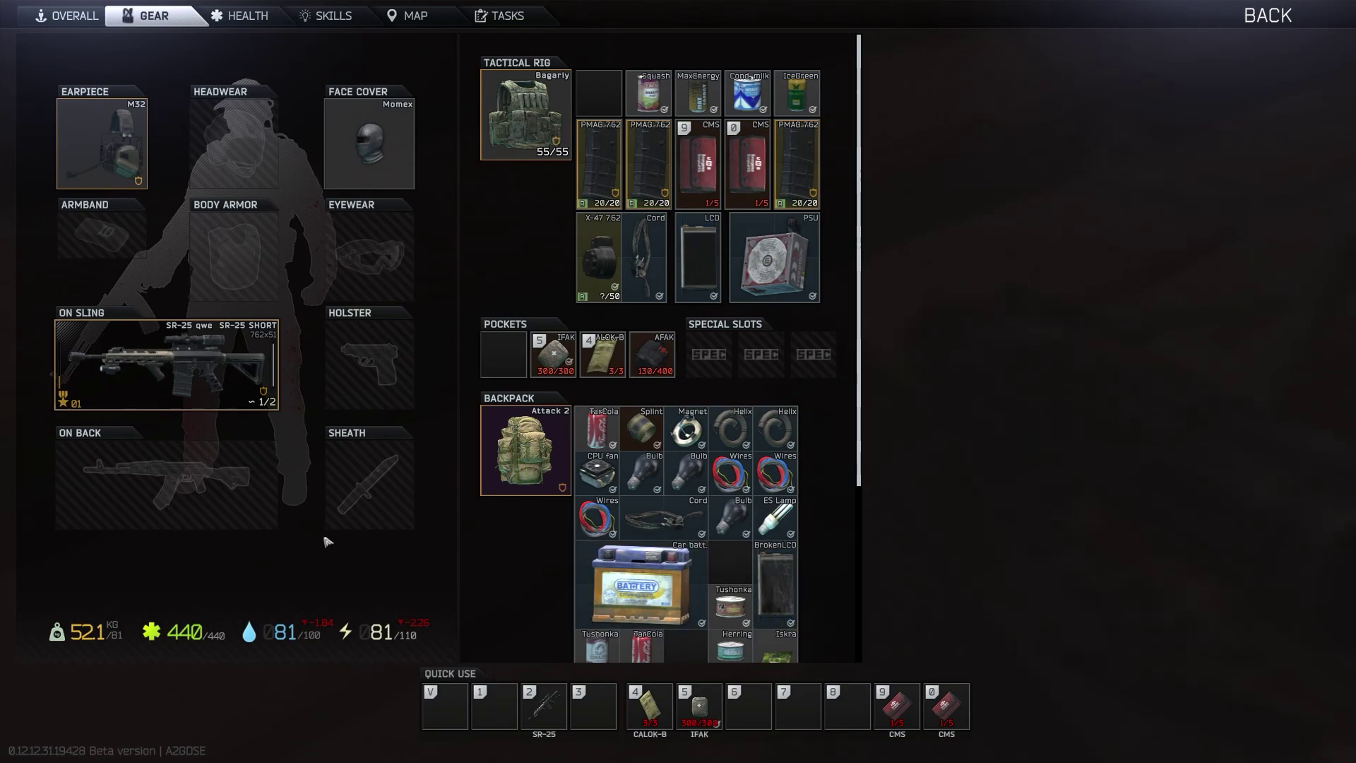
key(alt+Tab)
click(629, 557)
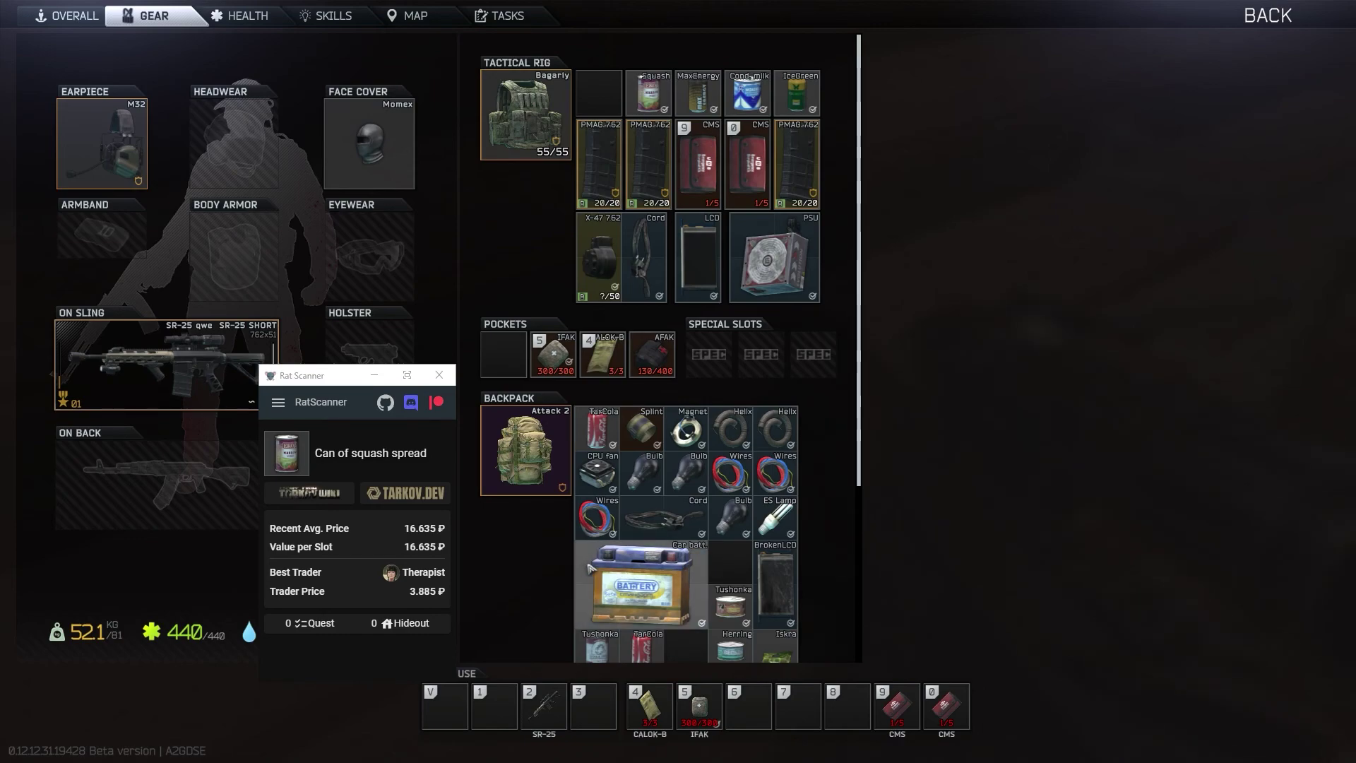
- Check the icon scan hotkey in Rat Scanner's scanning settings and save them
click(277, 402)
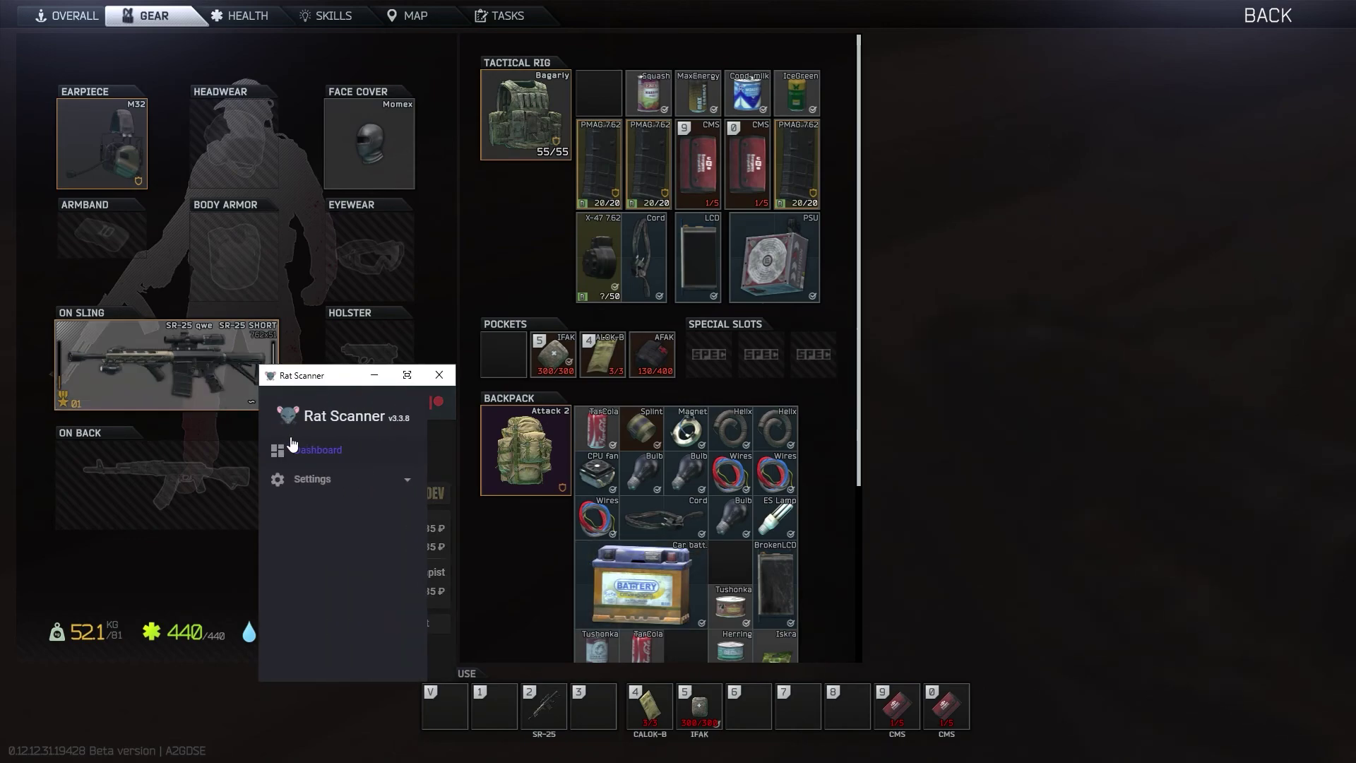
click(315, 478)
click(337, 539)
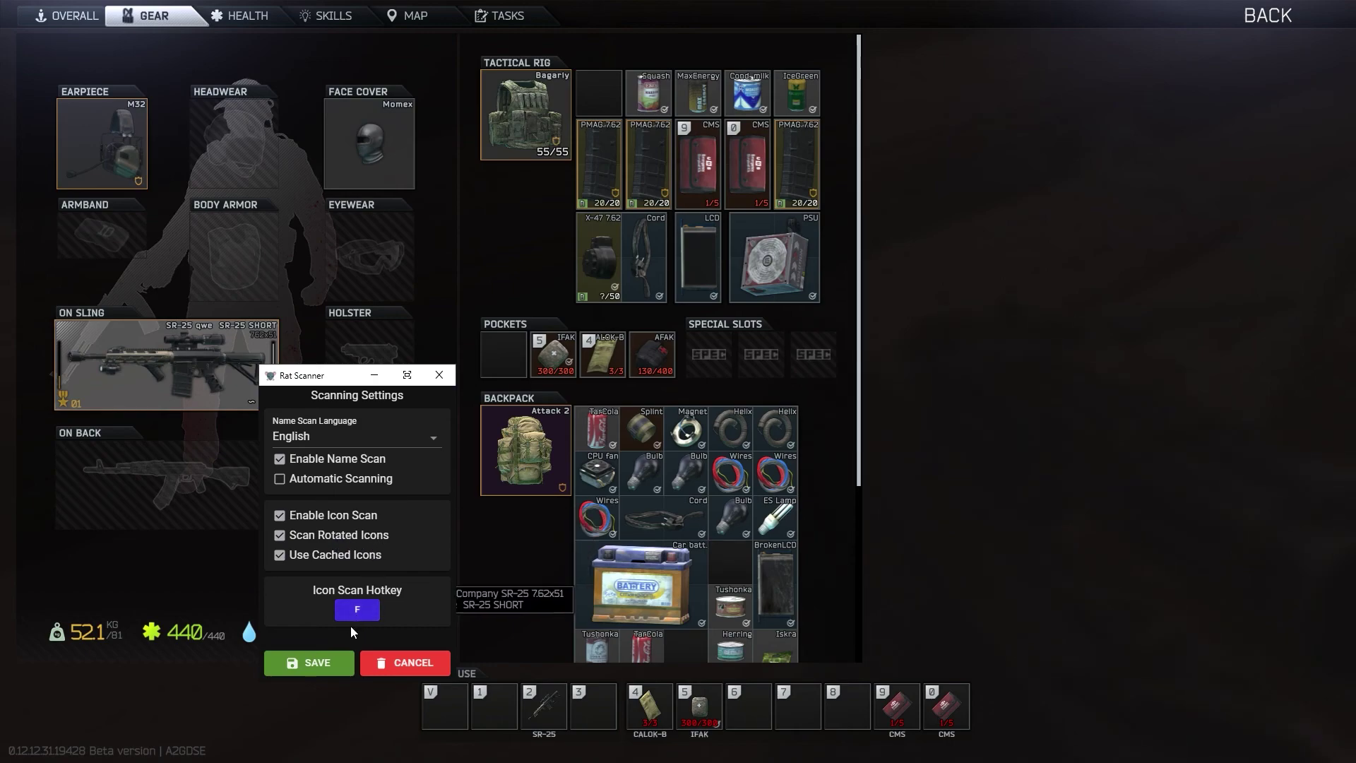
click(343, 663)
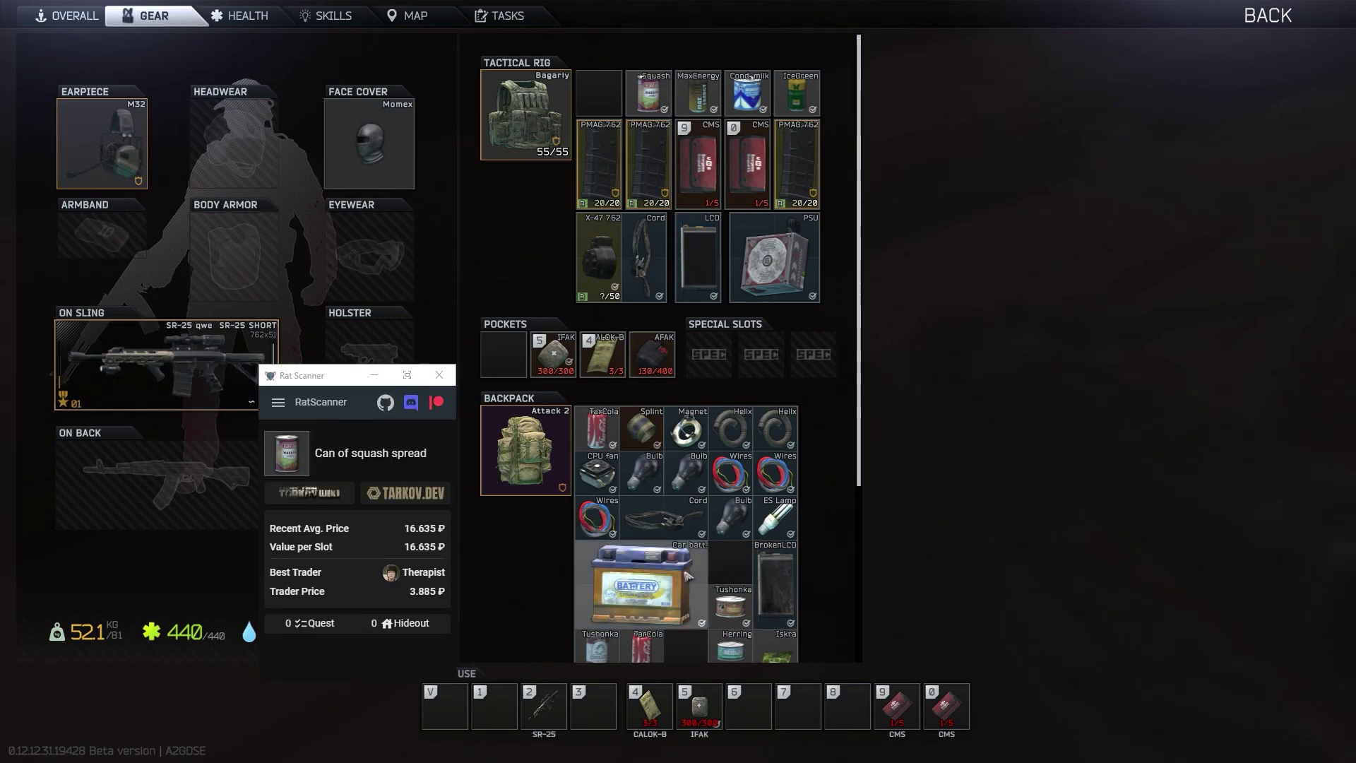
- Scan the power cord, the adjacent light bulb and the bundle of wires in the backpack, and move Rat Scanner aside
shift+click(671, 512)
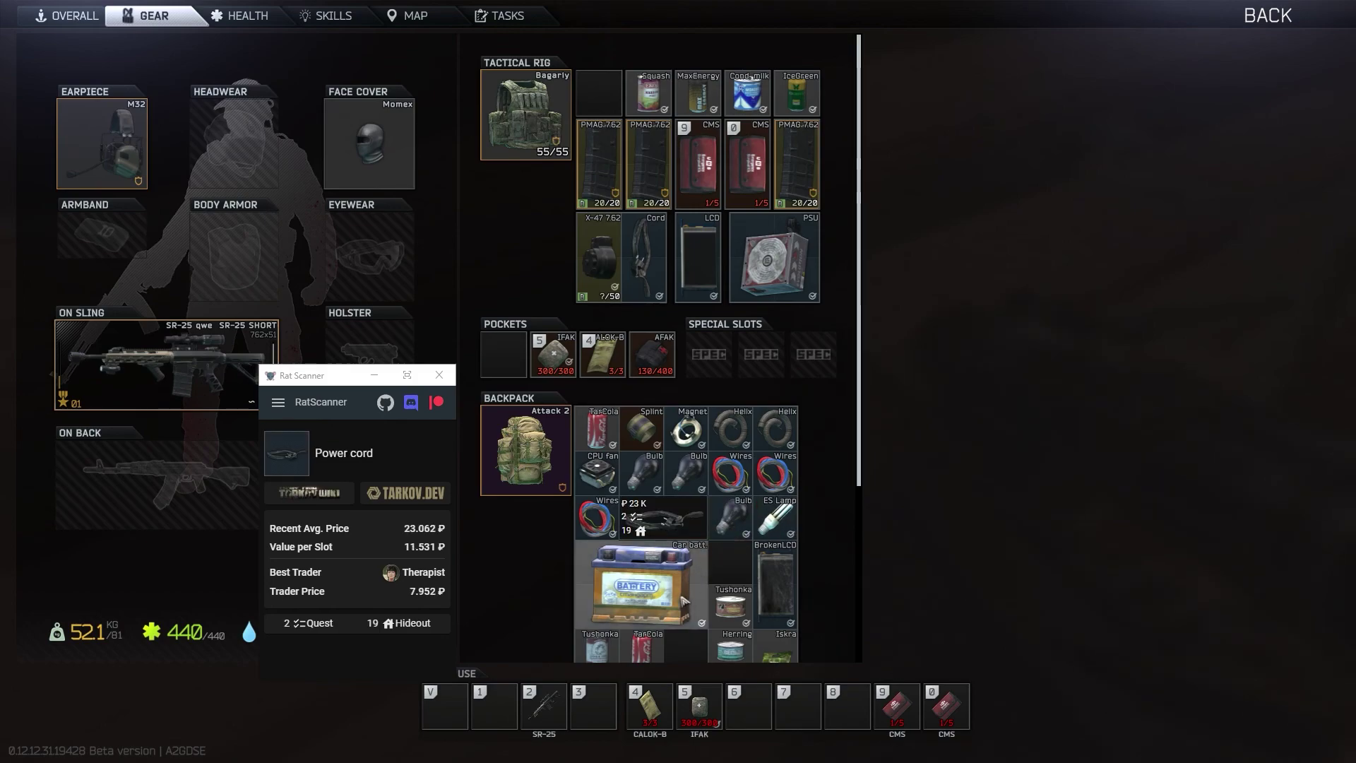
shift+click(726, 521)
shift+click(664, 521)
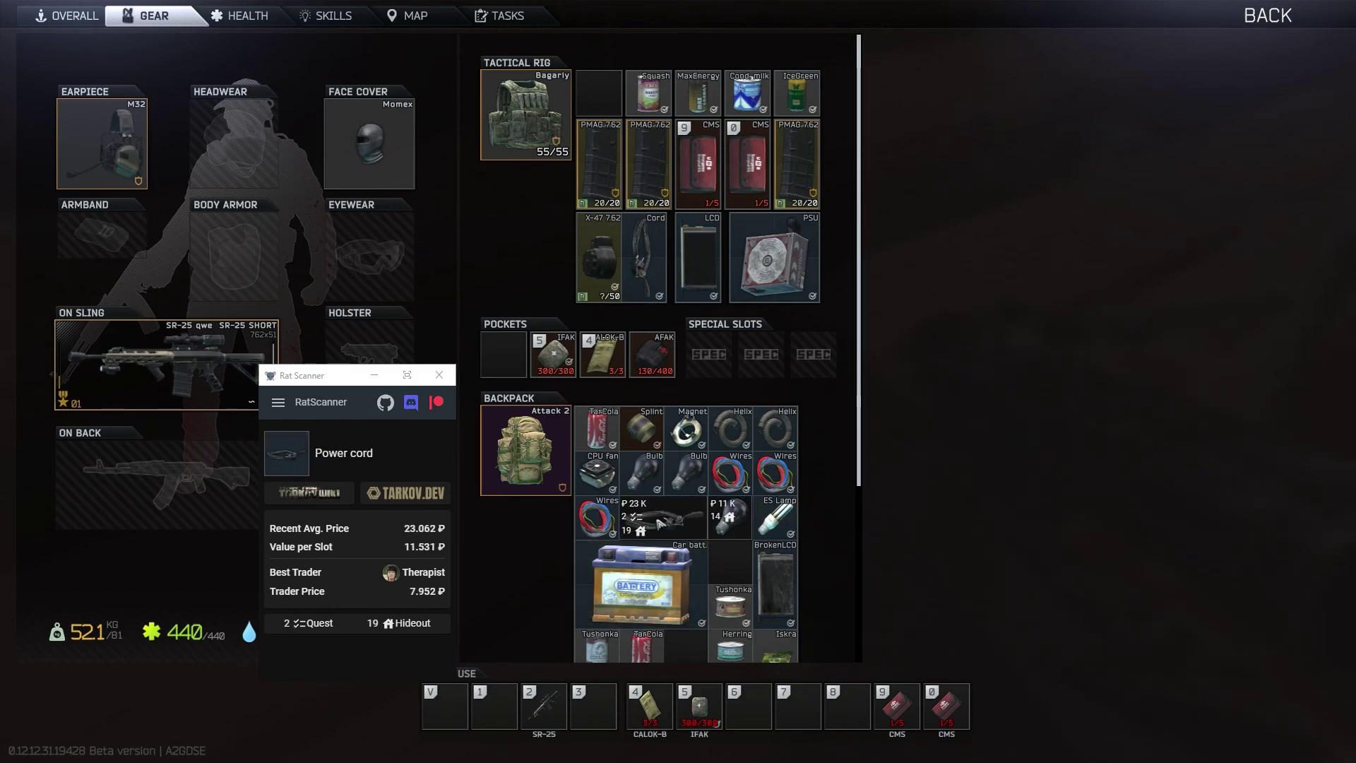
shift+click(597, 518)
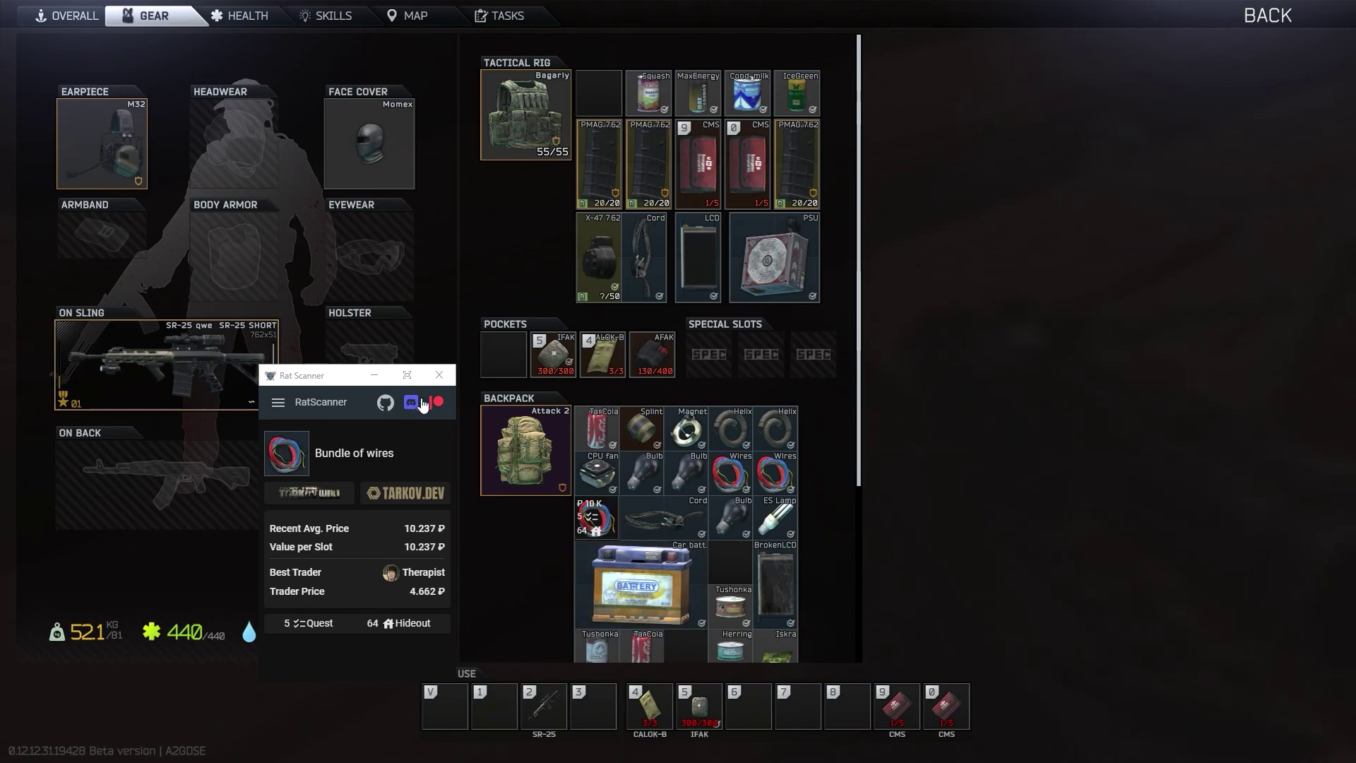
click(375, 376)
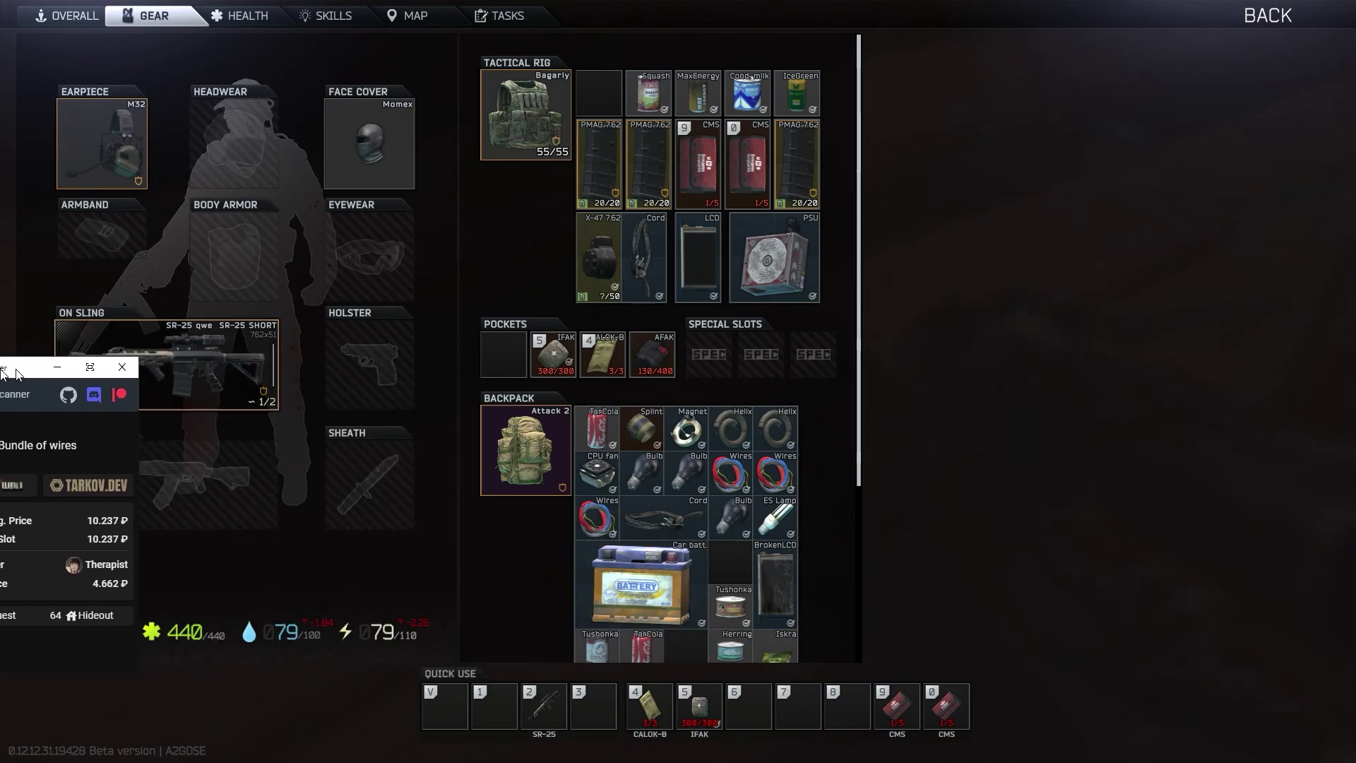
key(Tab)
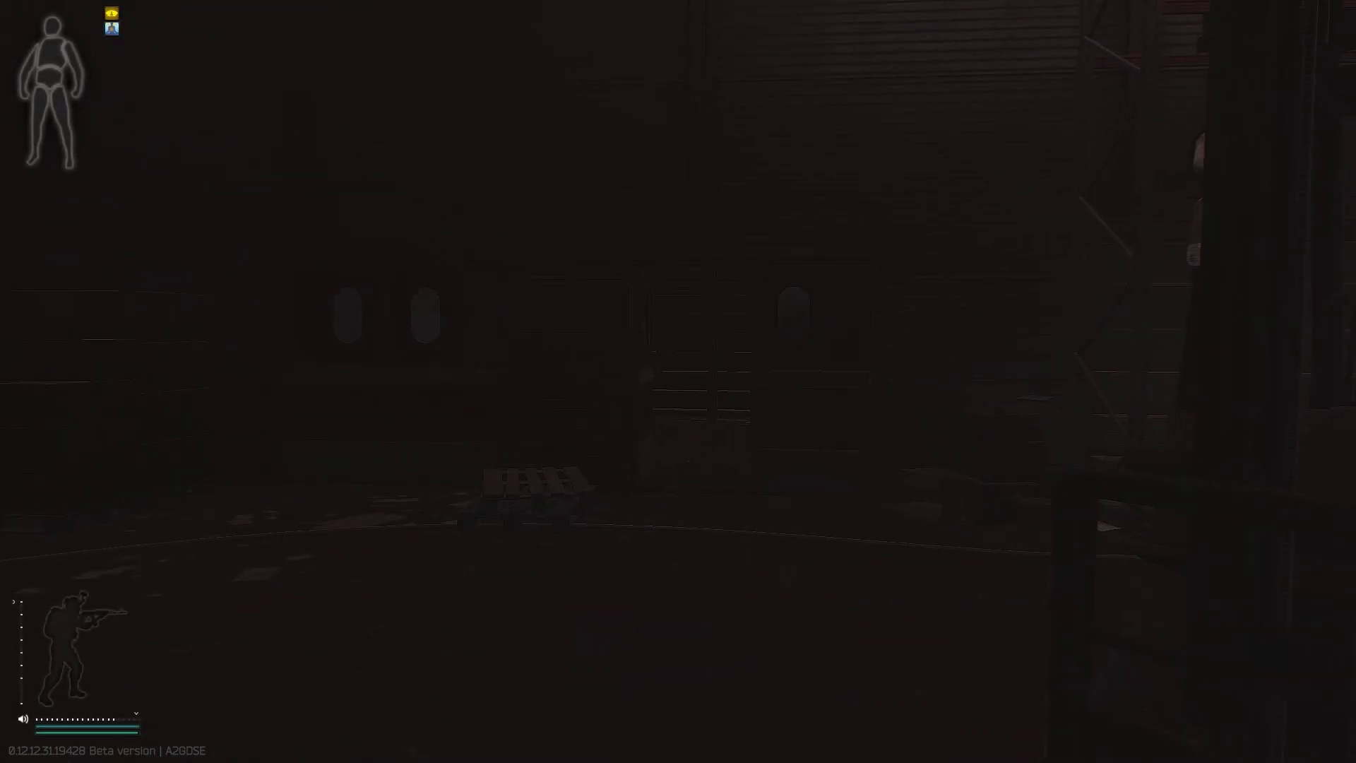
key(w)
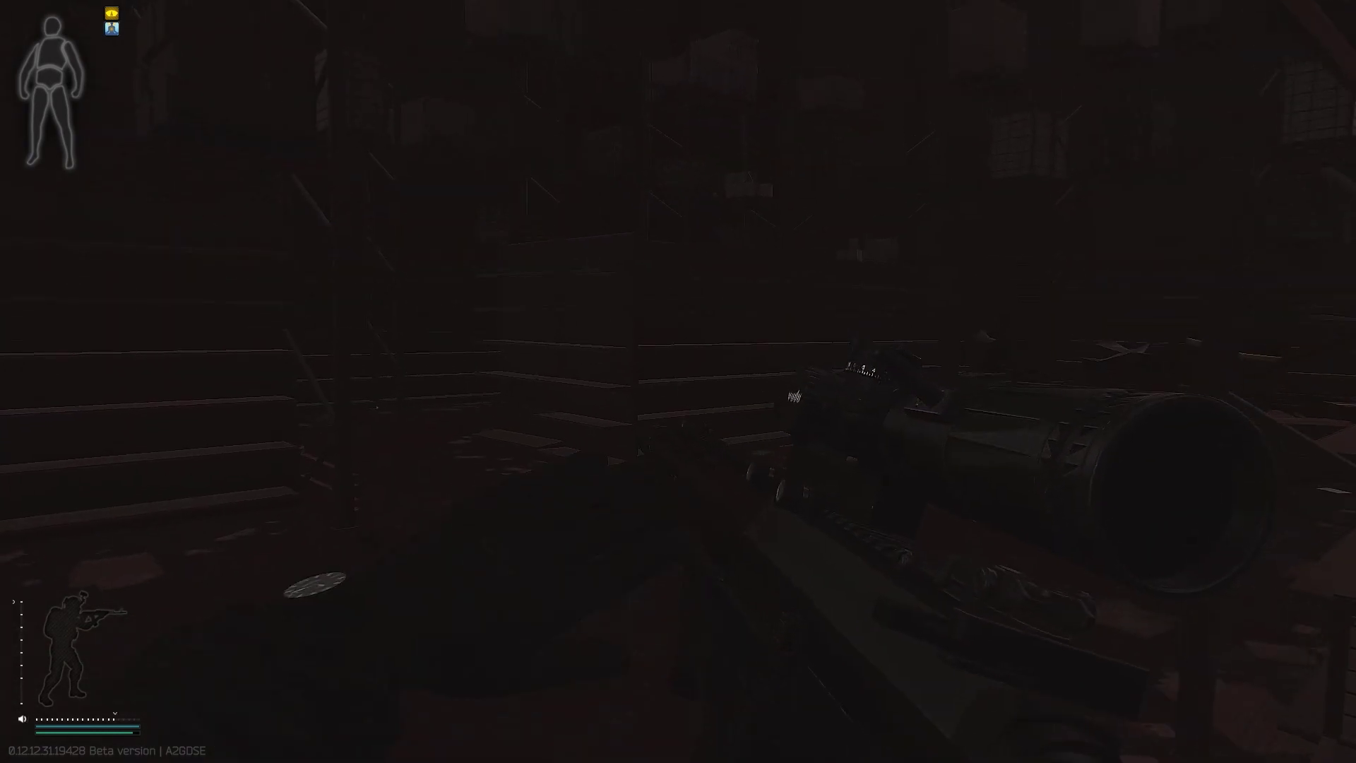
key(Tab)
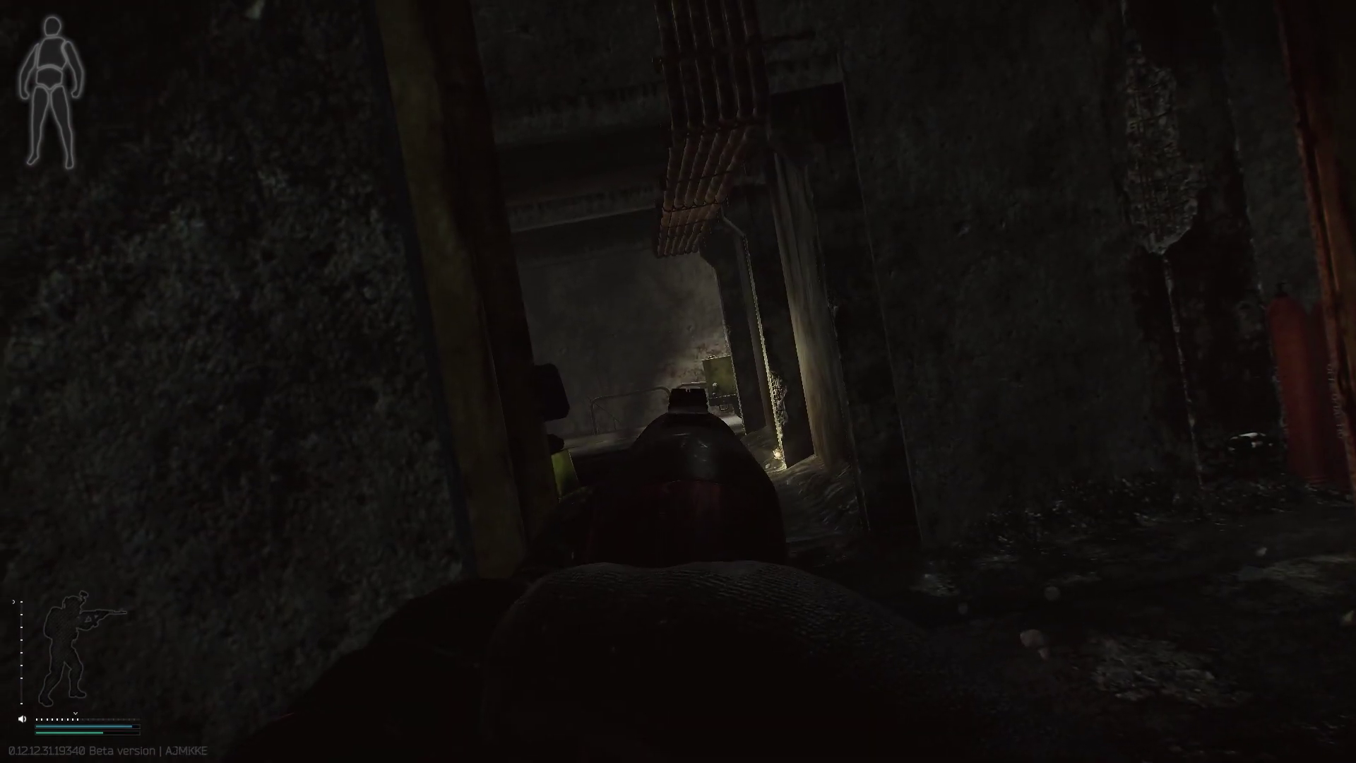
key(shift+w)
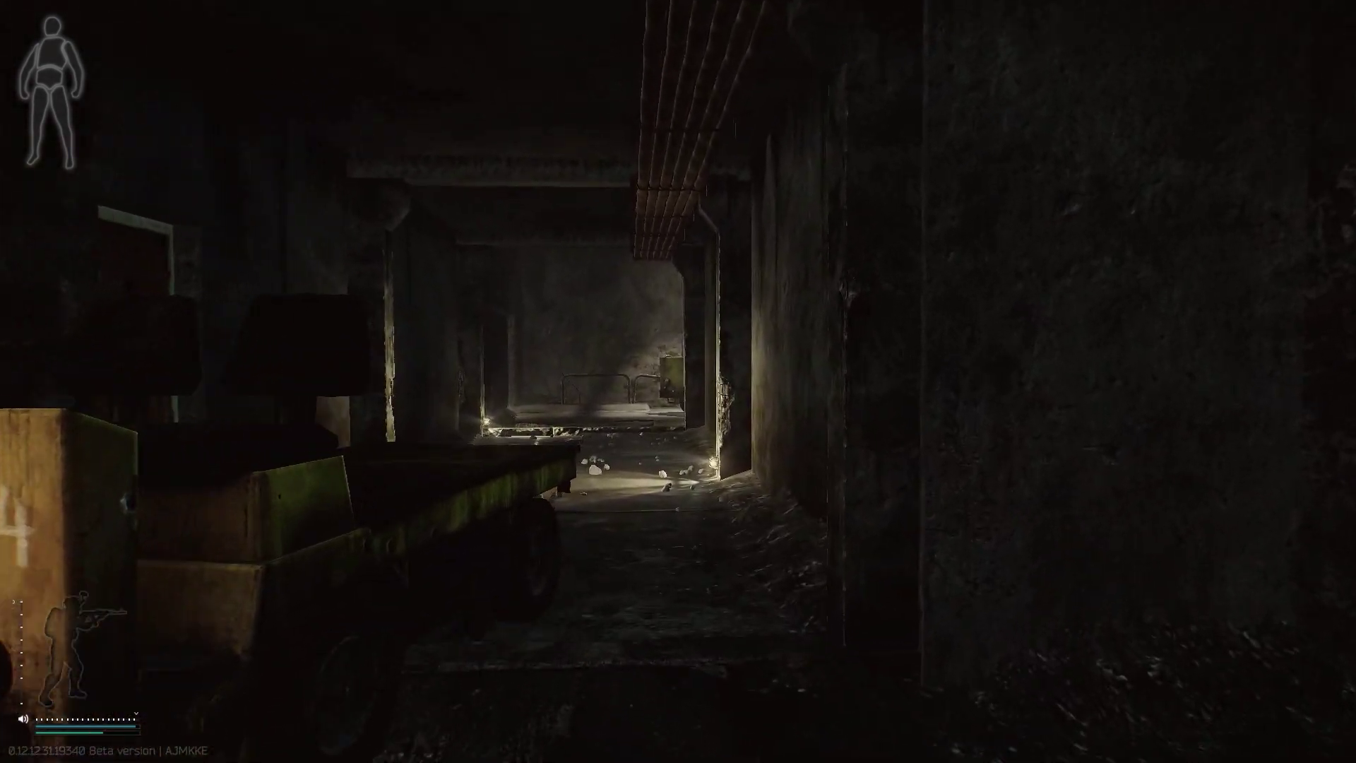
key(w)
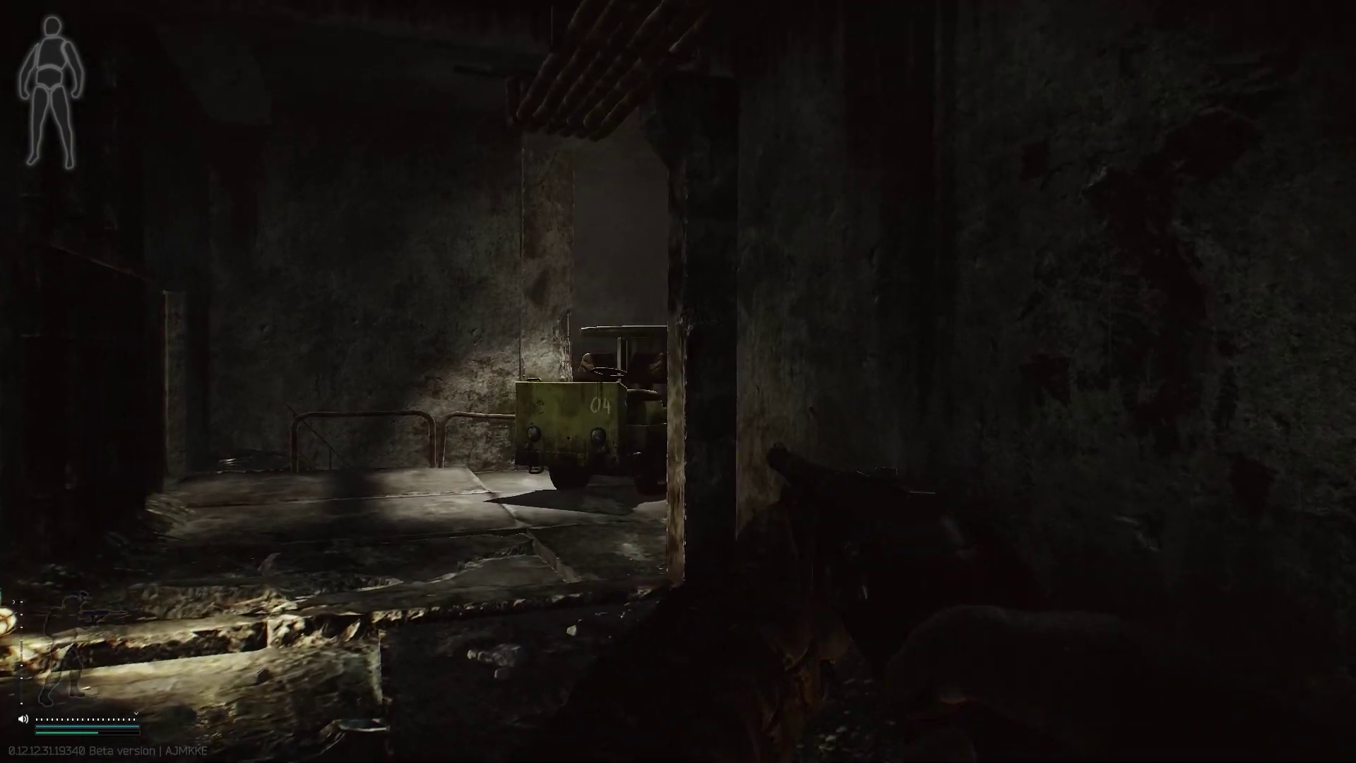
right_click(678, 381)
scroll(678, 381, down, 10)
key(q)
key(w)
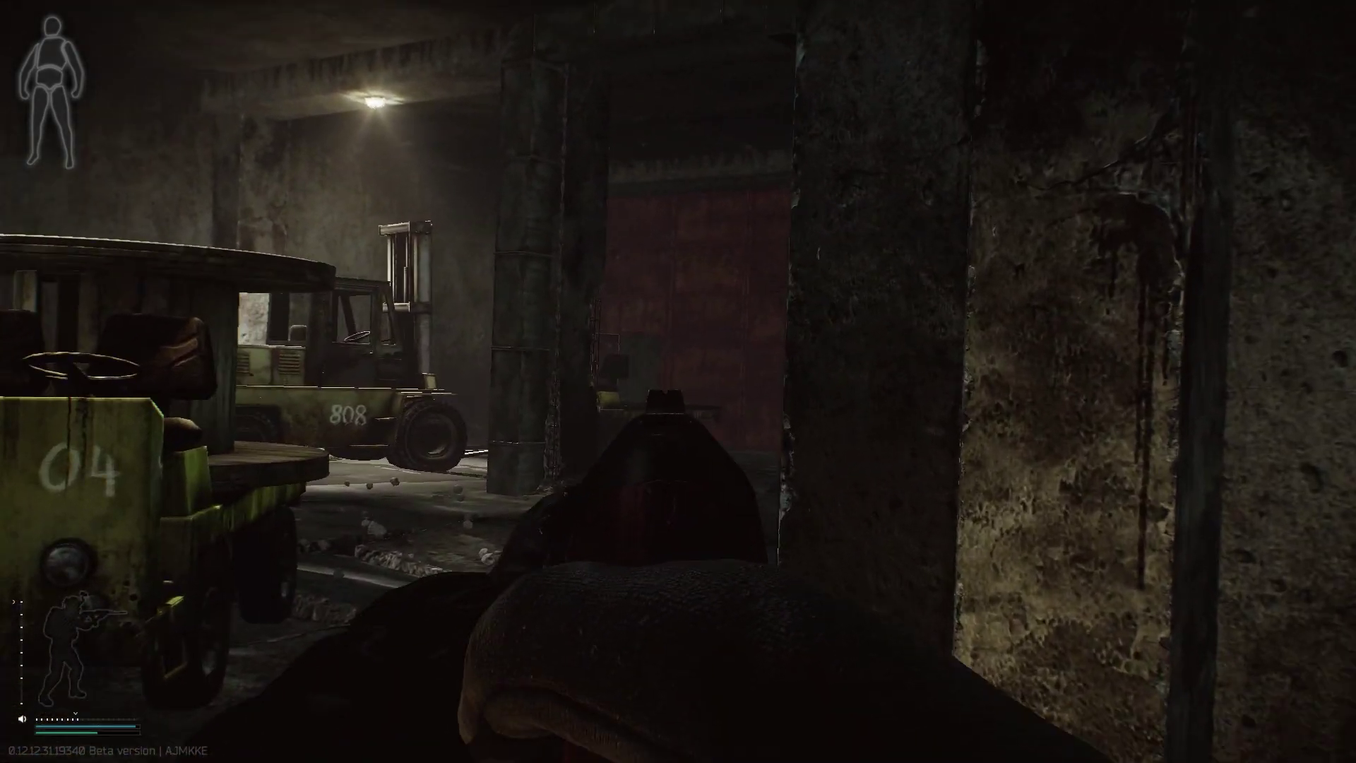
key(w)
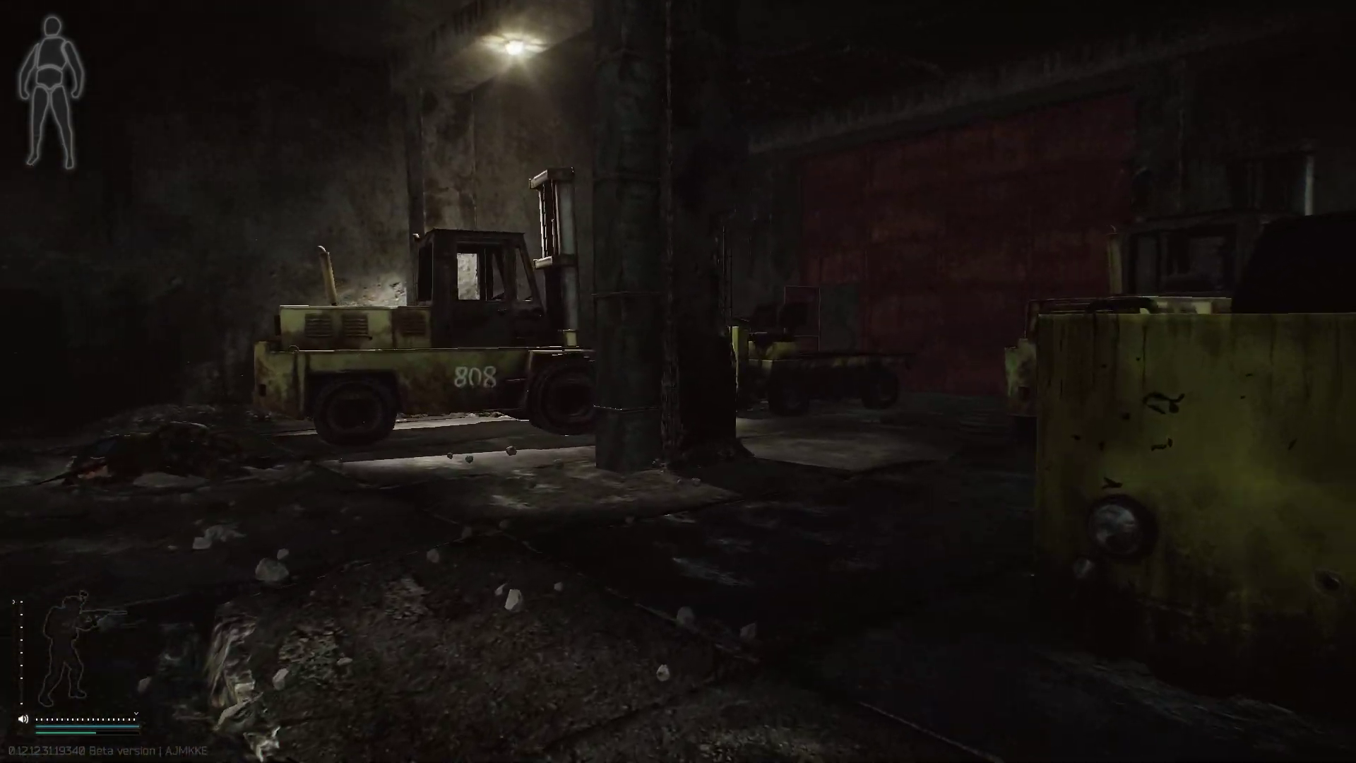
key(w)
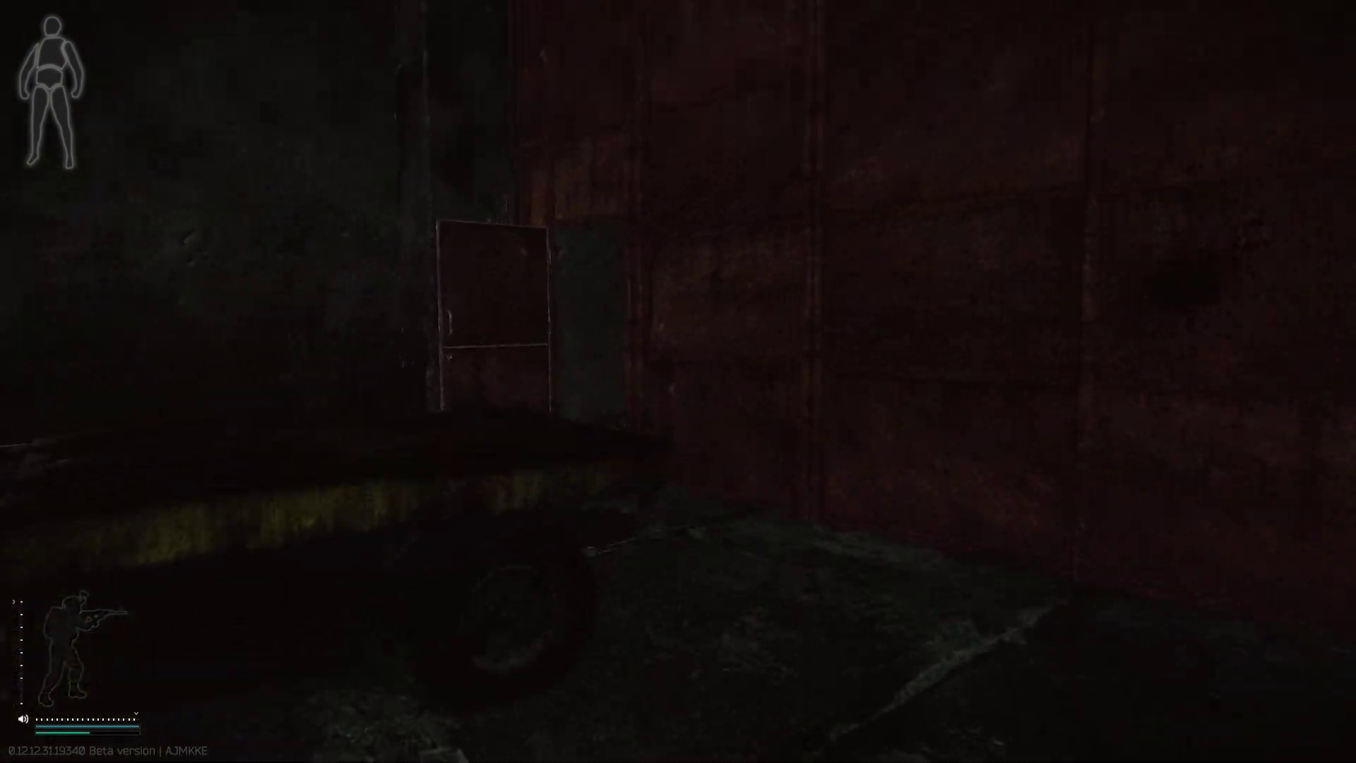
key(w)
click(679, 381)
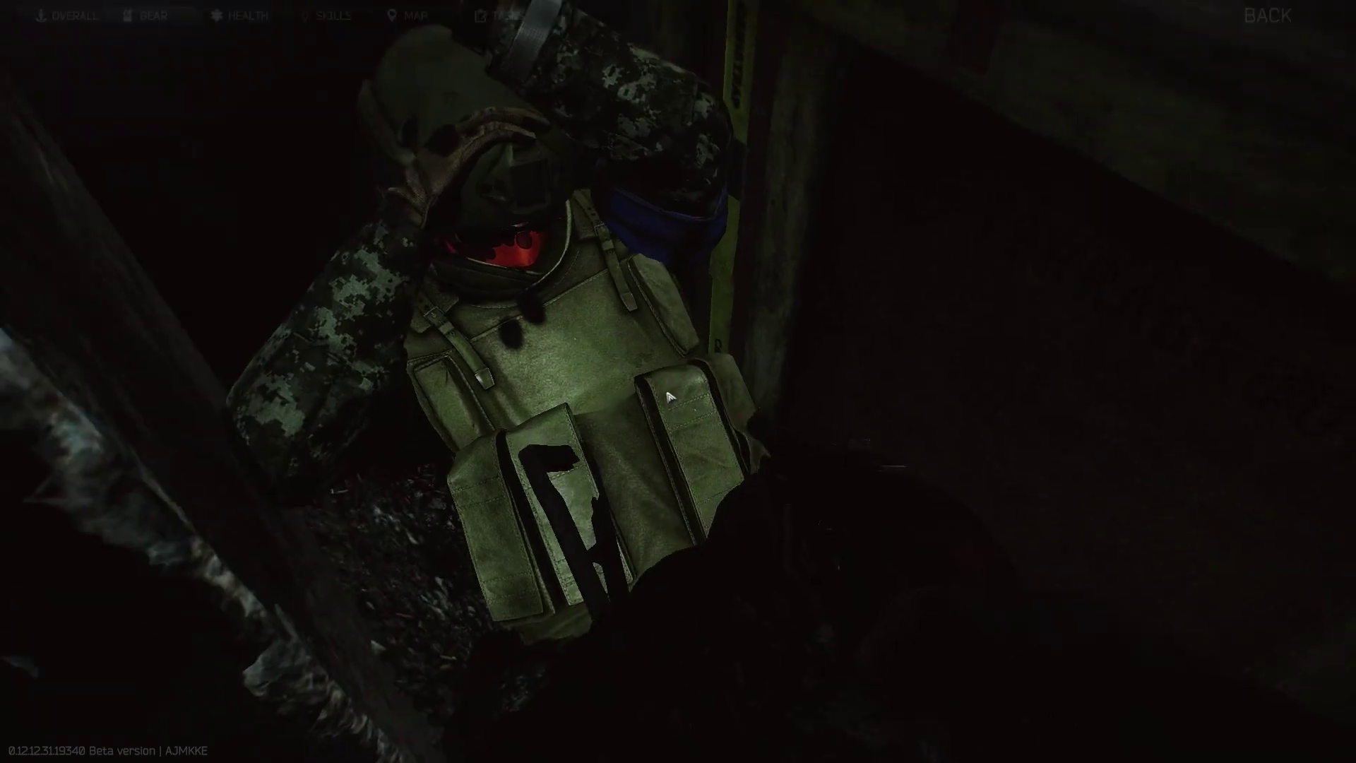
- Replace the shotgun with the dead body's UMP 45 and the THOR CRV body armor with its 6B5-16 tactical rig
key(f)
key(Delete)
alt+click(1007, 179)
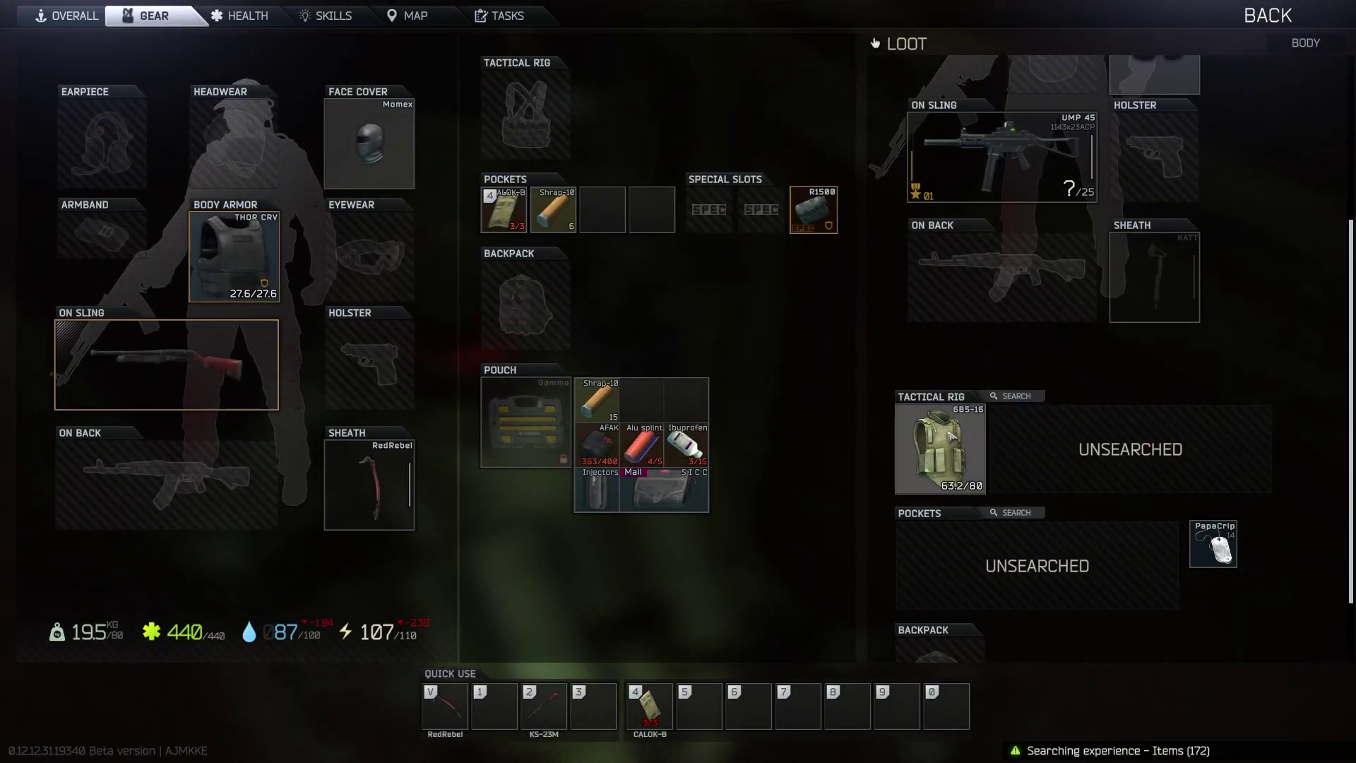
alt+click(1007, 180)
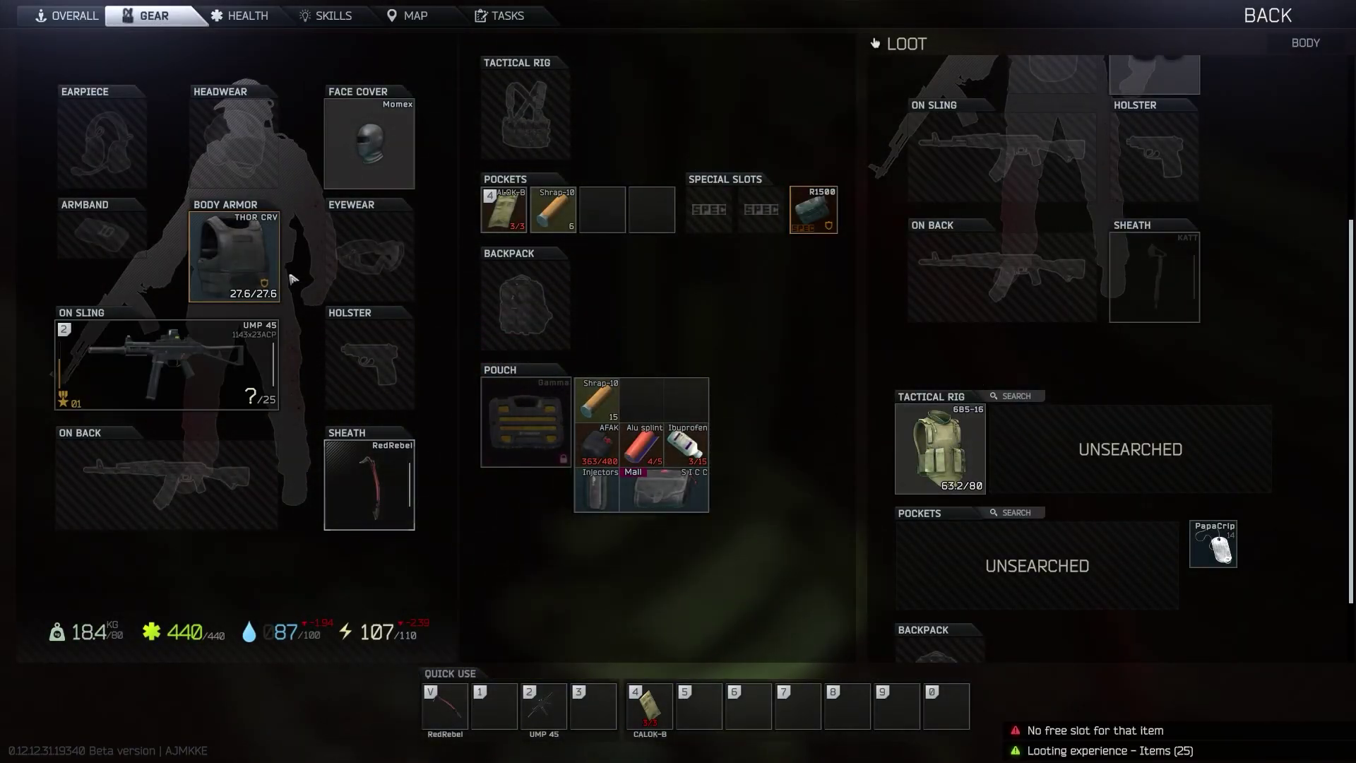
key(Delete)
alt+click(940, 449)
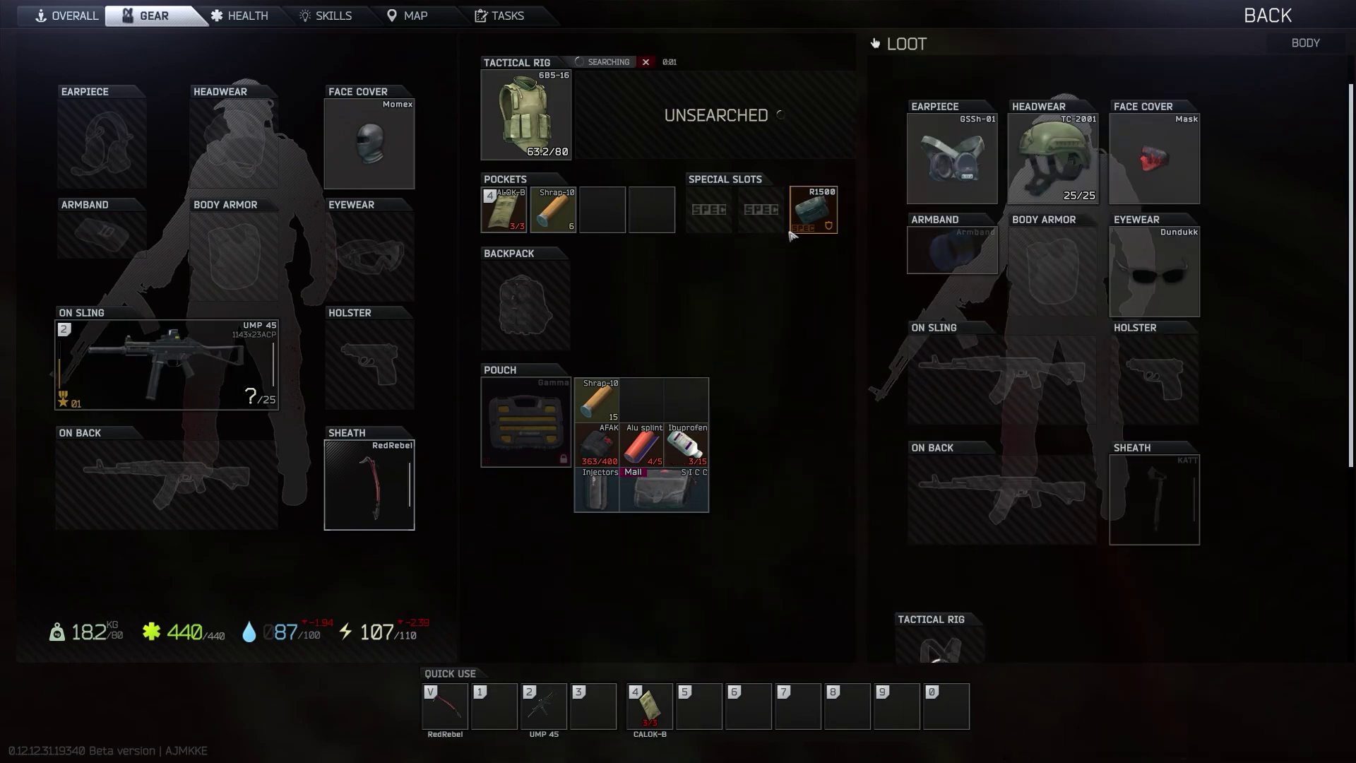
- Inspect the equipped UMP 45 and discard its mounted sight
double_click(218, 360)
key(Delete)
key(Escape)
scroll(1130, 500, down, 5)
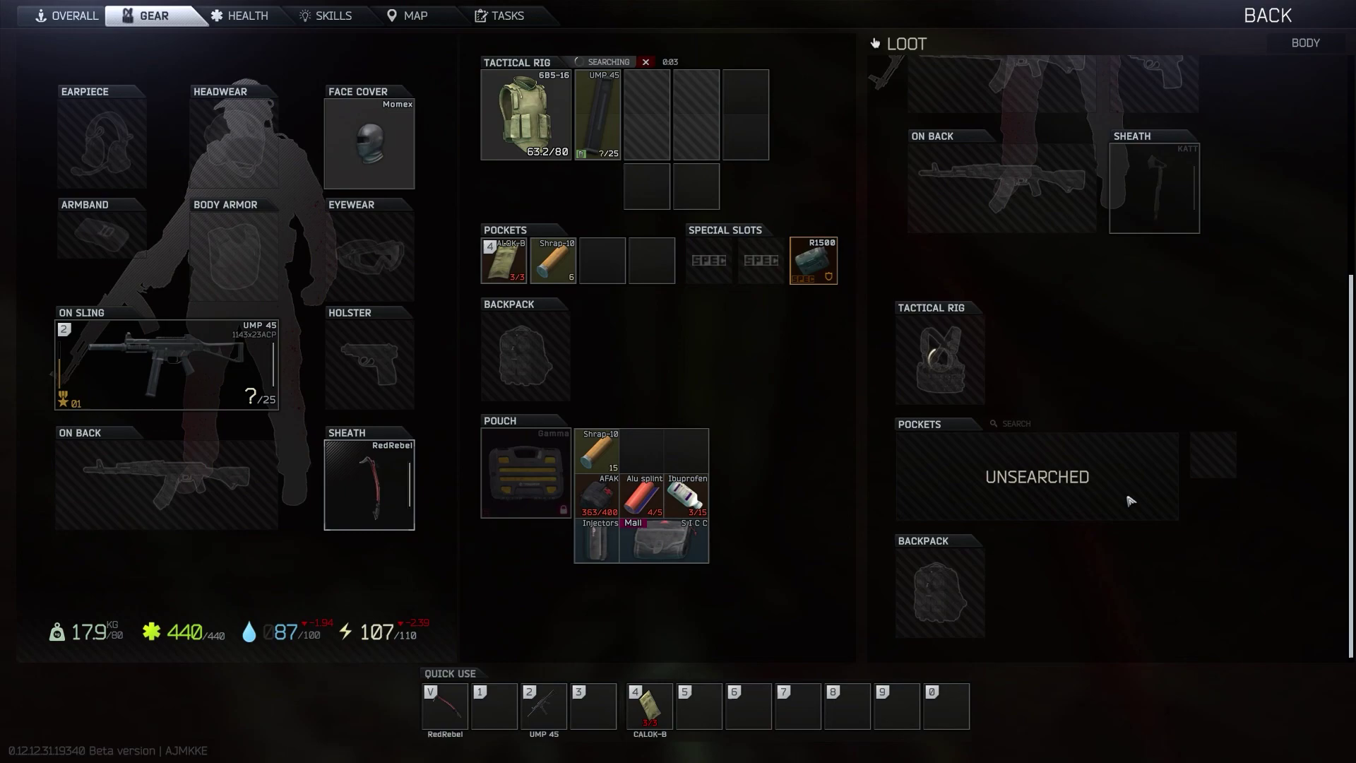
- Leave the loot view, draw the UMP 45 and toggle its fire mode
key(Tab)
key(2)
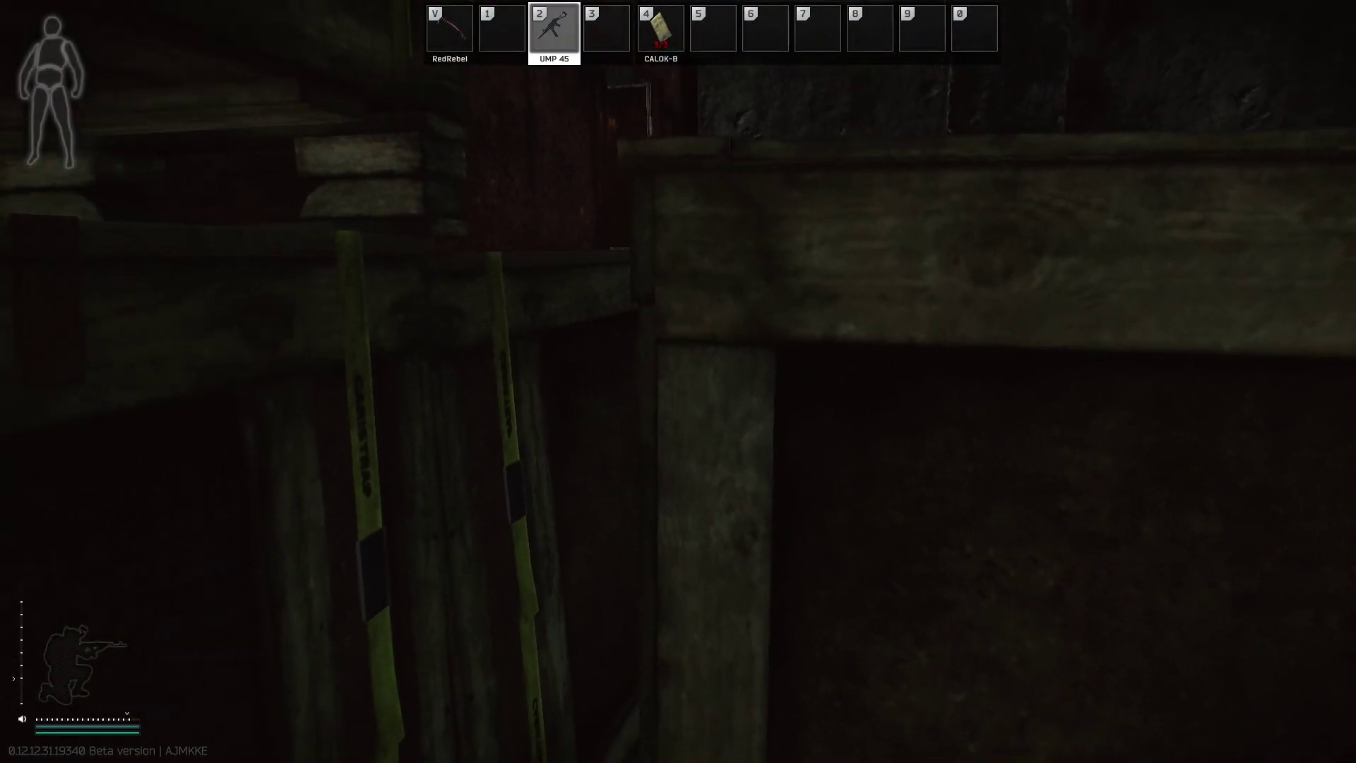
key(Tab)
key(Tab)
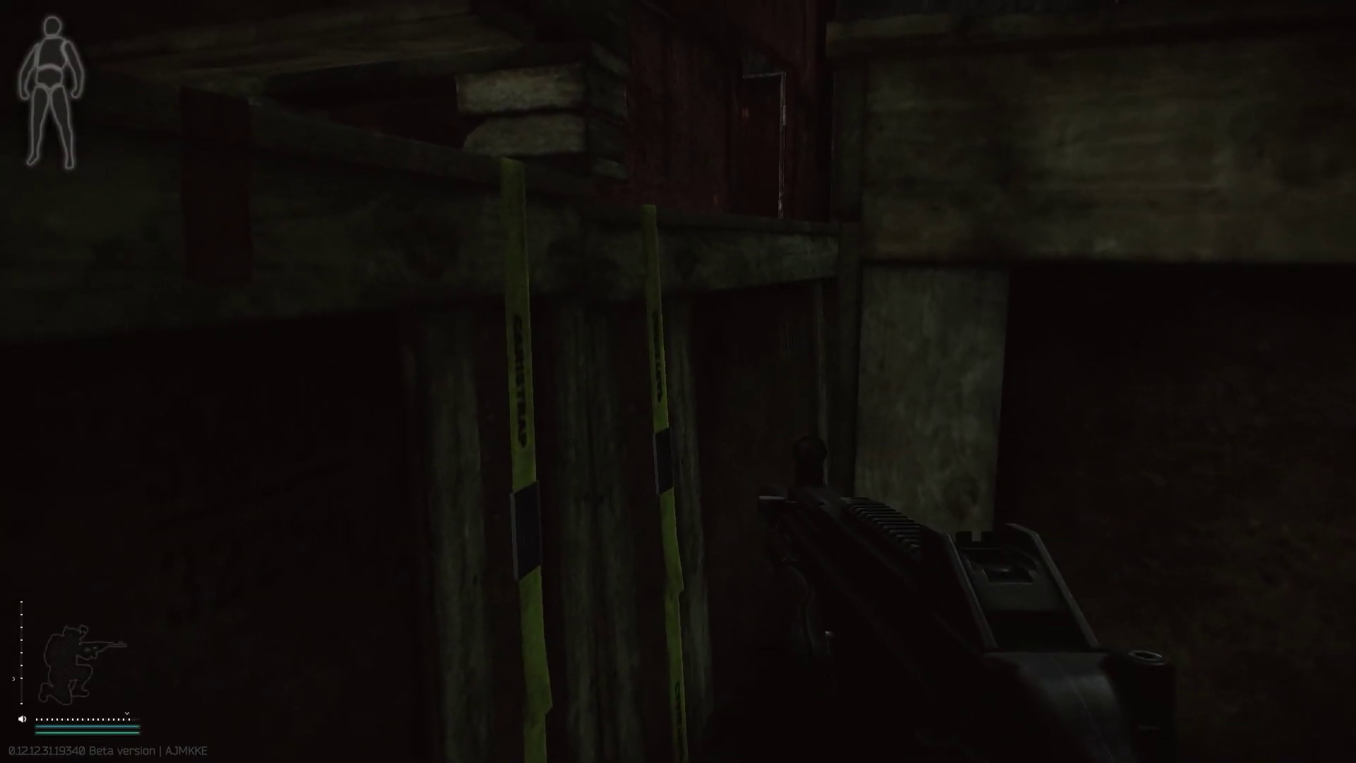
key(b)
key(b)
- Inspect the UMP 45 in the inventory and move its UMP OEM suppressor into the pouch
key(Tab)
double_click(190, 353)
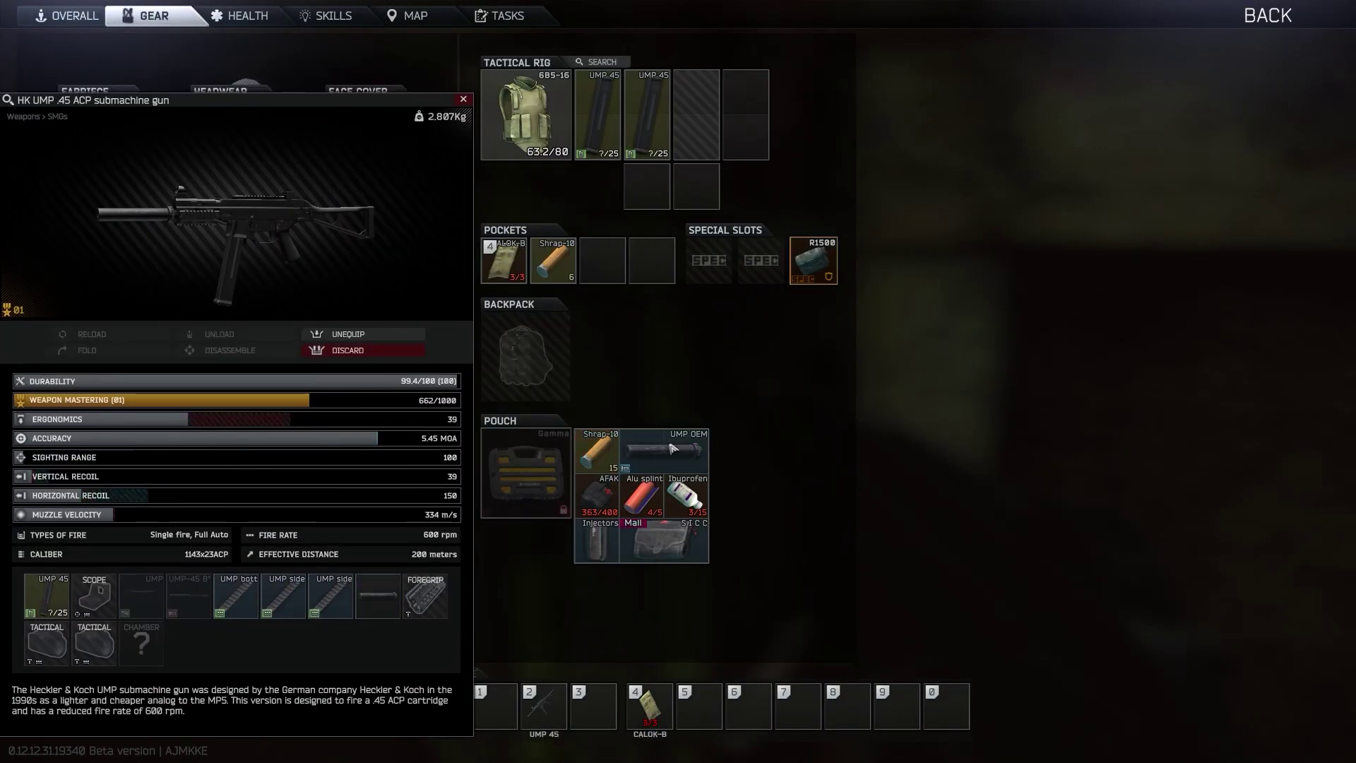
- Close the UMP 45's inspection view, swap its magazine with one from the tactical rig and leave the inventory
key(Escape)
drag(673, 448, 253, 348)
click(267, 387)
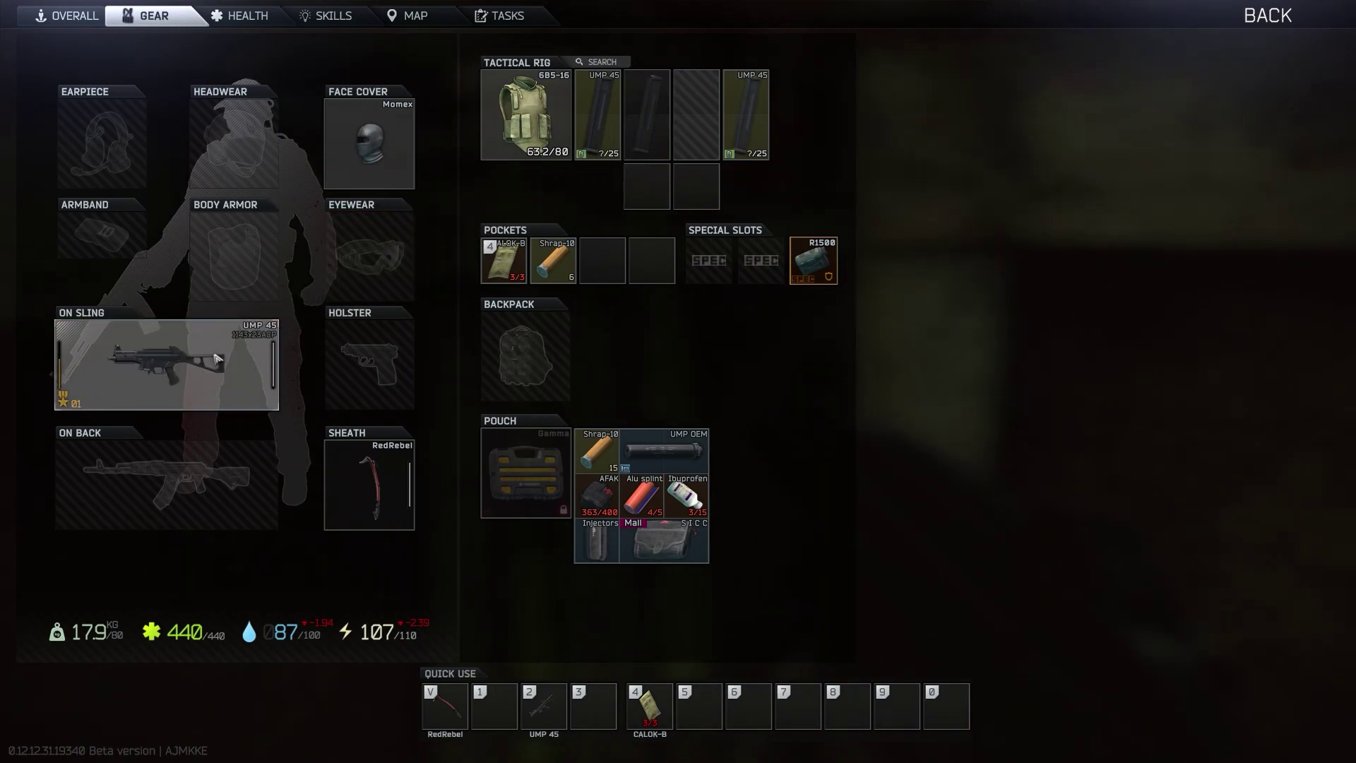
key(Tab)
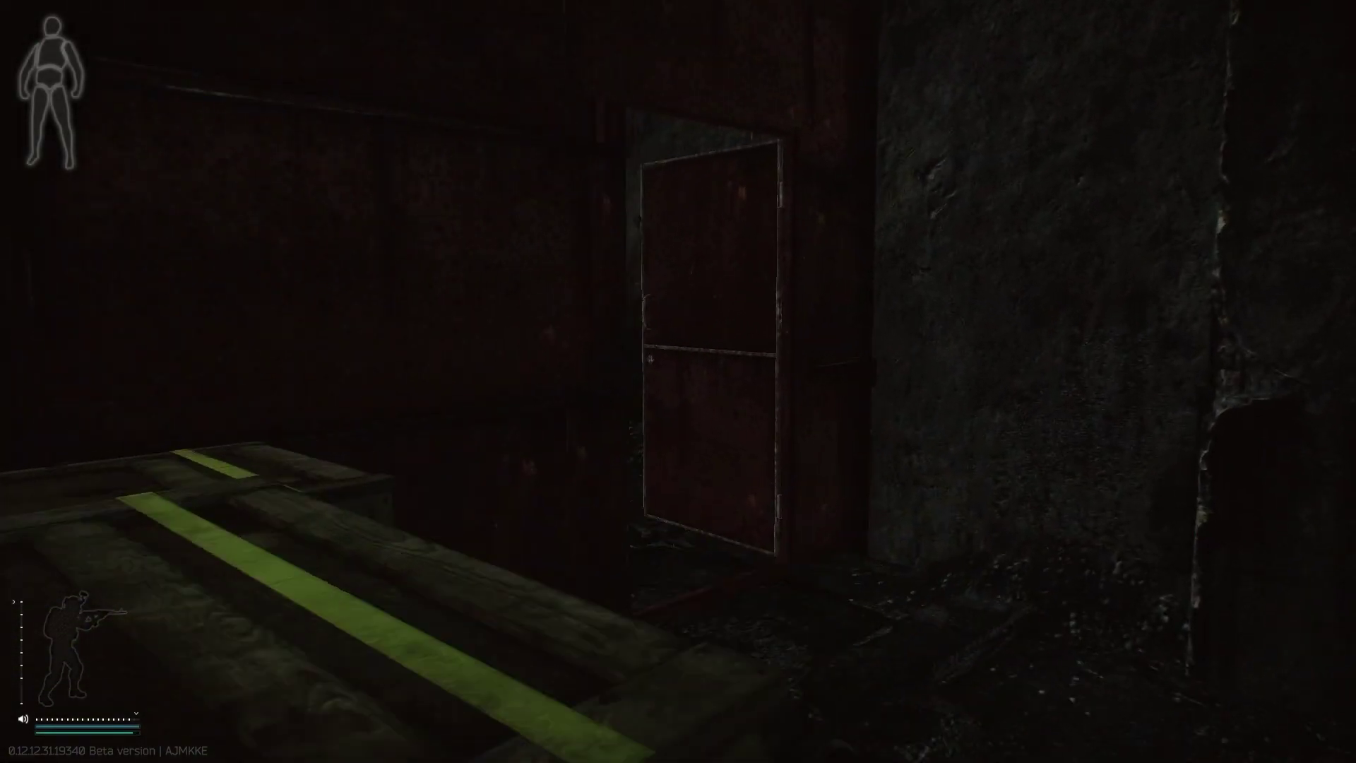
- Fight the enemies around the yellow vehicles with the UMP 45, aiming down its sights, crouching behind cover and reloading
right_click(679, 381)
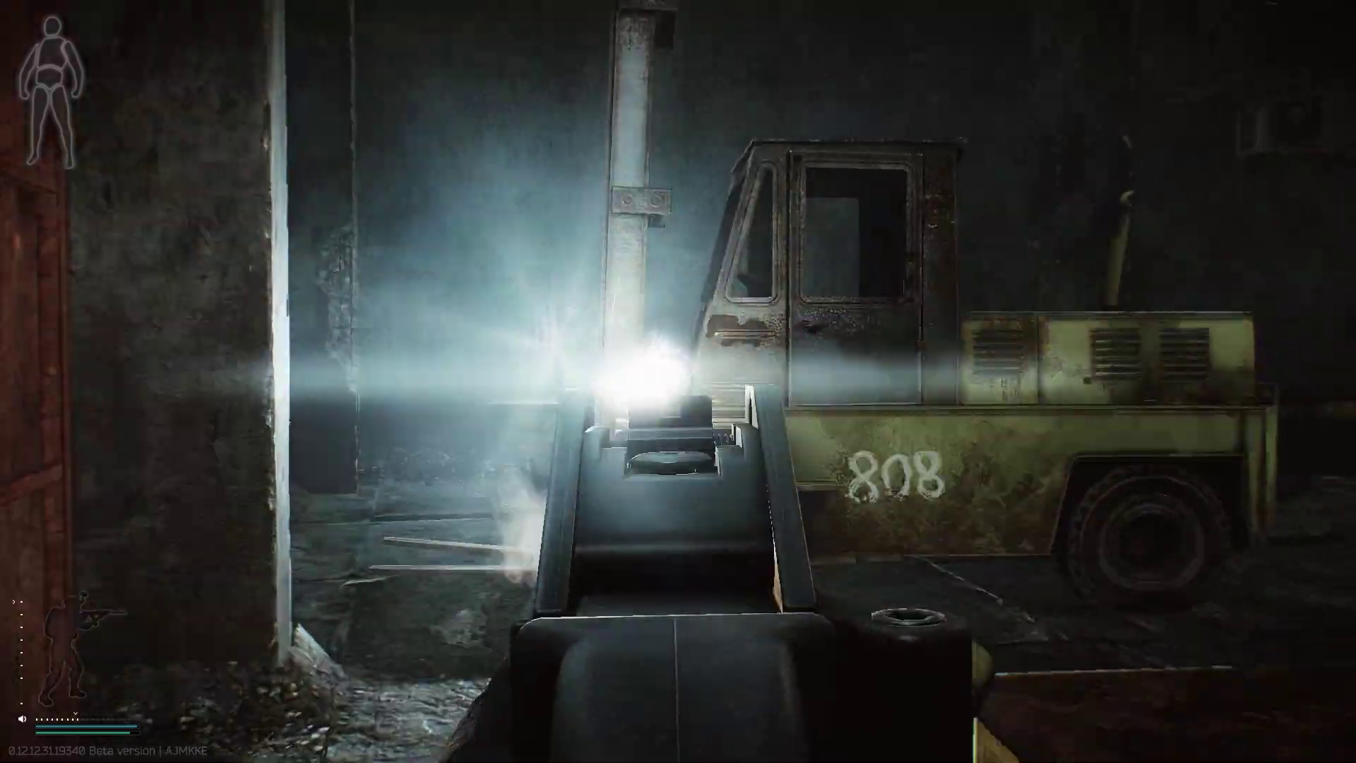
key(shift+w)
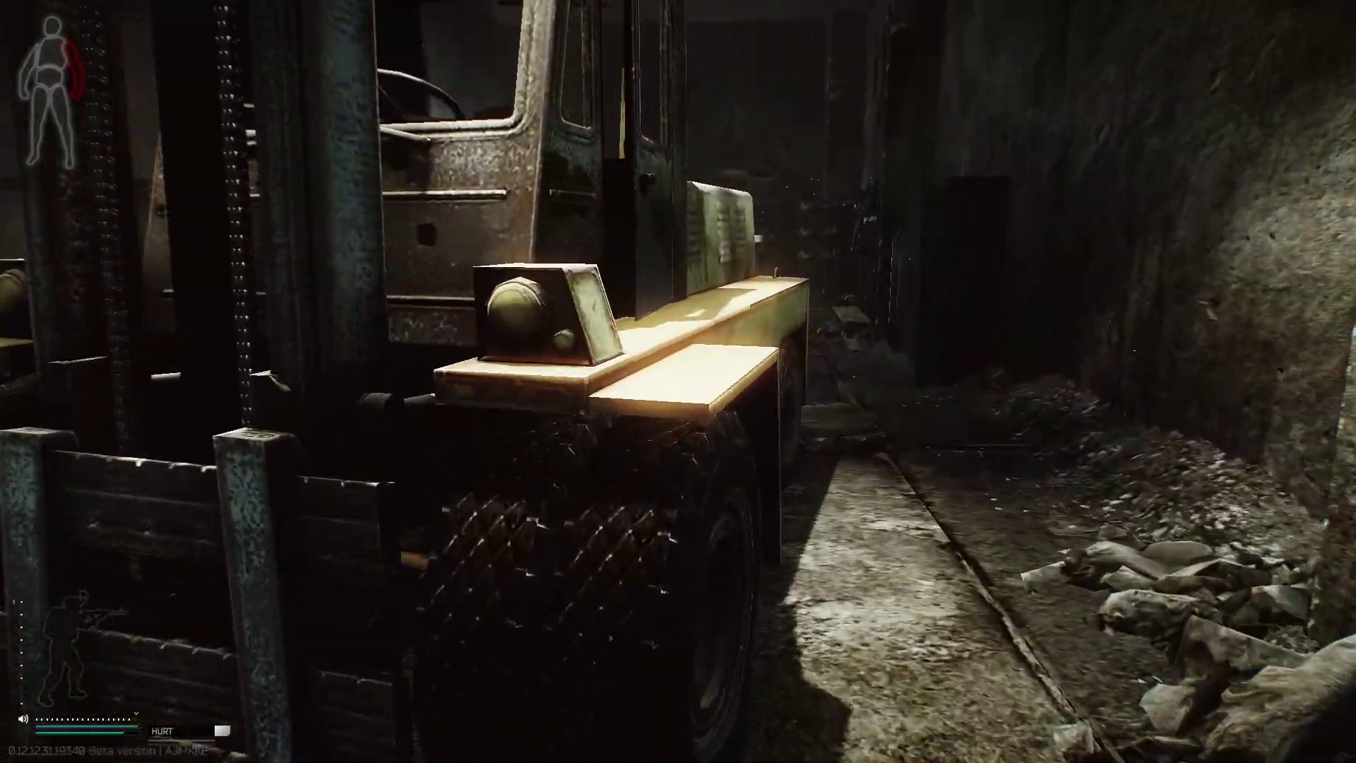
key(c)
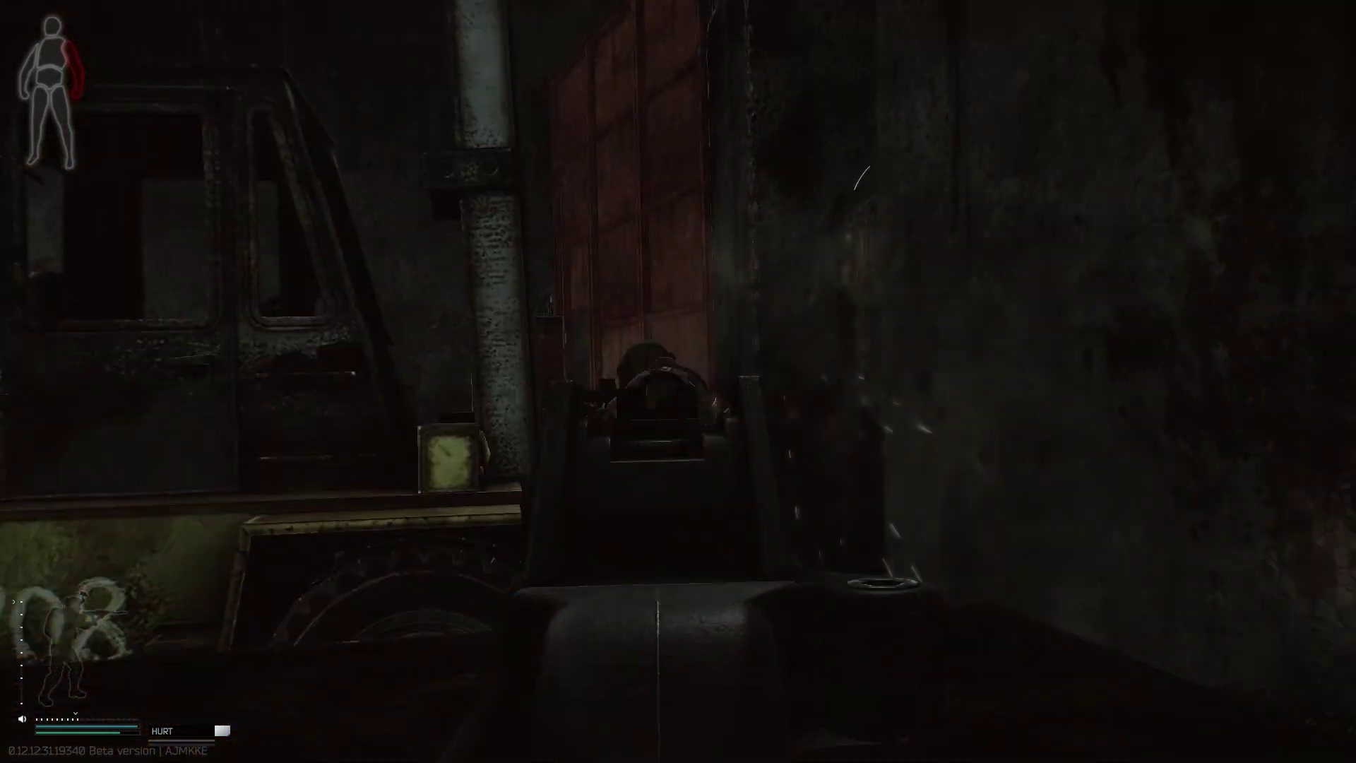
key(r)
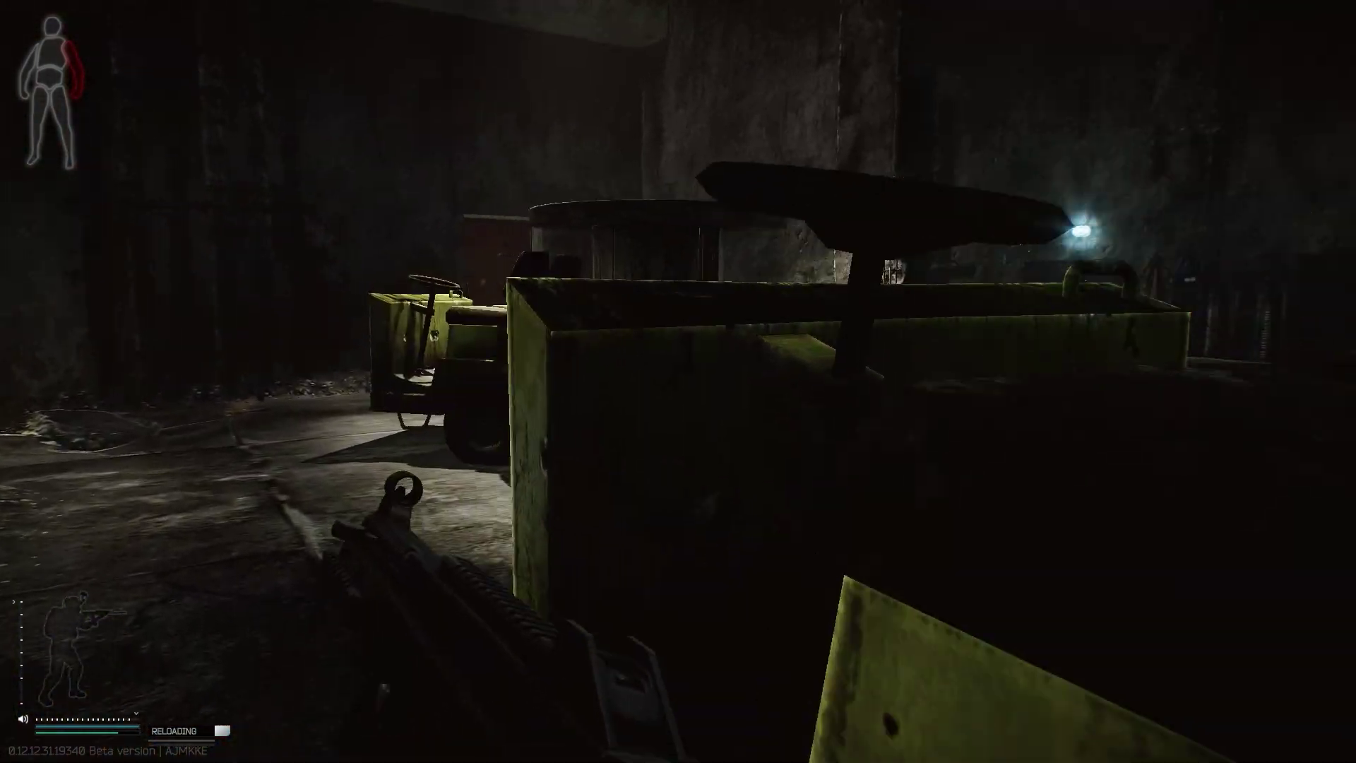
key(c)
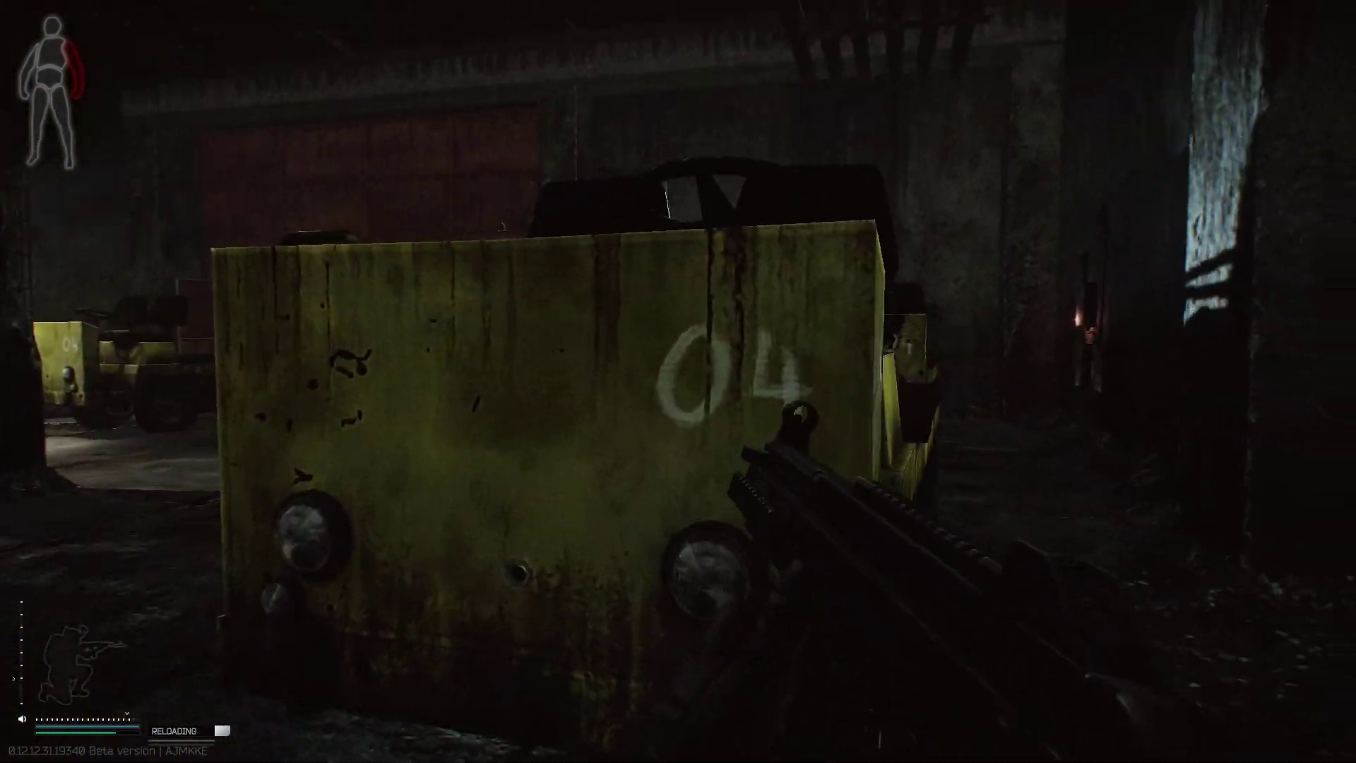
key(a)
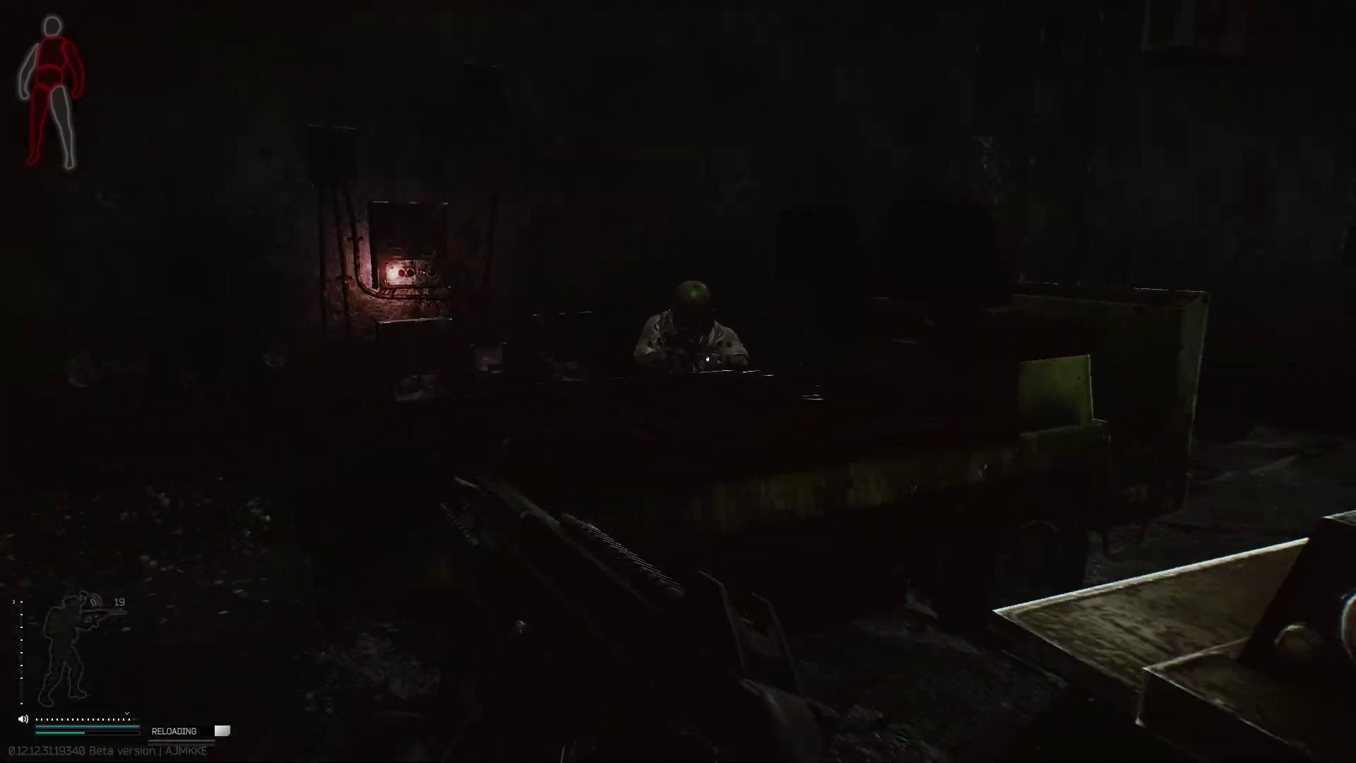
- Walk past the yellow vehicles to the dead body, open its loot and search its pockets
key(w)
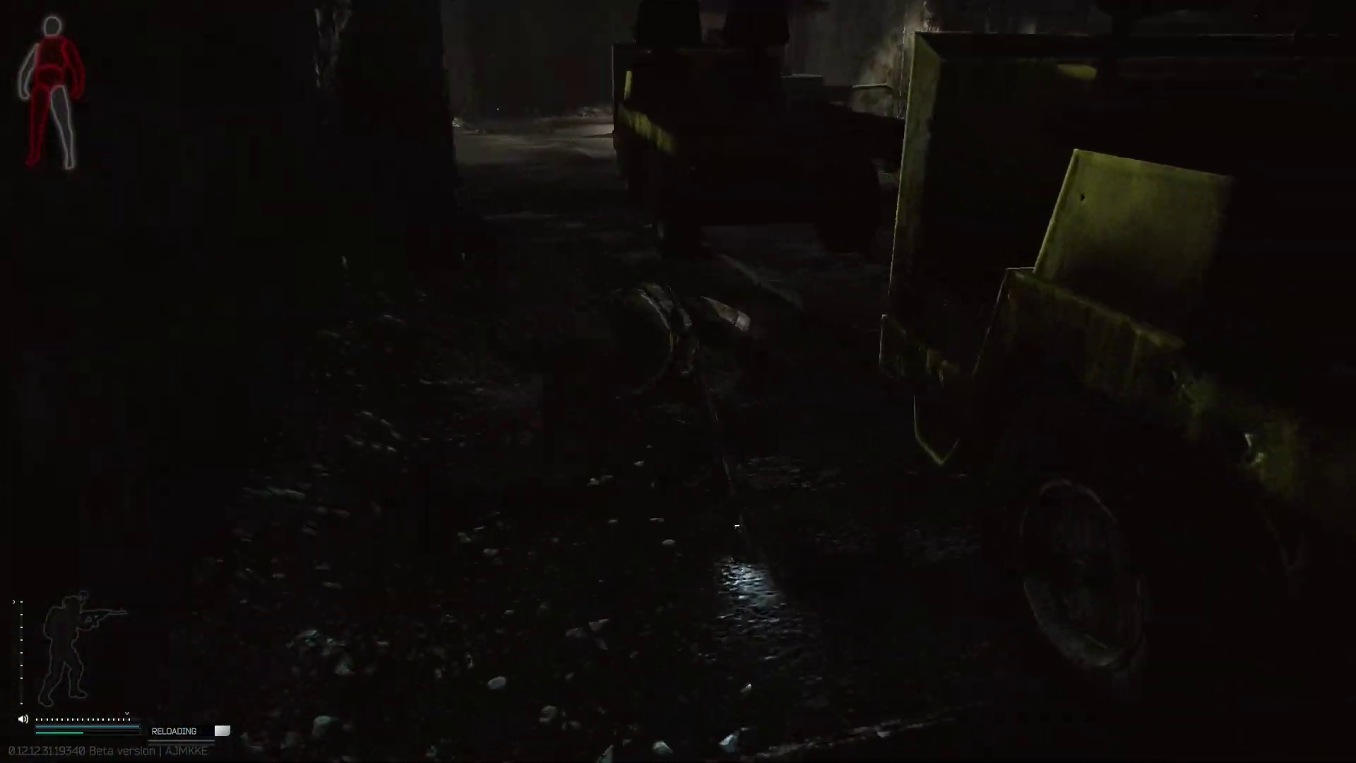
key(w)
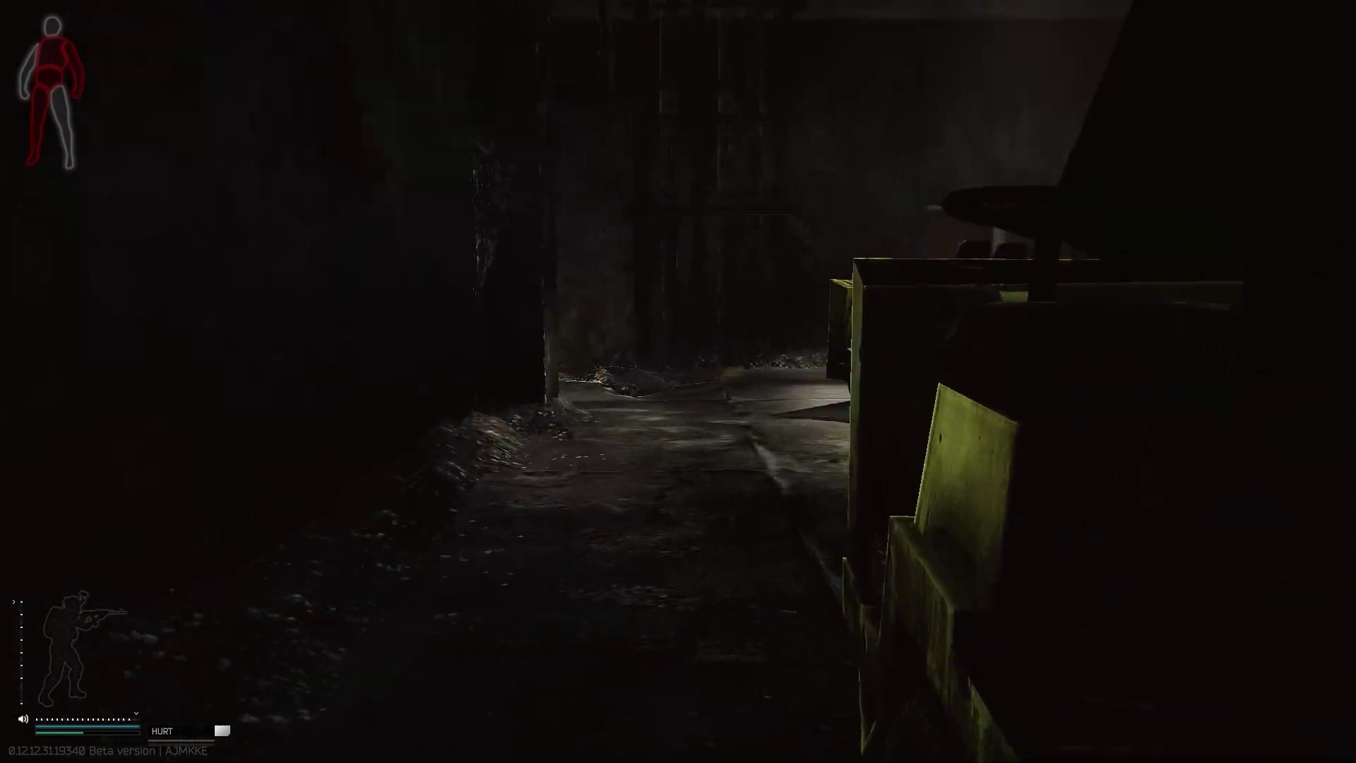
key(w)
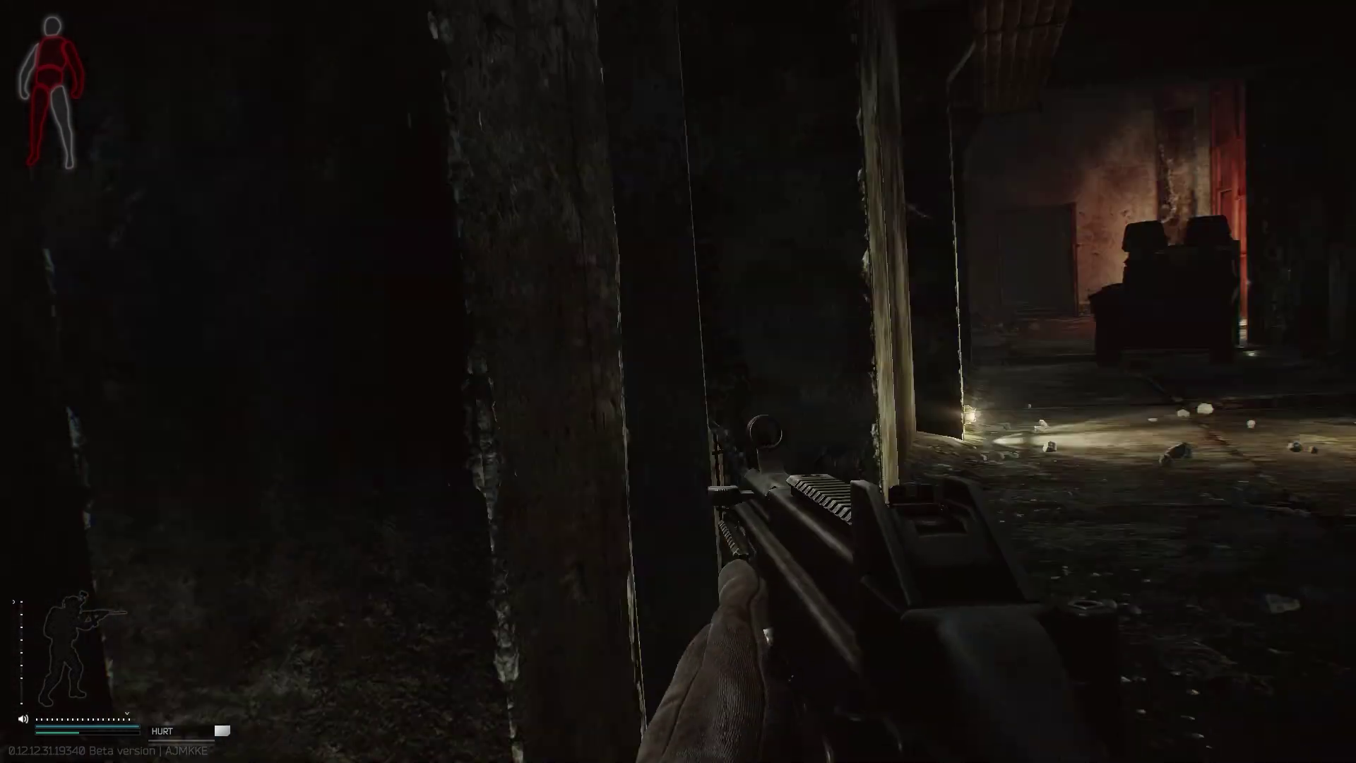
key(w)
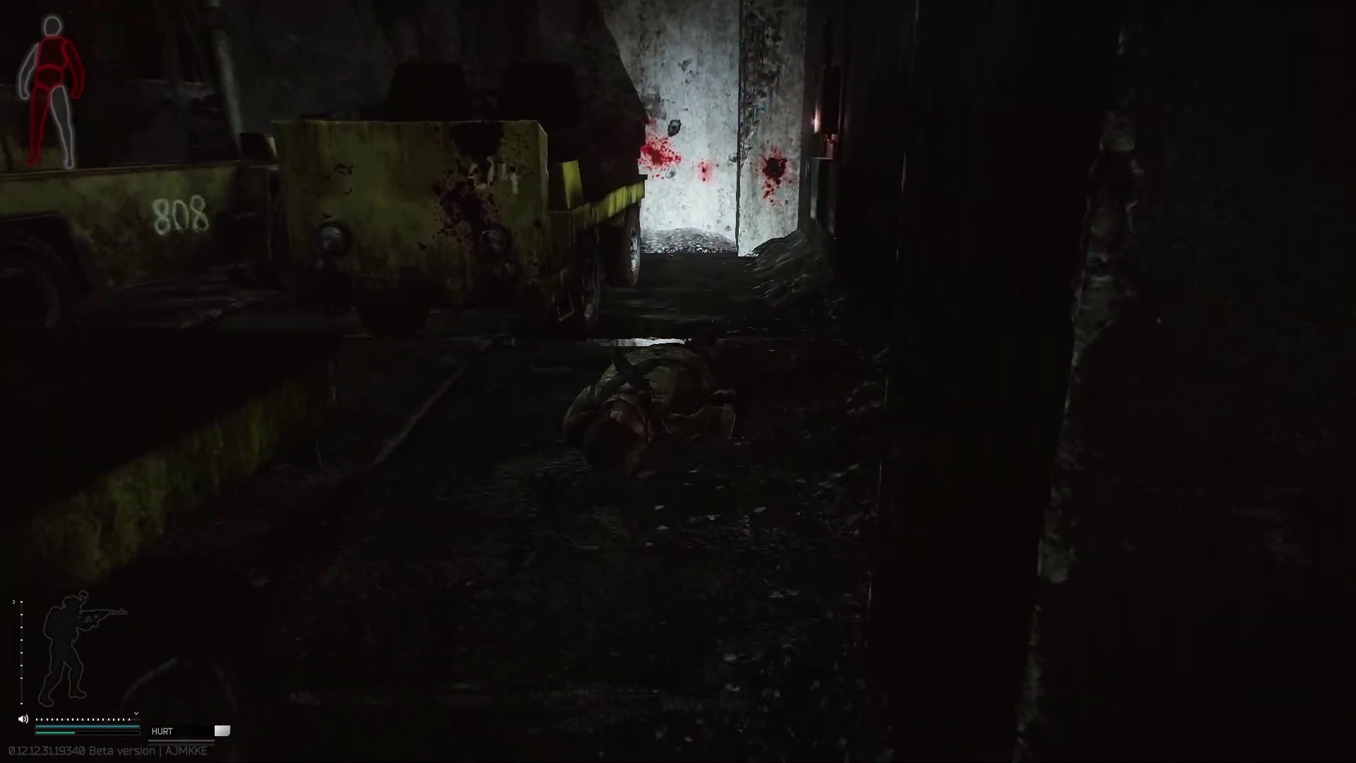
key(f)
click(1174, 461)
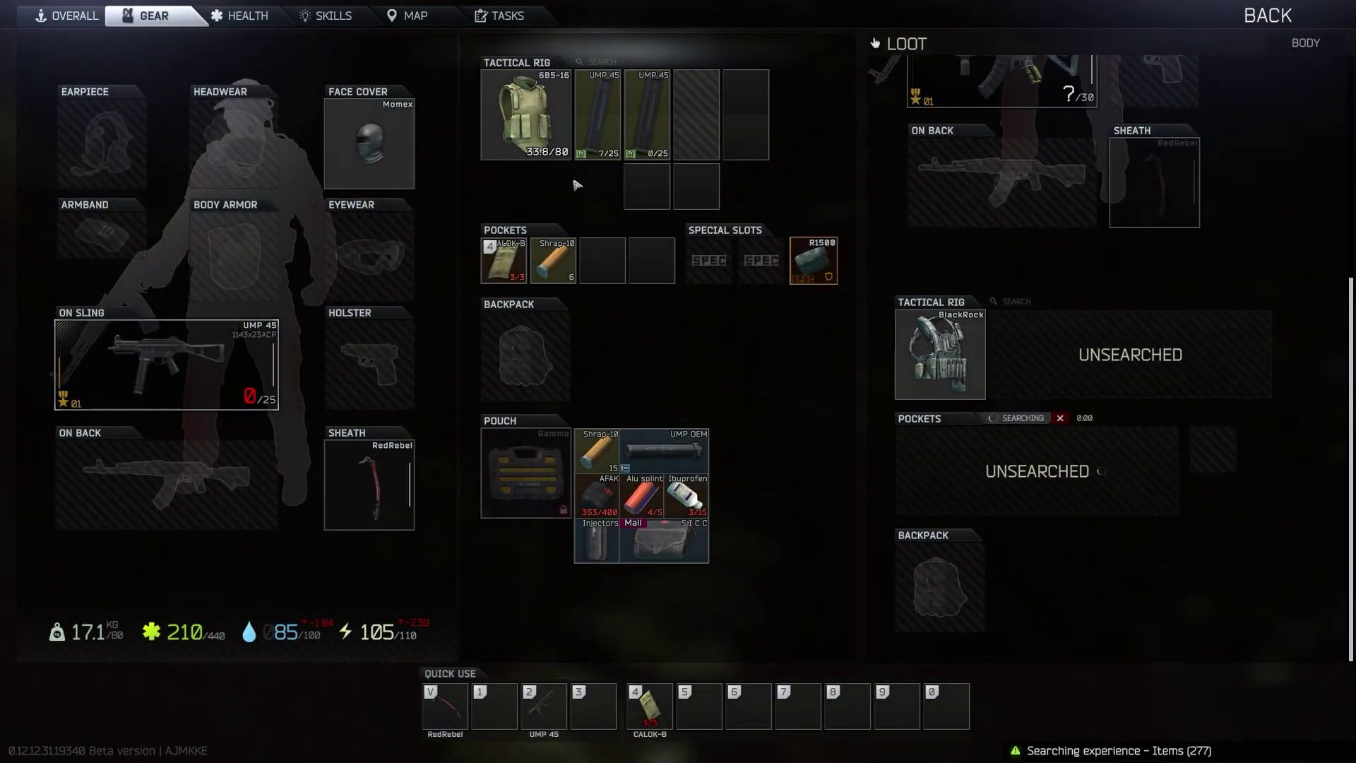
- Clear a UMP 45 magazine from the tactical rig, move the UMP 45 to the back slot and equip the body's Mk47
drag(537, 133, 602, 144)
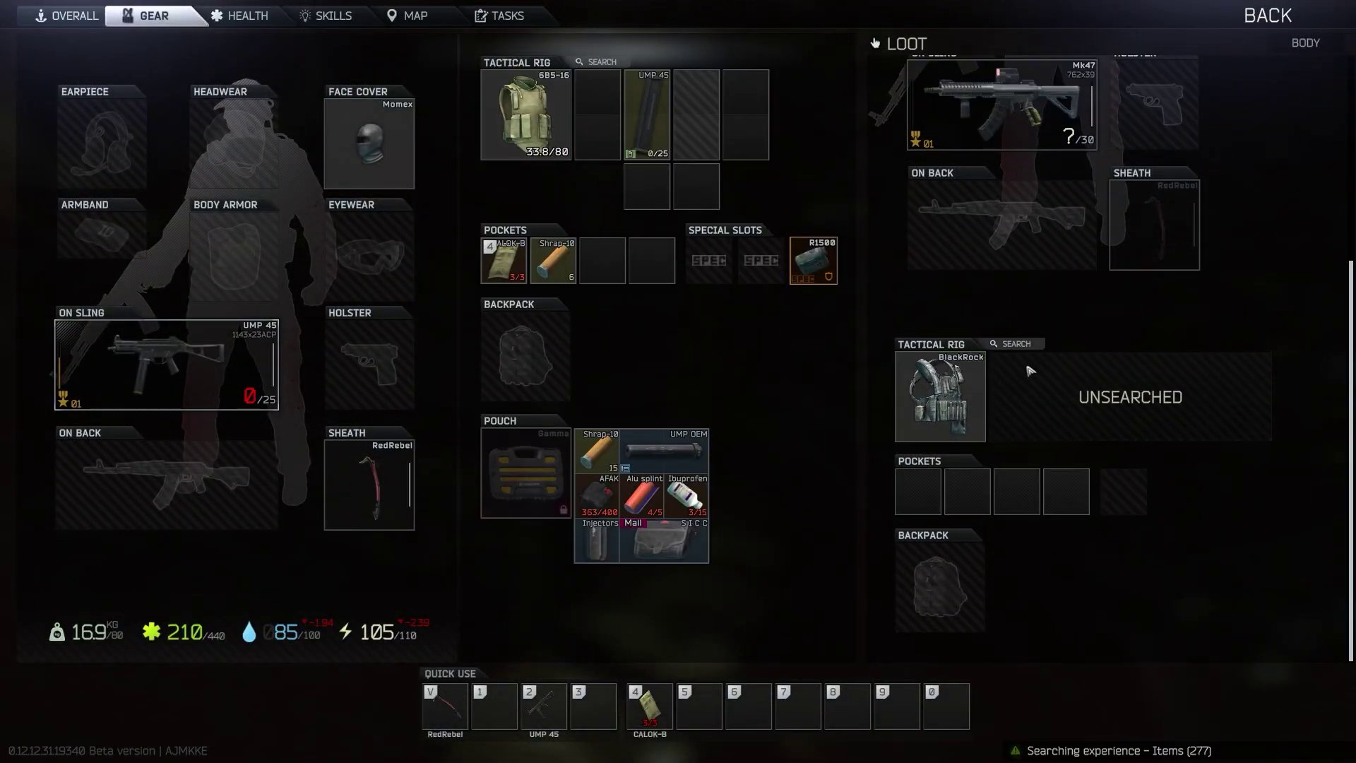
drag(166, 364, 168, 484)
scroll(1057, 263, up, 3)
ctrl+click(1058, 263)
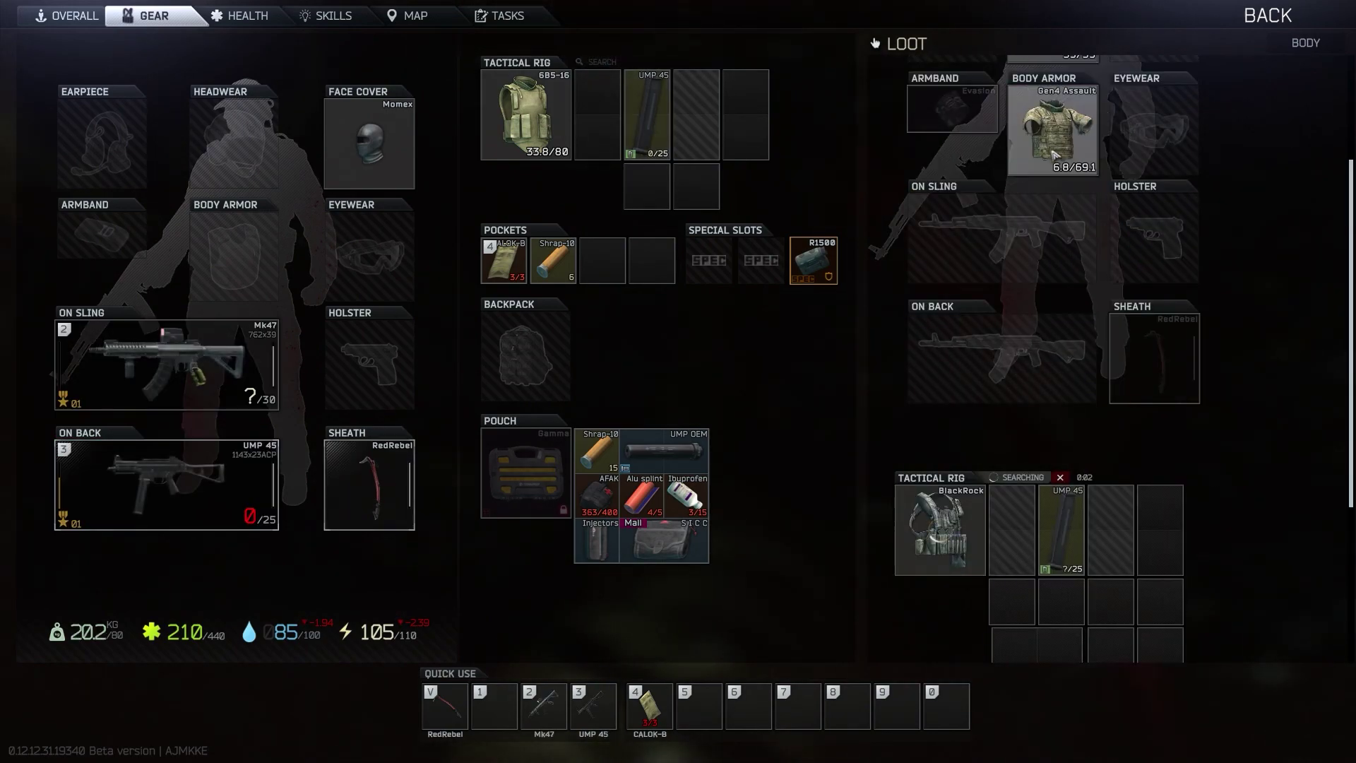
- Equip the body's Gen4 Assault armor, Altyn helmet and BlackRock rig in place of the 6B5-16, and draw the Mk47
ctrl+click(1060, 148)
ctrl+click(1058, 103)
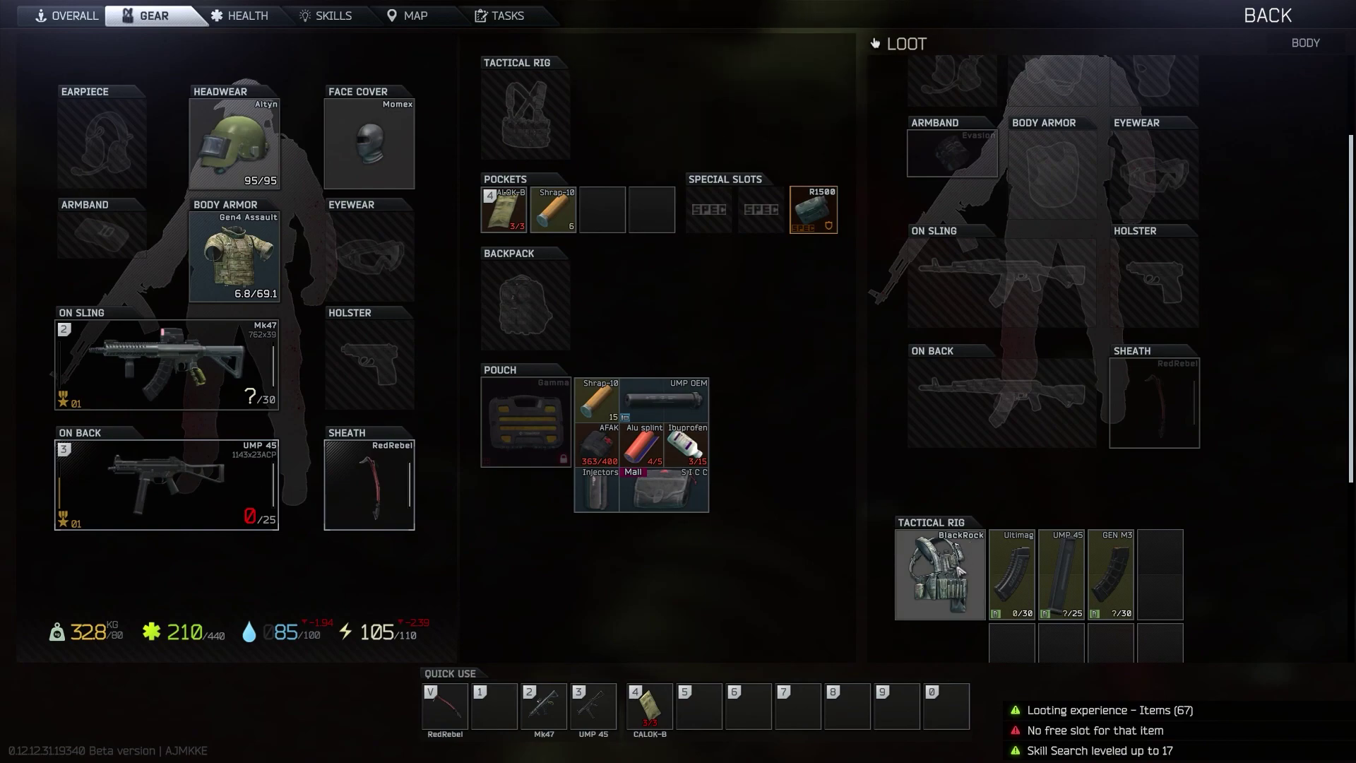
ctrl+click(940, 574)
key(Tab)
key(2)
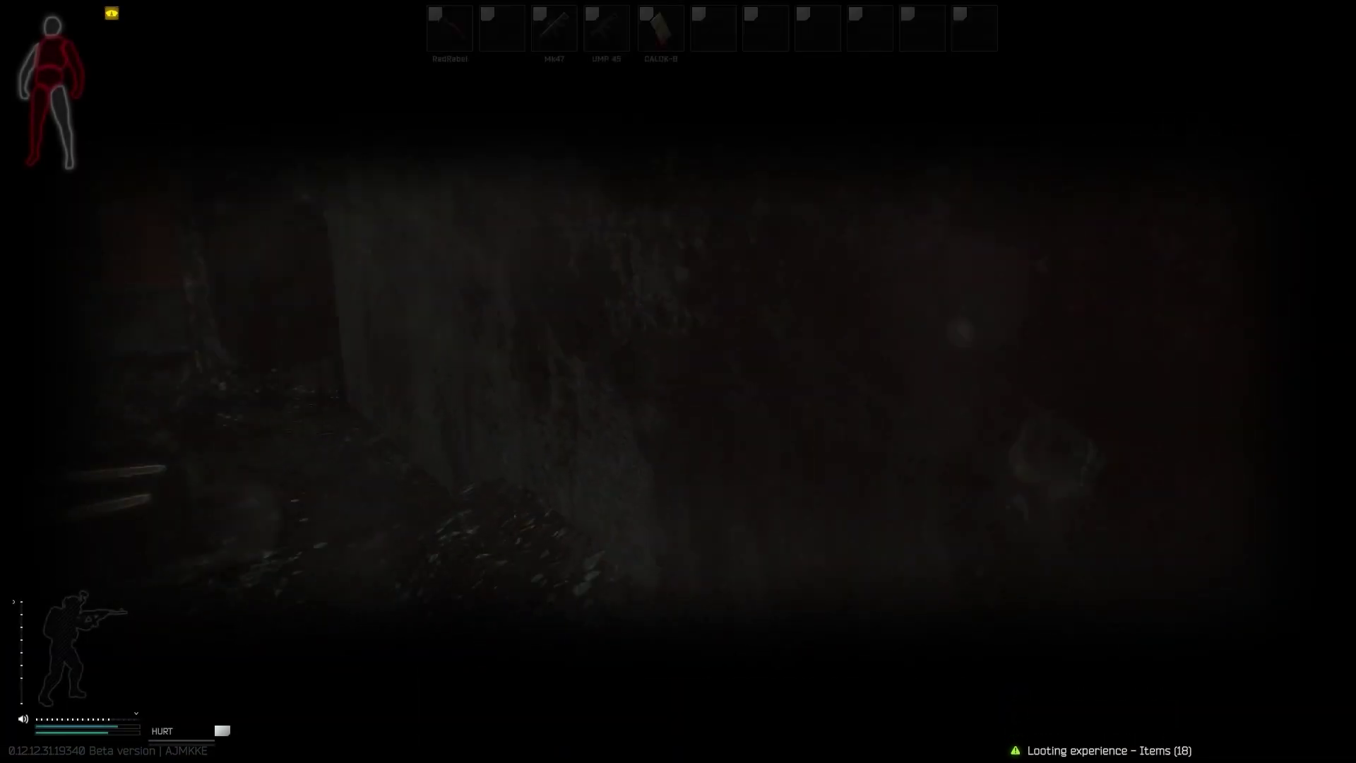
- Open the second dead body's loot, store its TC-2001 helmet in the BlackRock rig and leave the loot view
key(f)
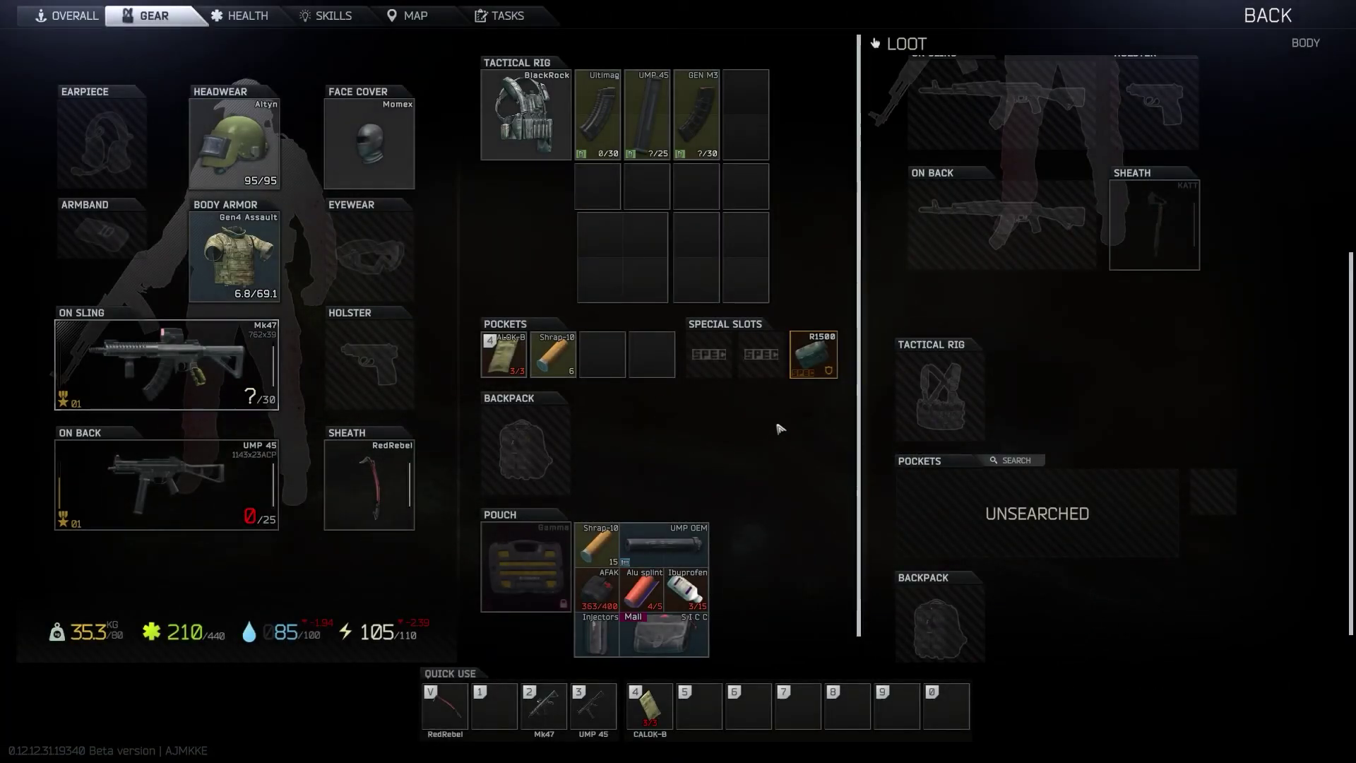
drag(1058, 214, 592, 268)
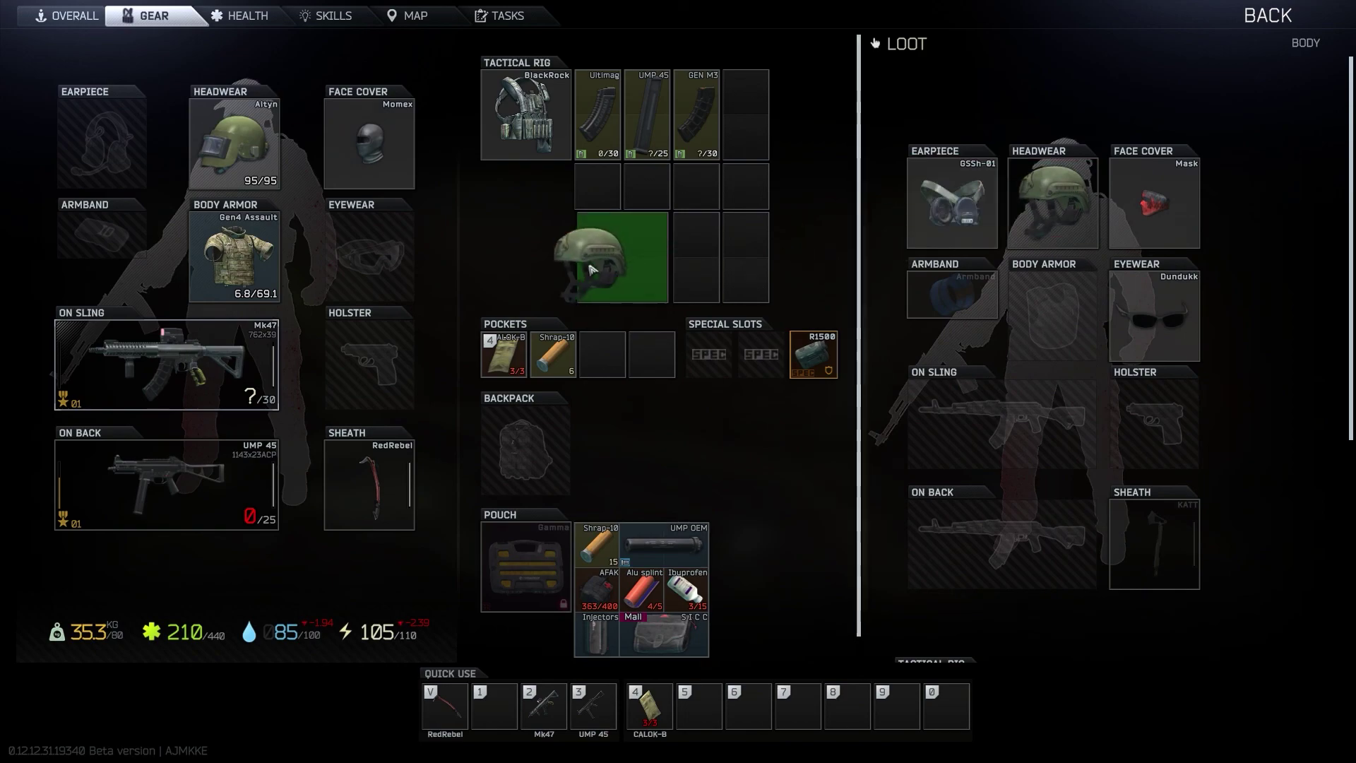
drag(800, 220, 812, 227)
scroll(963, 327, down, 3)
key(Tab)
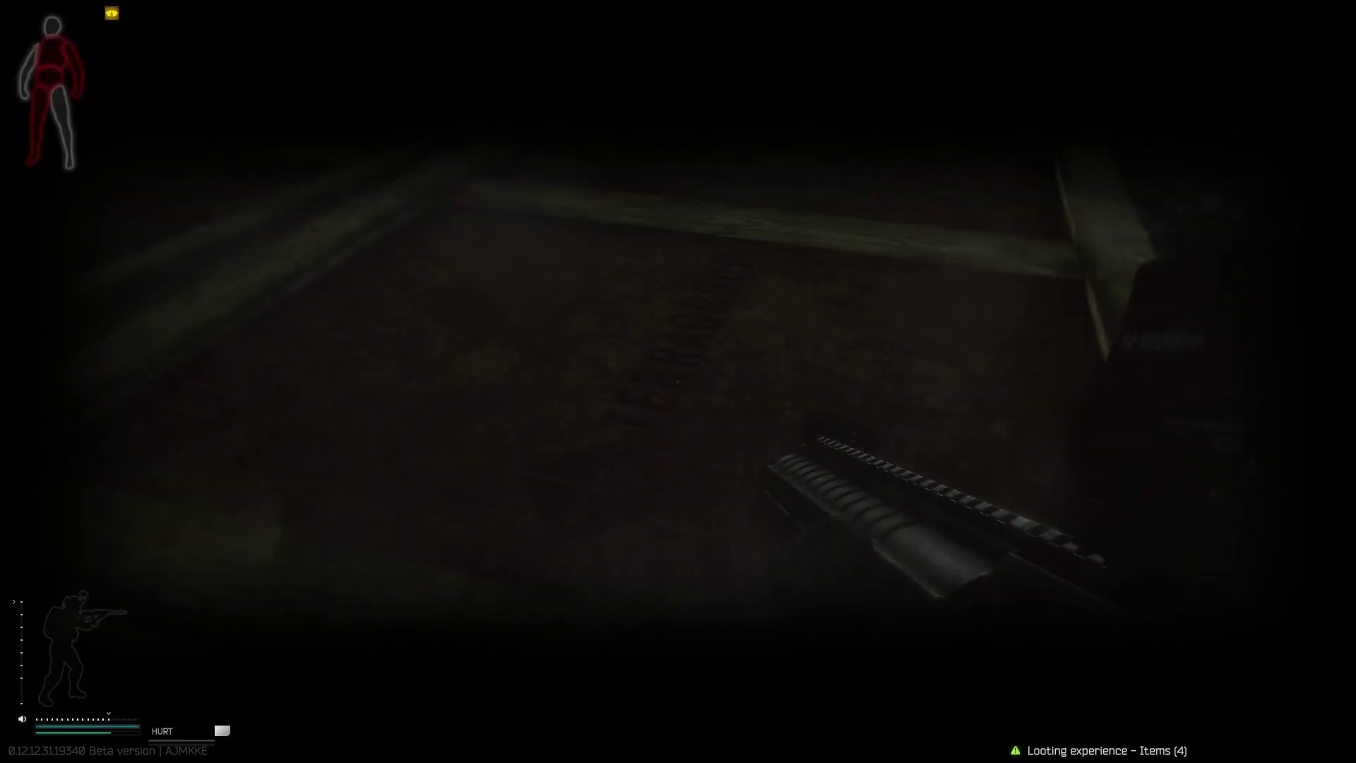
- Walk past the forklift to the next dead body and open its loot
key(w)
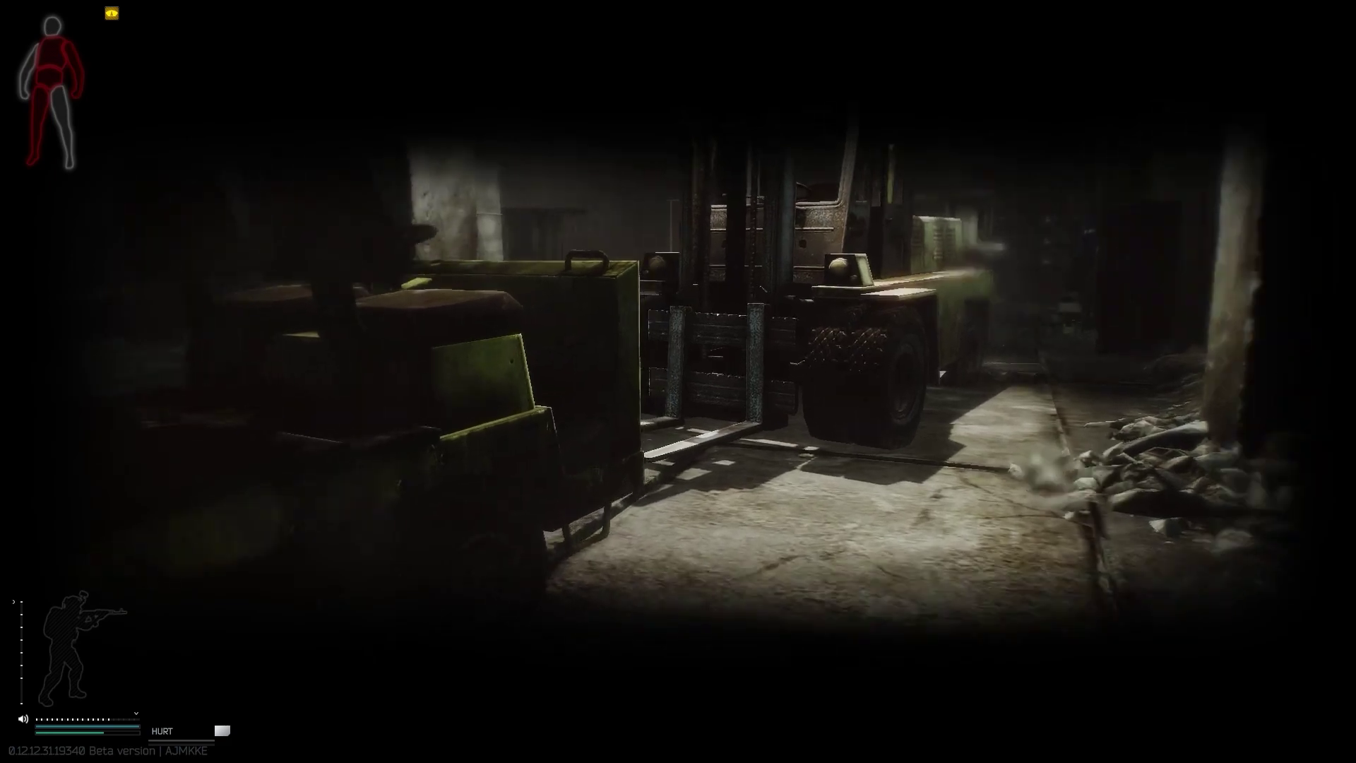
key(w)
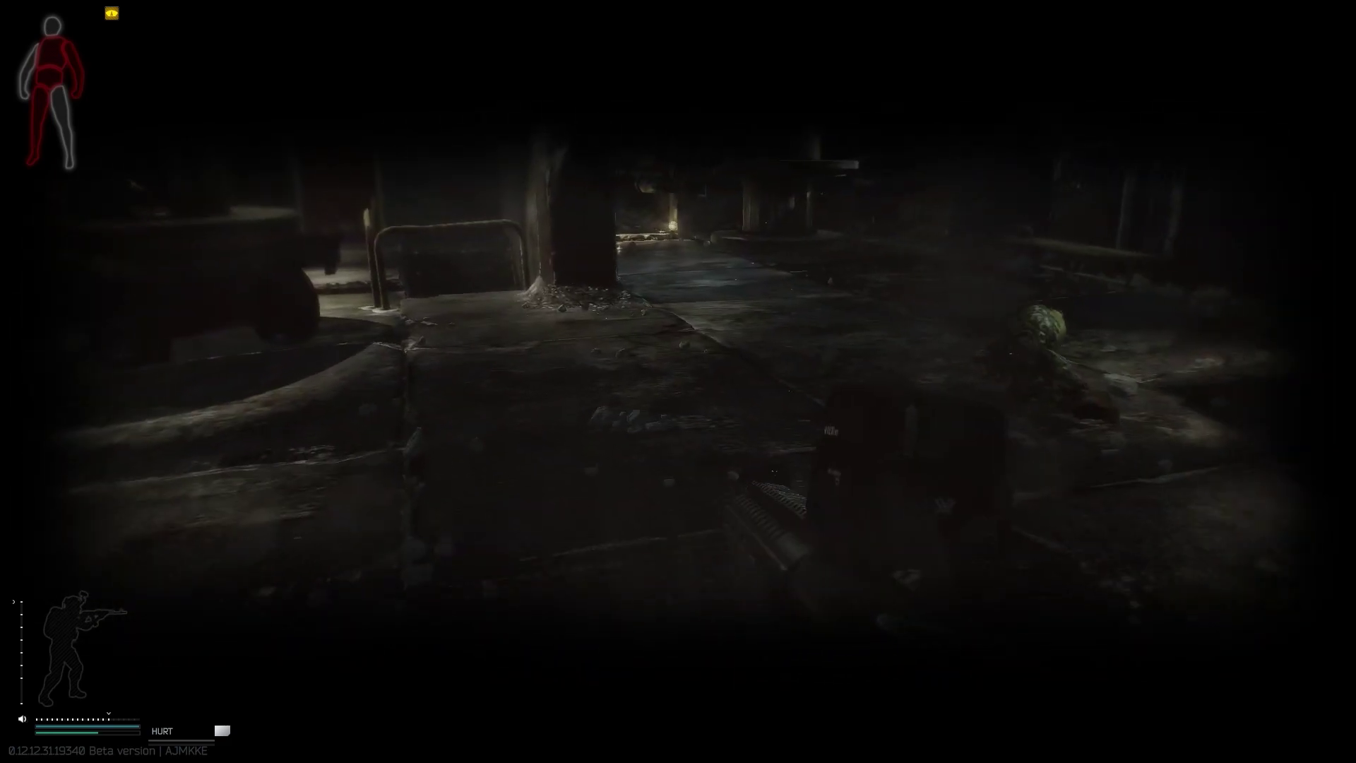
mouse_move(678, 381)
key(f)
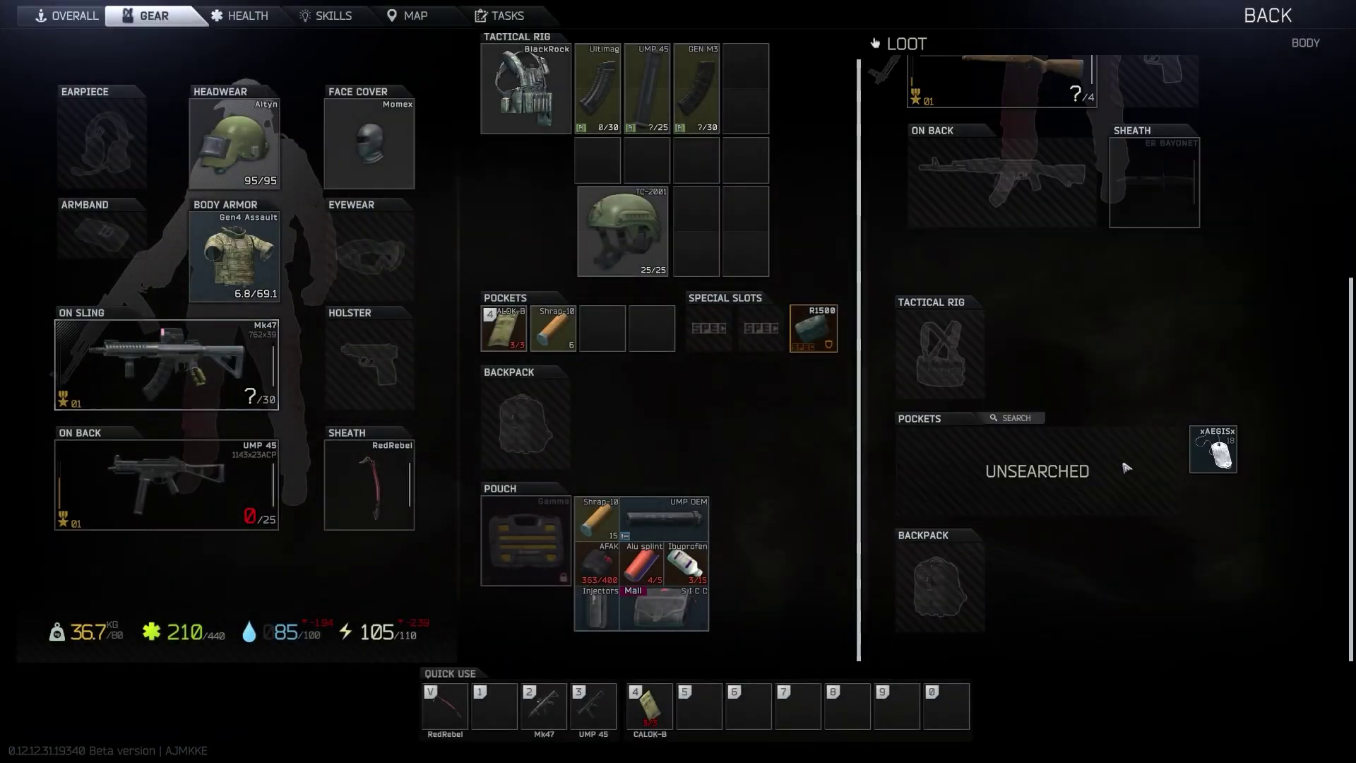